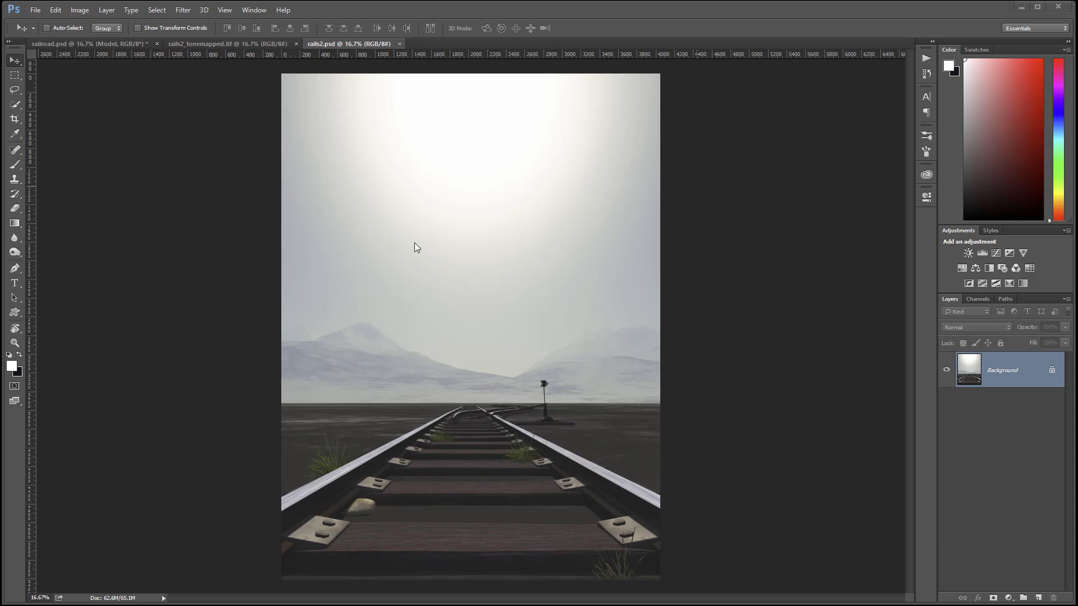
Compare rails2_tonemapped.tif with rails2.psd, then select the whole tonemapped image.
{"action": "left_click", "coordinate": [234, 44]}
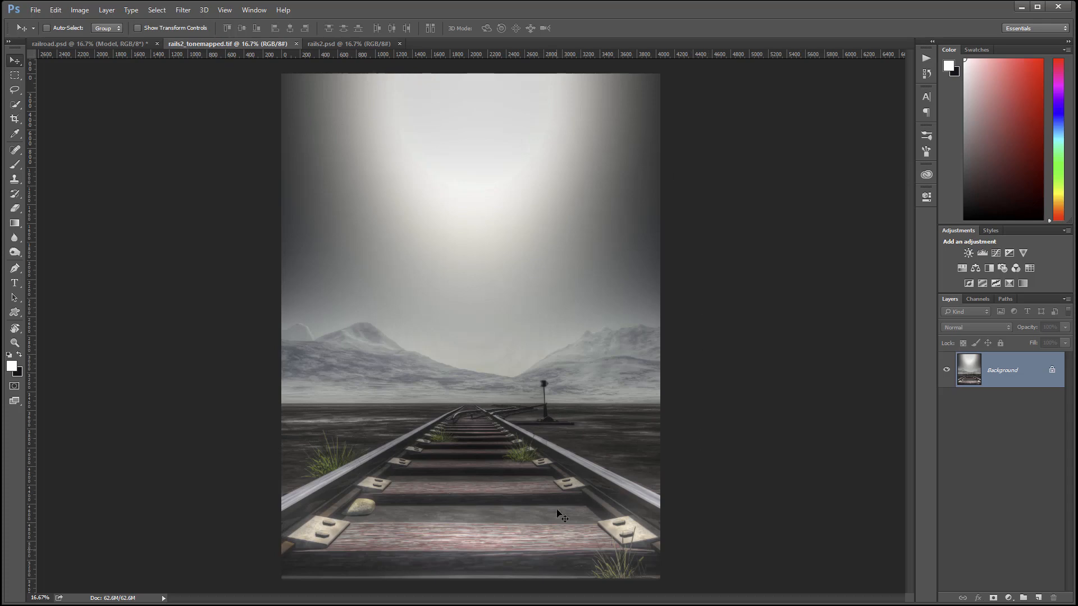
{"action": "left_click", "coordinate": [349, 45]}
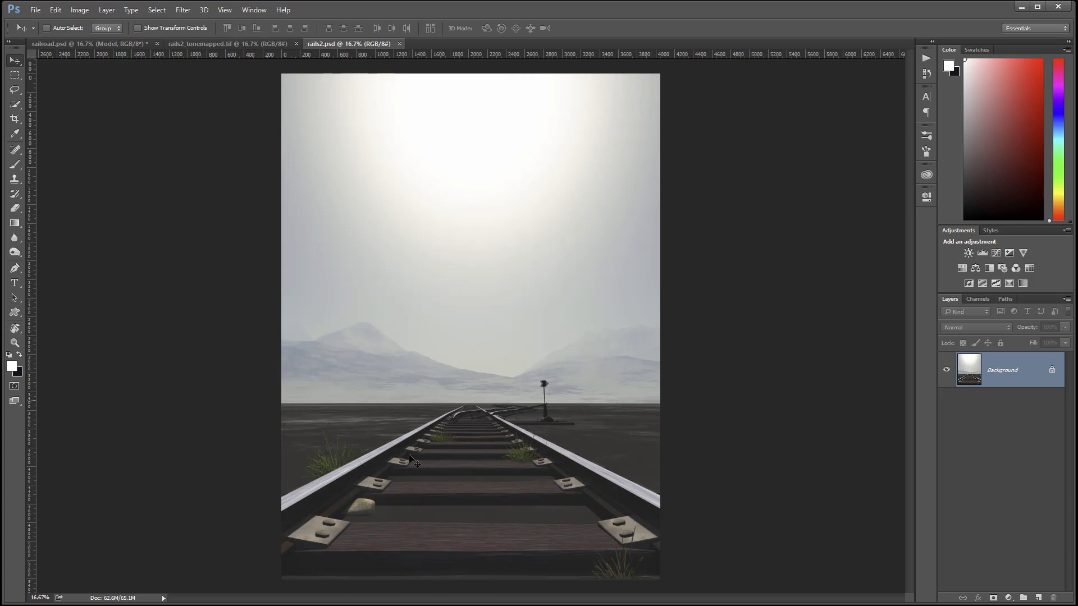
{"action": "left_click", "coordinate": [237, 45]}
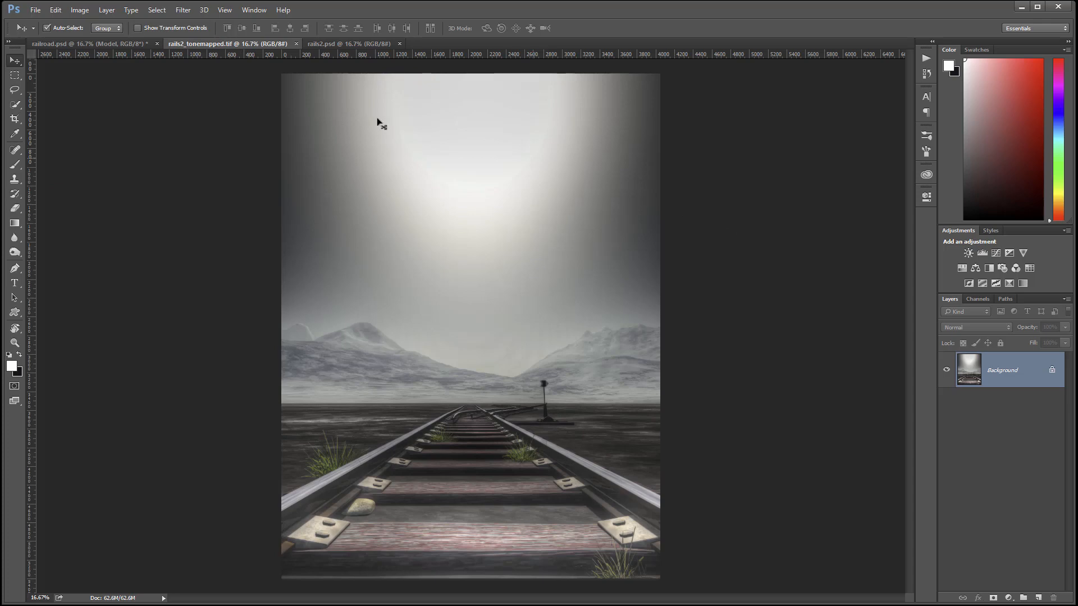
{"action": "key", "text": "ctrl+a"}
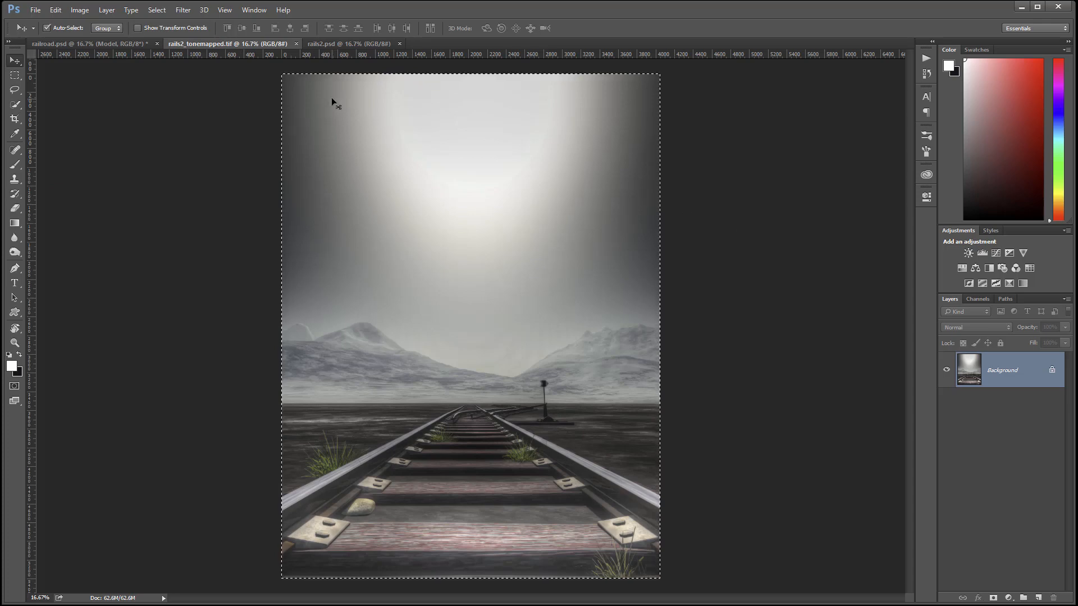
Paste the tonemapped image into rails2.psd as Layer 1 with a white layer mask, and compare.
{"action": "left_click", "coordinate": [338, 43]}
{"action": "key", "text": "ctrl+v"}
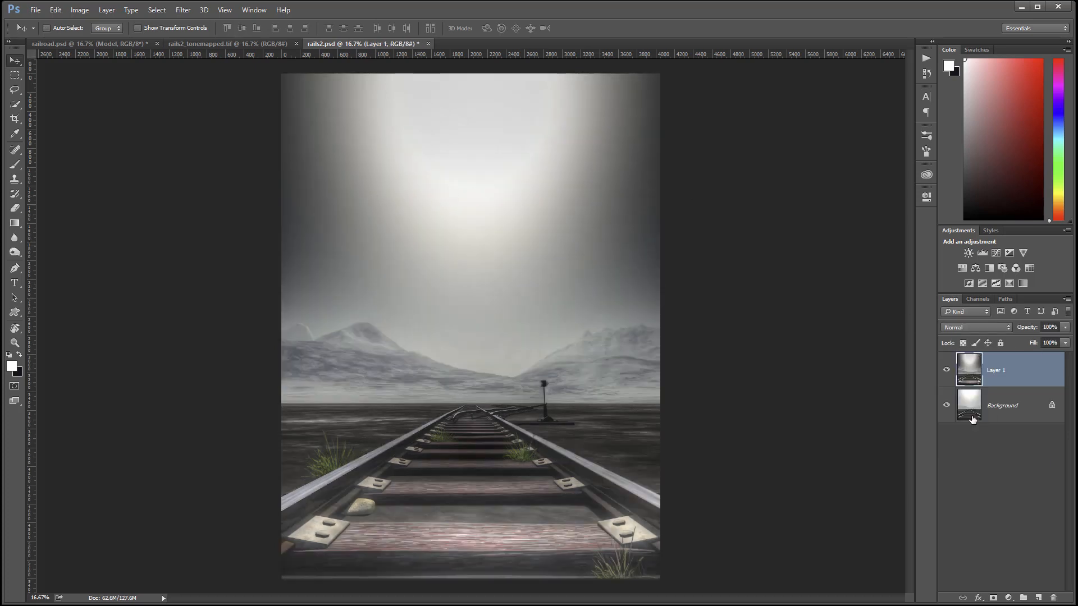
{"action": "left_click", "coordinate": [994, 598]}
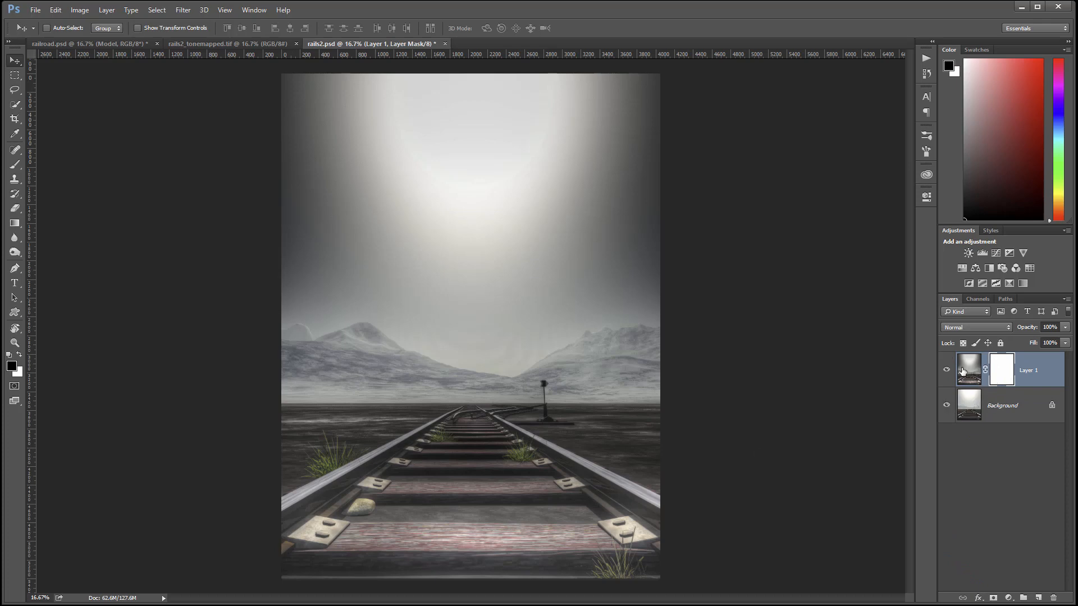
{"action": "left_click", "coordinate": [946, 370]}
{"action": "left_click", "coordinate": [946, 370]}
{"action": "left_click", "coordinate": [19, 167]}
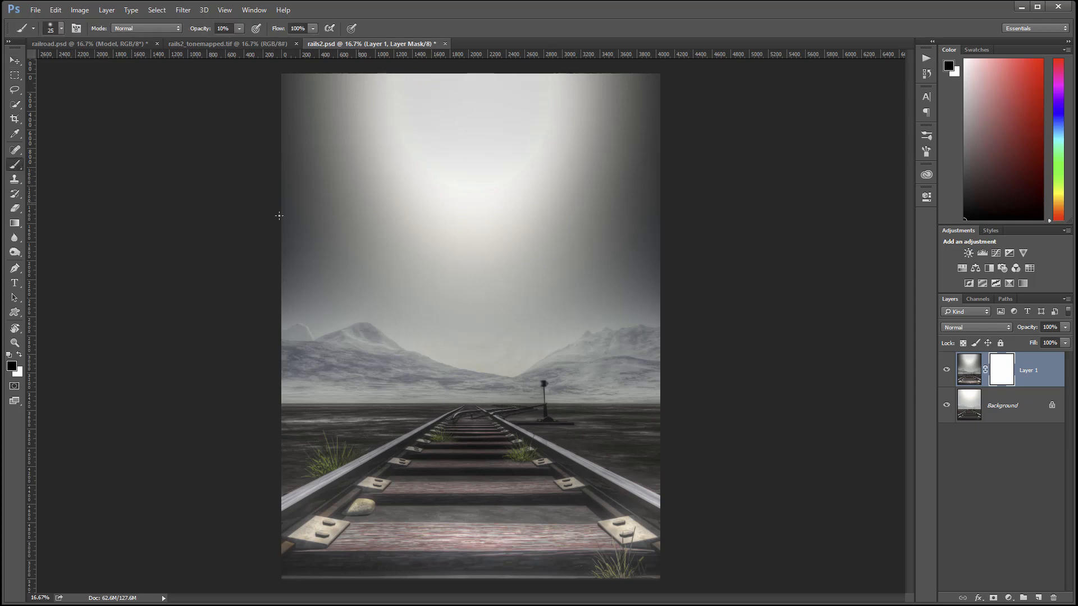
Set up a soft brush enlarged to 1400 px.
{"action": "right_click", "coordinate": [449, 232]}
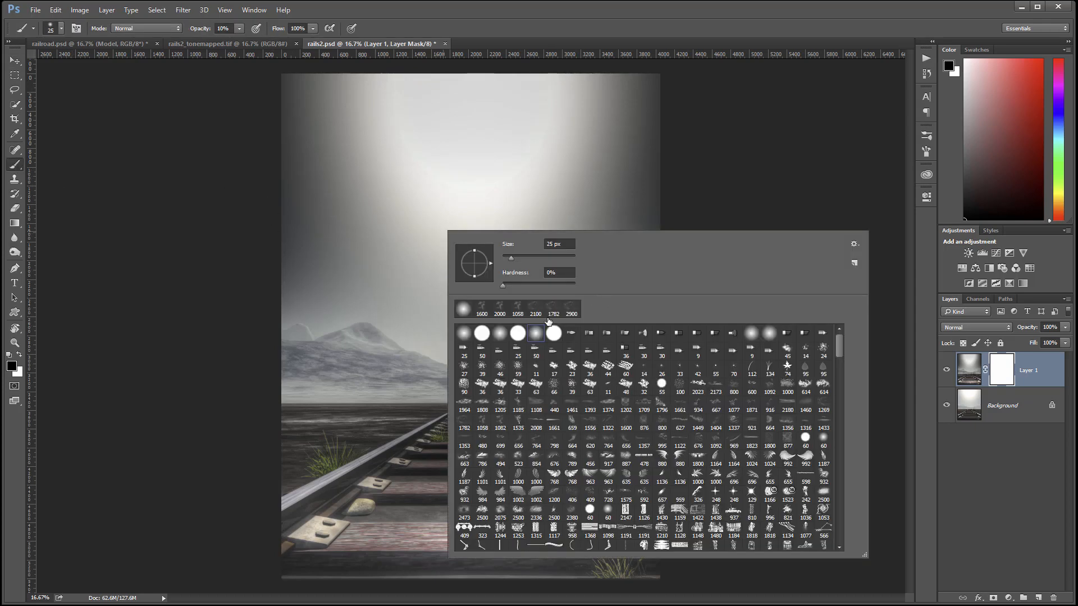
{"action": "left_click_drag", "start_coordinate": [540, 253], "coordinate": [598, 230]}
{"action": "left_click", "coordinate": [744, 143]}
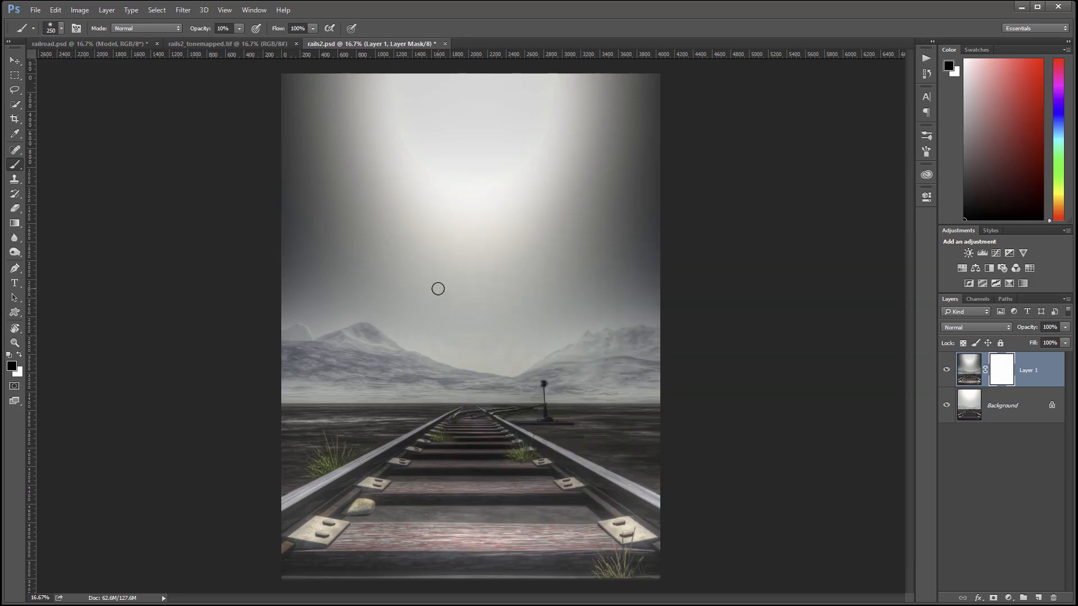
{"action": "key", "text": "bracketright"}
{"action": "key", "text": "bracketright"}
{"action": "key", "text": "bracketright"}
{"action": "key", "text": "bracketright"}
{"action": "key", "text": "bracketright"}
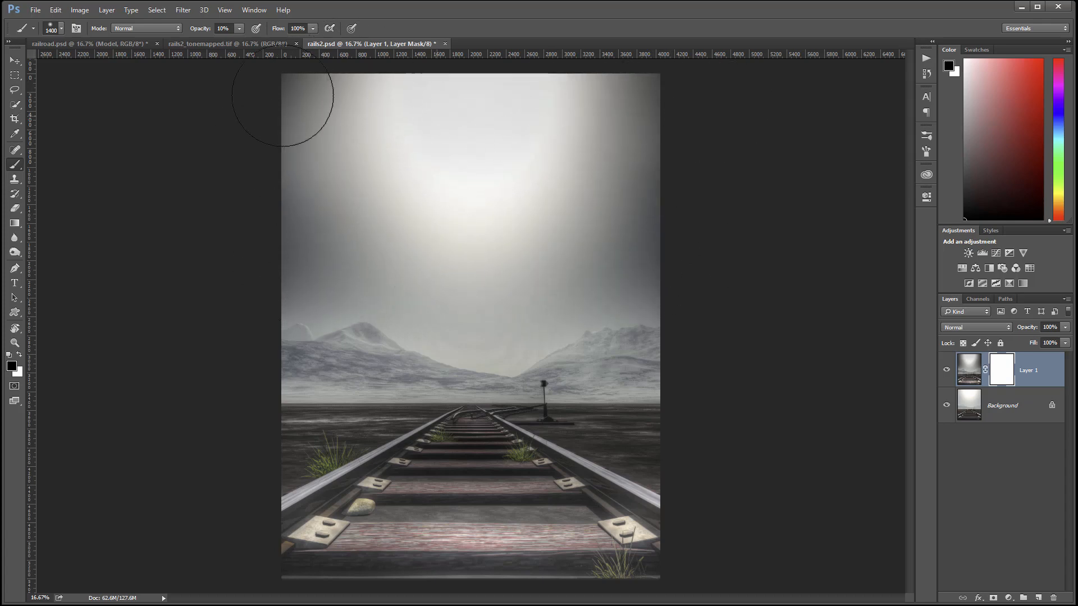
Paint Layer 1's mask over the upper sky and central mountain dip, then compare.
{"action": "left_click_drag", "start_coordinate": [531, 107], "coordinate": [647, 129]}
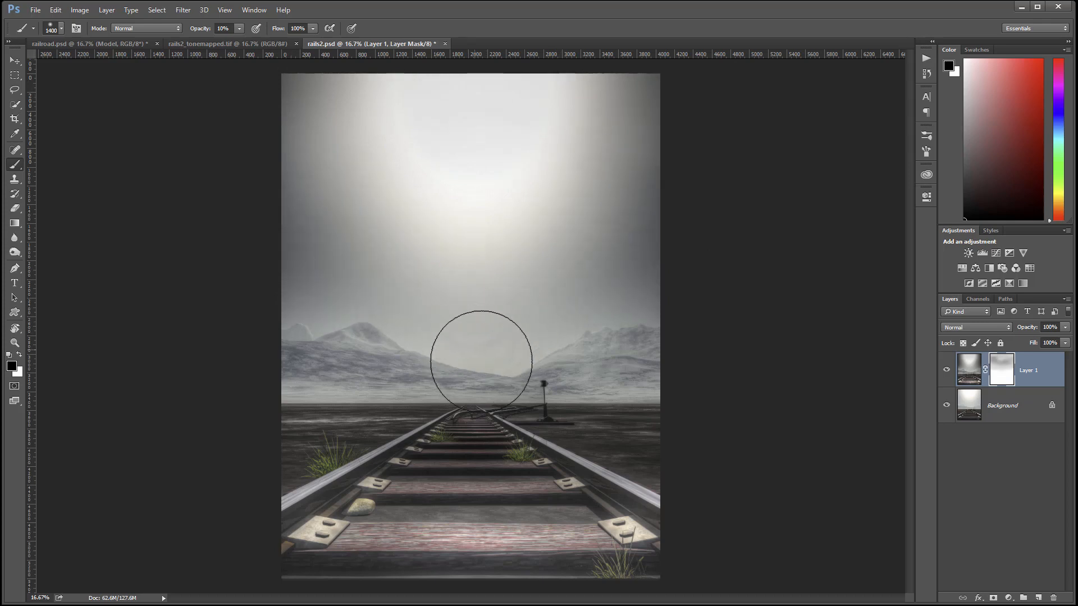
{"action": "mouse_move", "coordinate": [481, 360]}
{"action": "left_mouse_down"}
{"action": "mouse_move", "coordinate": [432, 373]}
{"action": "mouse_move", "coordinate": [464, 361]}
{"action": "mouse_move", "coordinate": [436, 353]}
{"action": "left_mouse_up"}
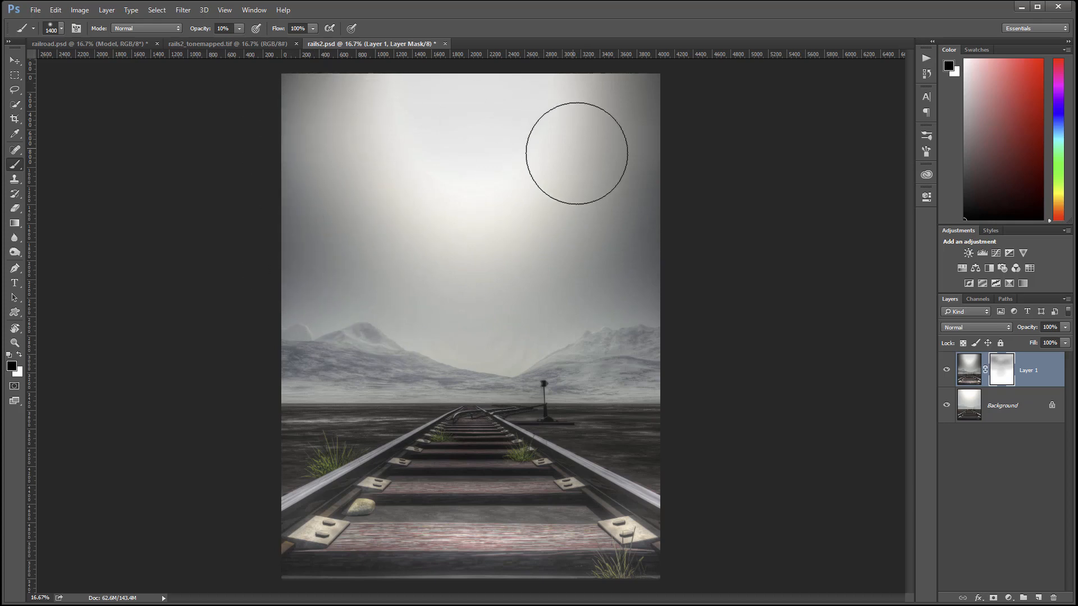
{"action": "mouse_move", "coordinate": [657, 119]}
{"action": "left_mouse_down"}
{"action": "mouse_move", "coordinate": [494, 129]}
{"action": "mouse_move", "coordinate": [540, 122]}
{"action": "mouse_move", "coordinate": [641, 140]}
{"action": "mouse_move", "coordinate": [550, 217]}
{"action": "mouse_move", "coordinate": [646, 255]}
{"action": "mouse_move", "coordinate": [410, 119]}
{"action": "mouse_move", "coordinate": [346, 128]}
{"action": "left_mouse_up"}
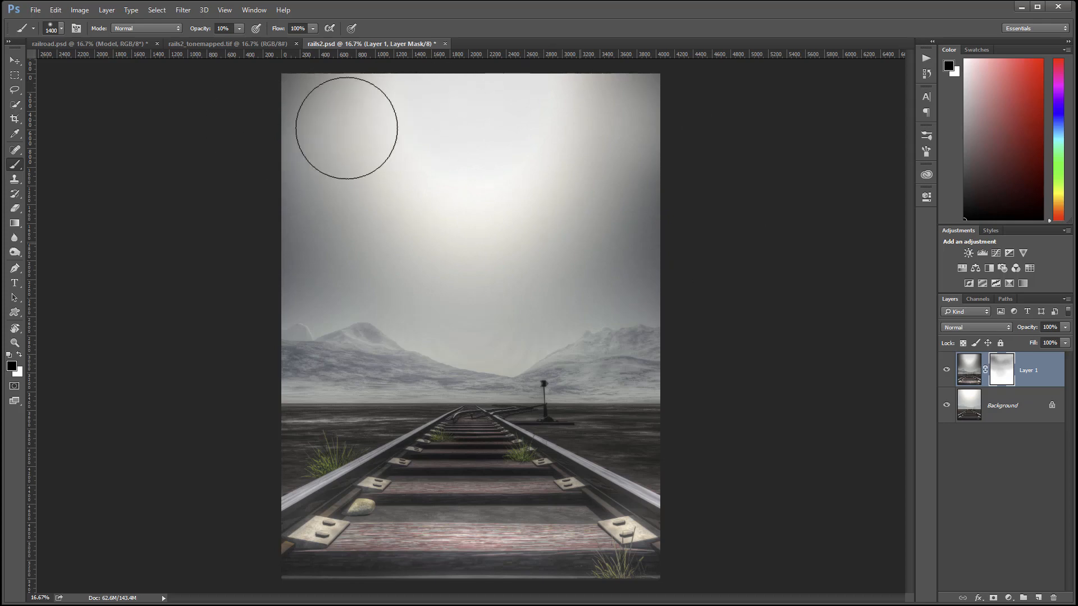
{"action": "left_click", "coordinate": [947, 370]}
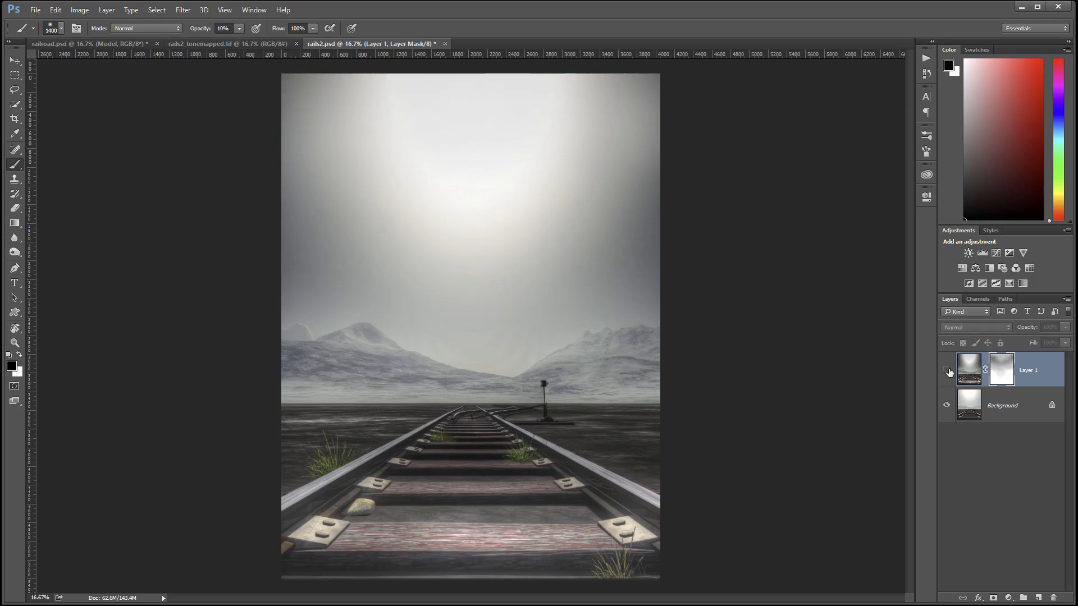
{"action": "left_click", "coordinate": [947, 370]}
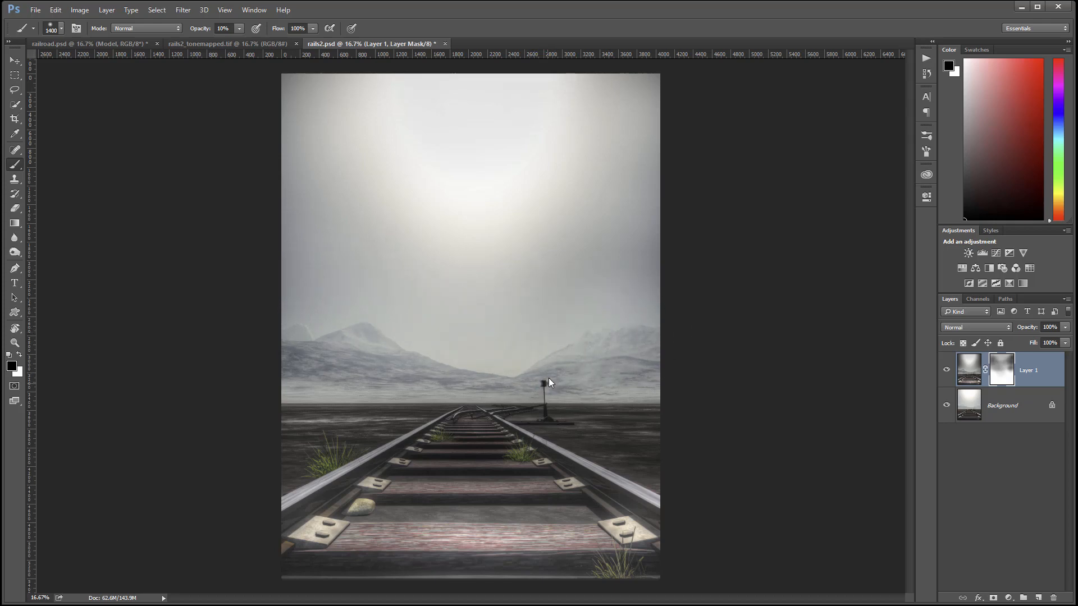
Resize the brush to about 1100 px and raise its opacity to 30%.
{"action": "key", "text": "bracketleft"}
{"action": "key", "text": "bracketleft"}
{"action": "key", "text": "bracketleft"}
{"action": "key", "text": "bracketleft"}
{"action": "key", "text": "bracketleft"}
{"action": "key", "text": "bracketleft"}
{"action": "key", "text": "bracketleft"}
{"action": "key", "text": "bracketleft"}
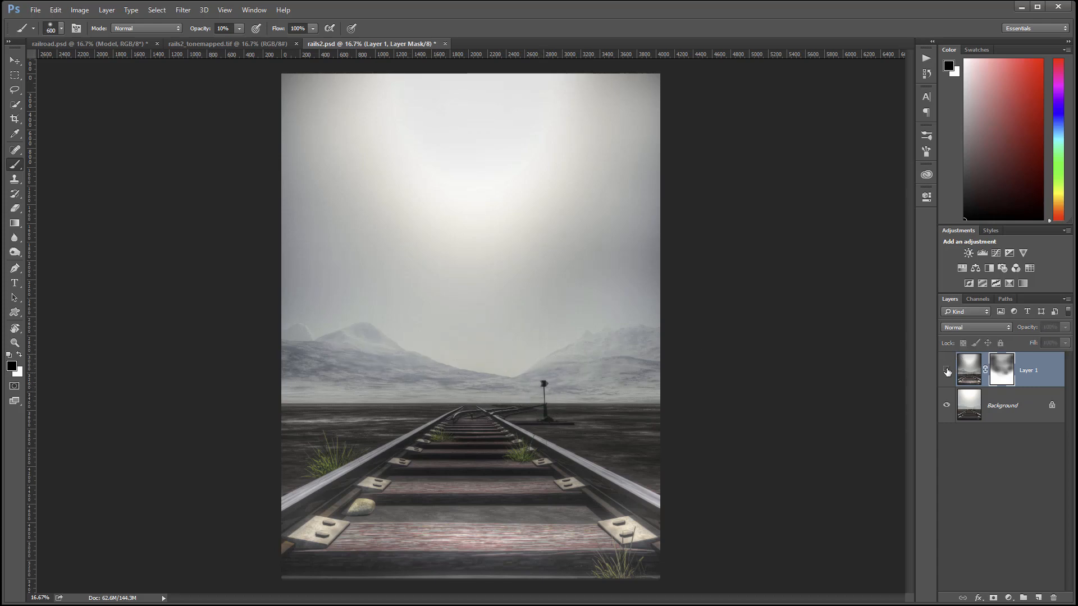
{"action": "left_click", "coordinate": [947, 370]}
{"action": "left_click", "coordinate": [948, 370]}
{"action": "left_click", "coordinate": [948, 370]}
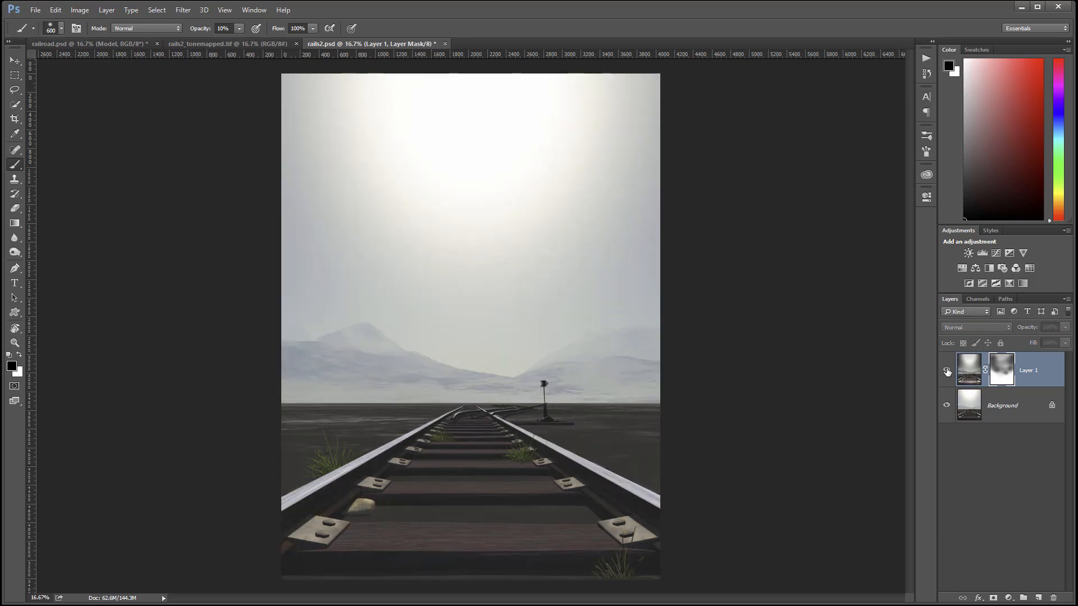
{"action": "left_click", "coordinate": [948, 371]}
{"action": "key", "text": "bracketright"}
{"action": "key", "text": "bracketright"}
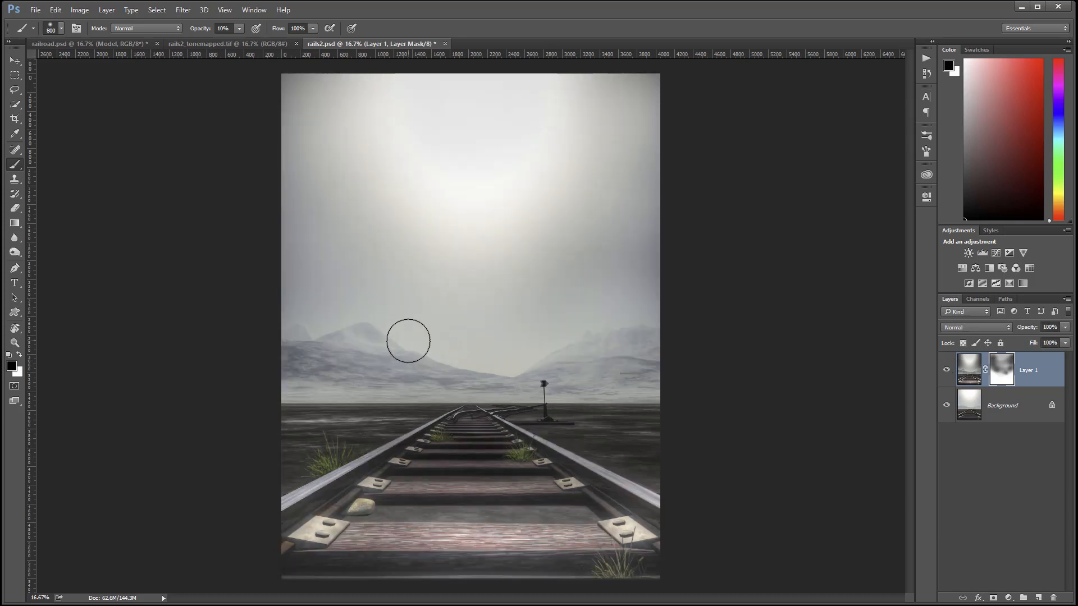
{"action": "key", "text": "bracketright"}
{"action": "key", "text": "bracketright"}
{"action": "key", "text": "bracketright"}
{"action": "key", "text": "bracketright"}
{"action": "key", "text": "bracketright"}
{"action": "key", "text": "bracketright"}
{"action": "key", "text": "bracketright"}
{"action": "key", "text": "3"}
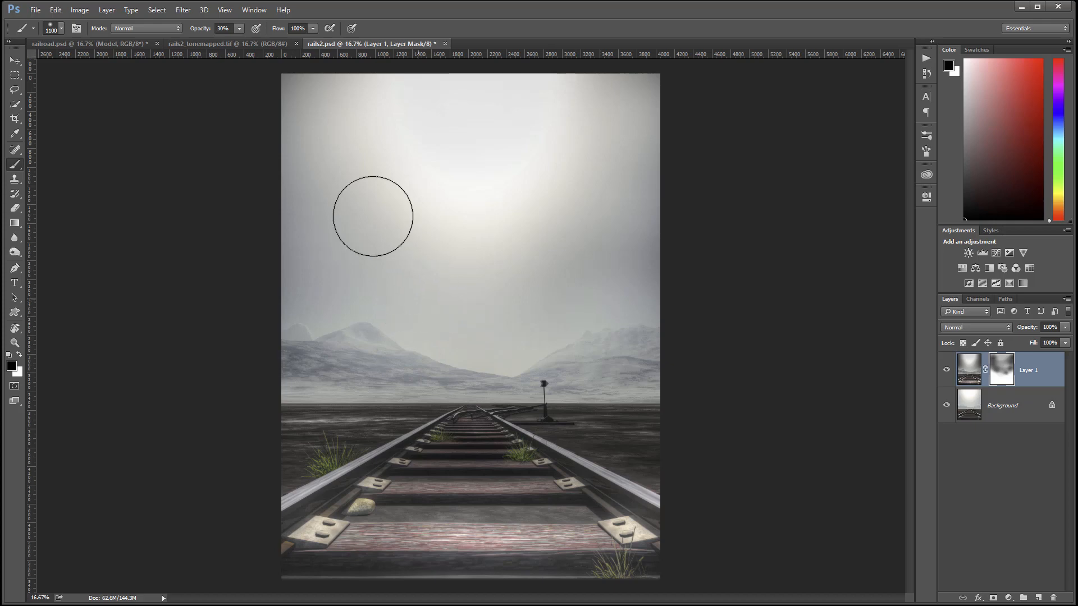
Paint the mask over the mountains, top sky strip and horizon centre, then compare.
{"action": "mouse_move", "coordinate": [386, 254]}
{"action": "left_mouse_down"}
{"action": "mouse_move", "coordinate": [429, 319]}
{"action": "mouse_move", "coordinate": [371, 330]}
{"action": "mouse_move", "coordinate": [374, 339]}
{"action": "mouse_move", "coordinate": [579, 340]}
{"action": "left_mouse_up"}
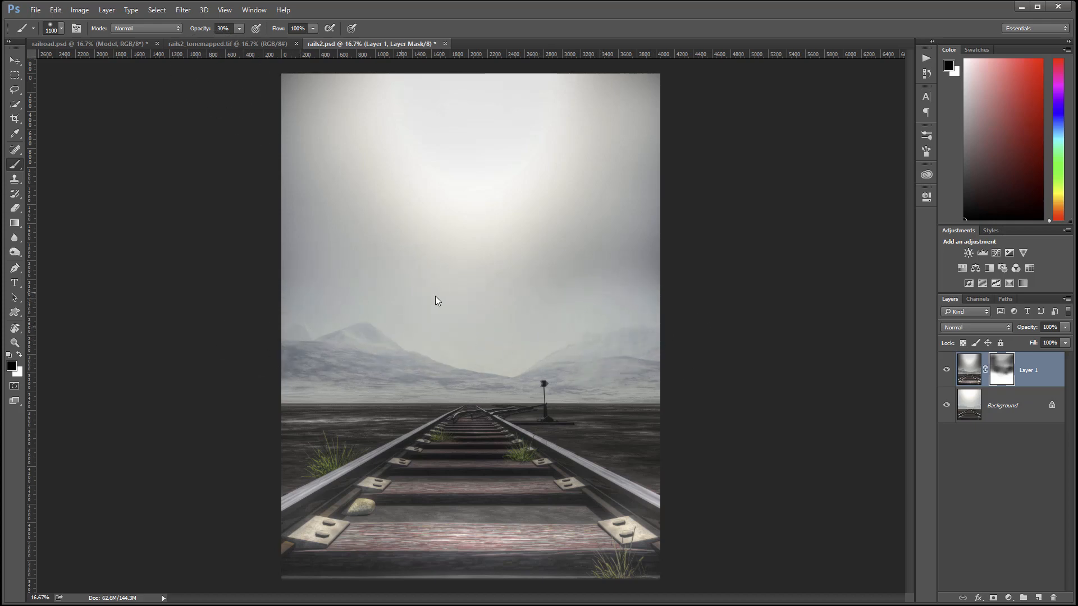
{"action": "left_click_drag", "start_coordinate": [355, 354], "coordinate": [489, 370]}
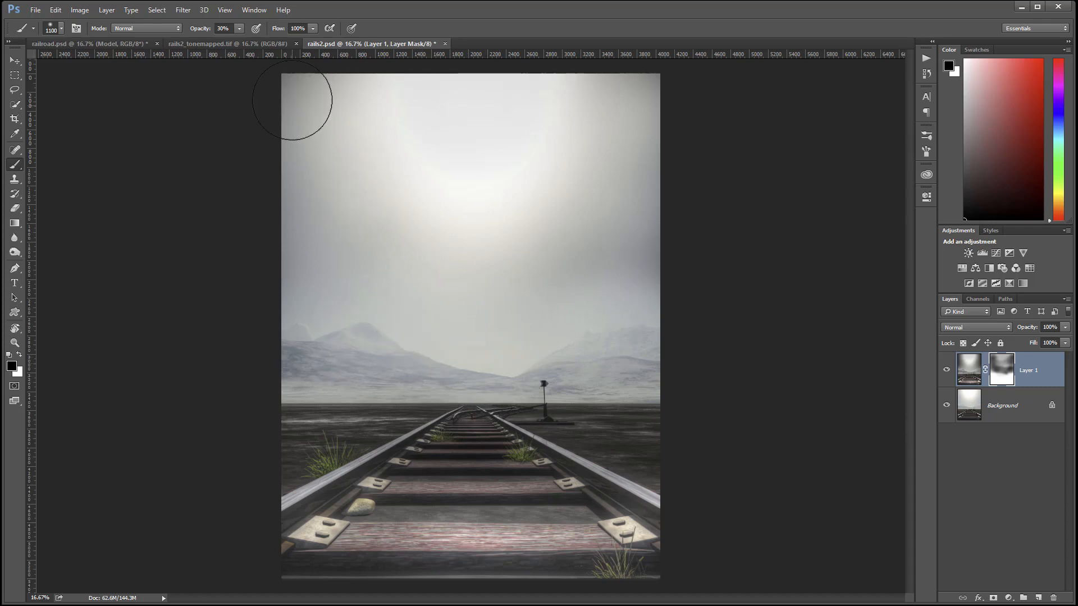
{"action": "mouse_move", "coordinate": [292, 100]}
{"action": "left_mouse_down"}
{"action": "mouse_move", "coordinate": [625, 110]}
{"action": "mouse_move", "coordinate": [662, 100]}
{"action": "left_mouse_up"}
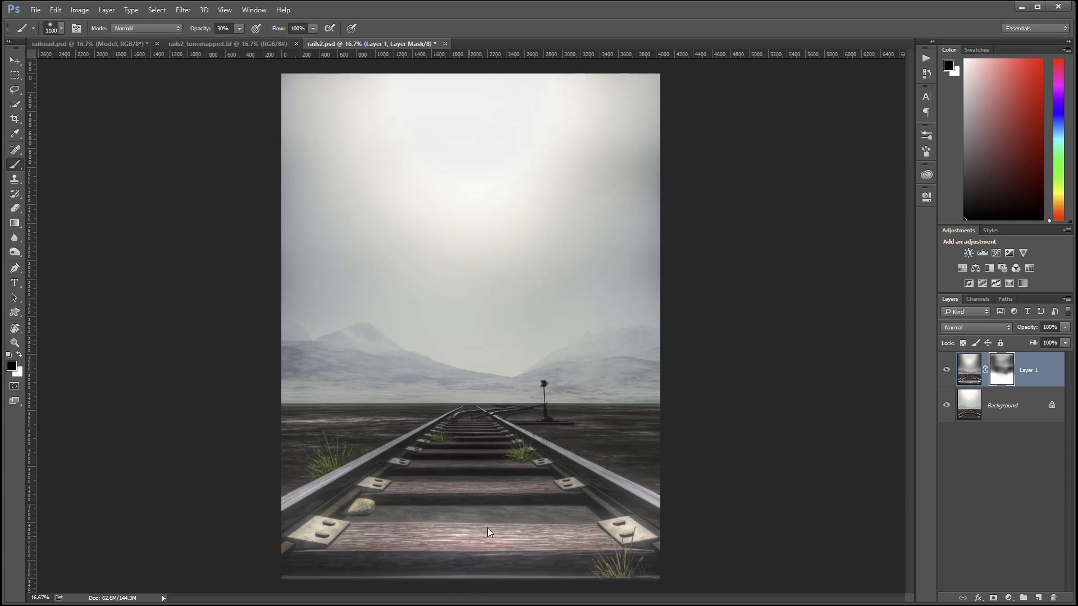
{"action": "mouse_move", "coordinate": [491, 373]}
{"action": "left_mouse_down"}
{"action": "mouse_move", "coordinate": [475, 469]}
{"action": "mouse_move", "coordinate": [415, 568]}
{"action": "mouse_move", "coordinate": [470, 423]}
{"action": "mouse_move", "coordinate": [467, 398]}
{"action": "mouse_move", "coordinate": [464, 464]}
{"action": "mouse_move", "coordinate": [470, 374]}
{"action": "mouse_move", "coordinate": [472, 449]}
{"action": "mouse_move", "coordinate": [472, 376]}
{"action": "left_mouse_up"}
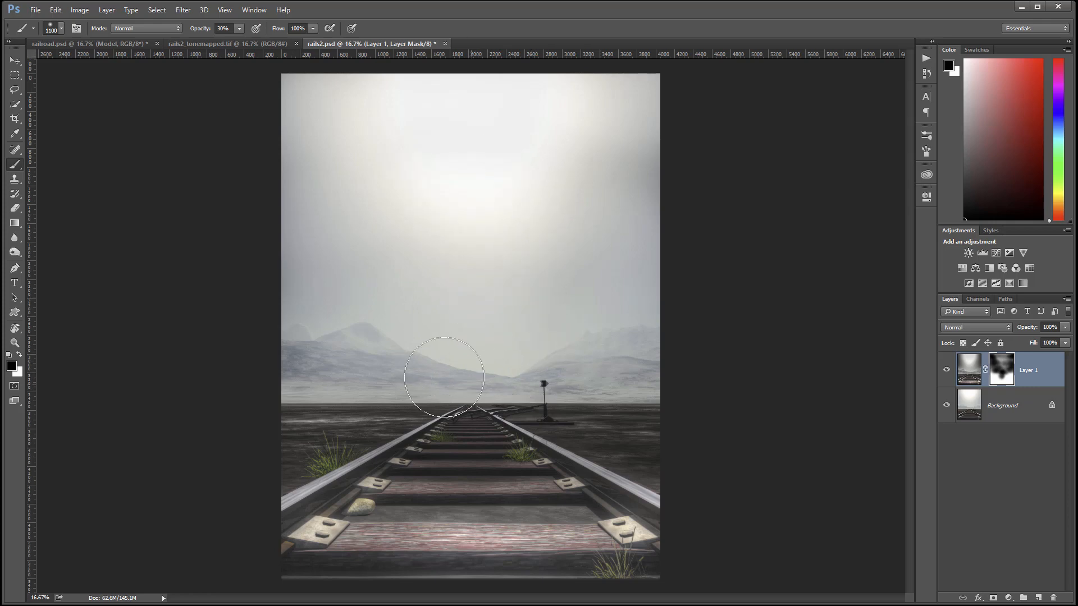
{"action": "left_click", "coordinate": [947, 371]}
{"action": "left_click", "coordinate": [946, 370]}
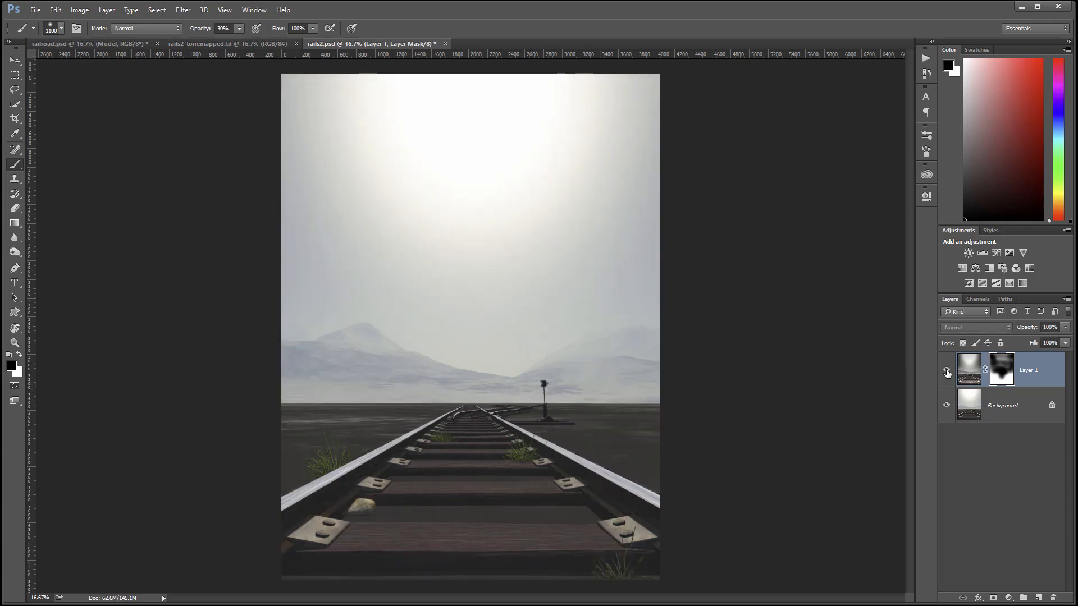
{"action": "left_click", "coordinate": [947, 370]}
{"action": "left_click", "coordinate": [946, 371]}
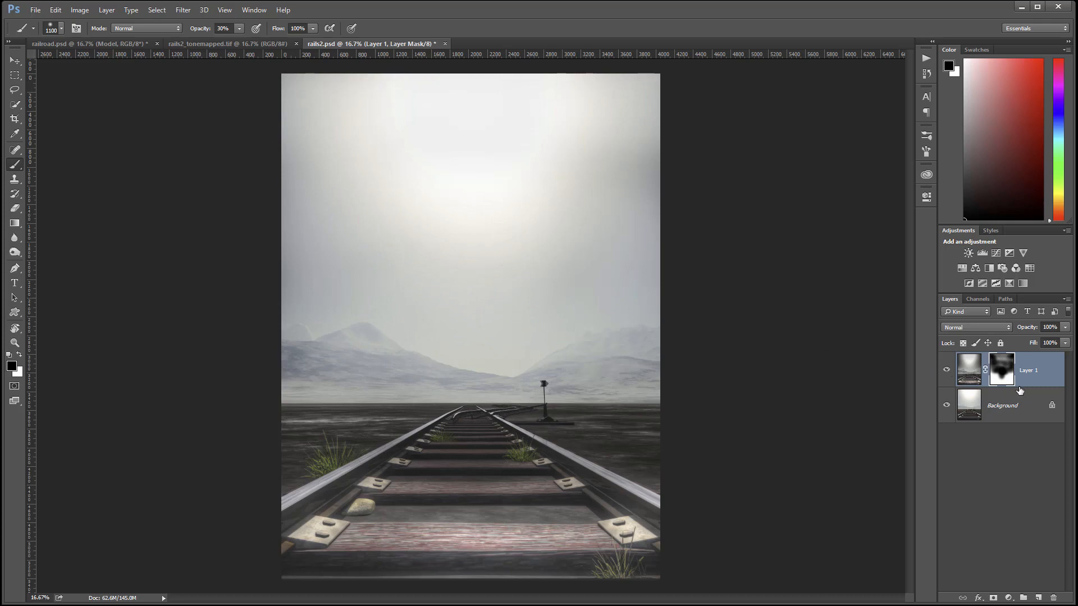
{"action": "left_click", "coordinate": [1065, 343]}
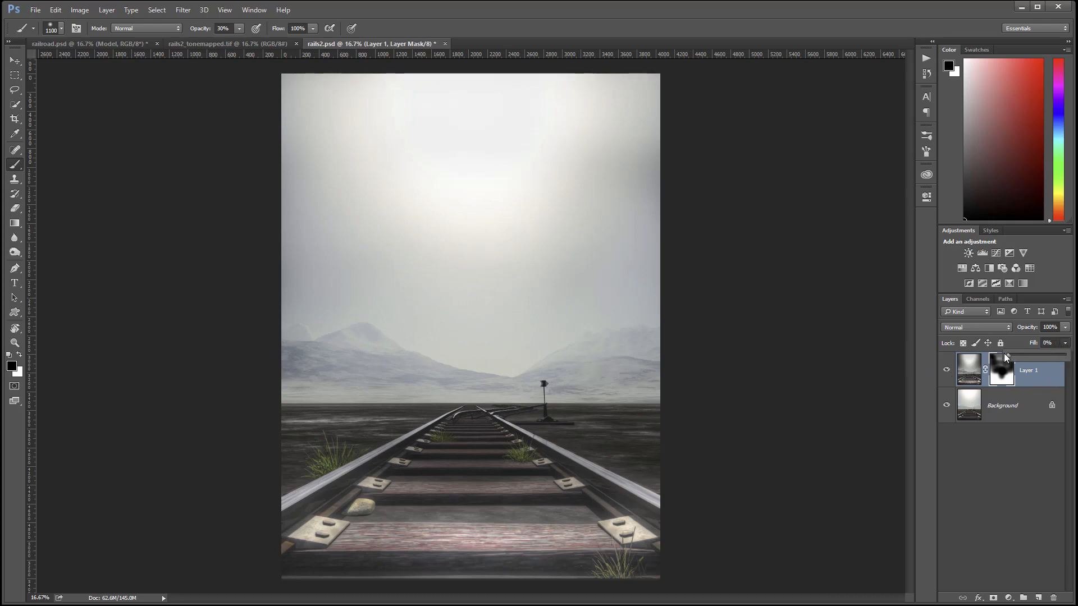
Lower Layer 1's fill to 84%.
{"action": "left_click_drag", "start_coordinate": [1006, 357], "coordinate": [1057, 354]}
{"action": "left_click", "coordinate": [14, 60]}
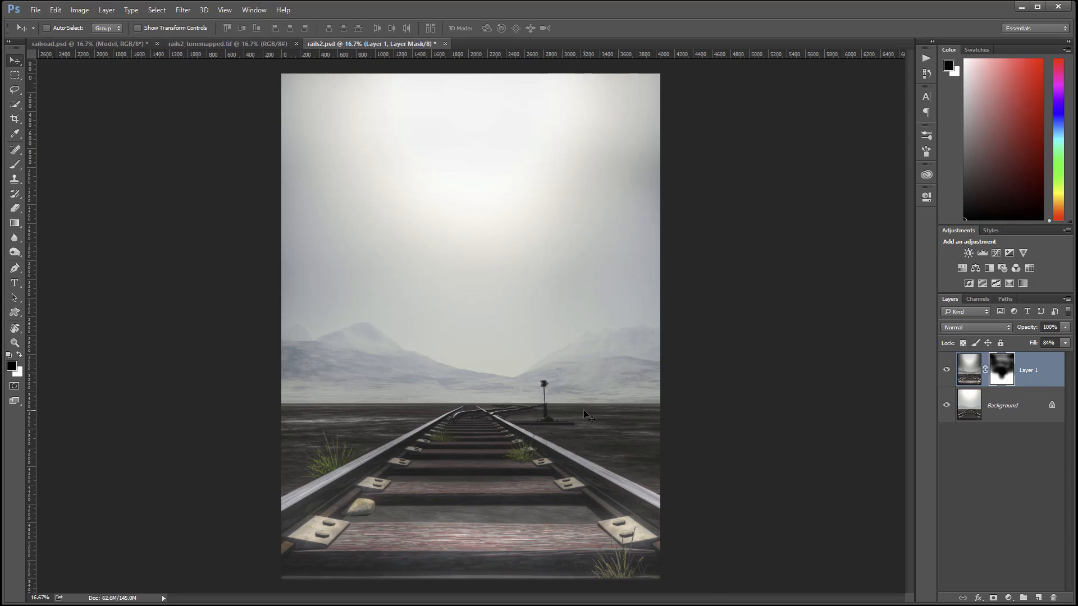
Bring the Model layer from railroad.psd into rails2.psd and raise him up the tracks.
{"action": "left_click", "coordinate": [88, 45]}
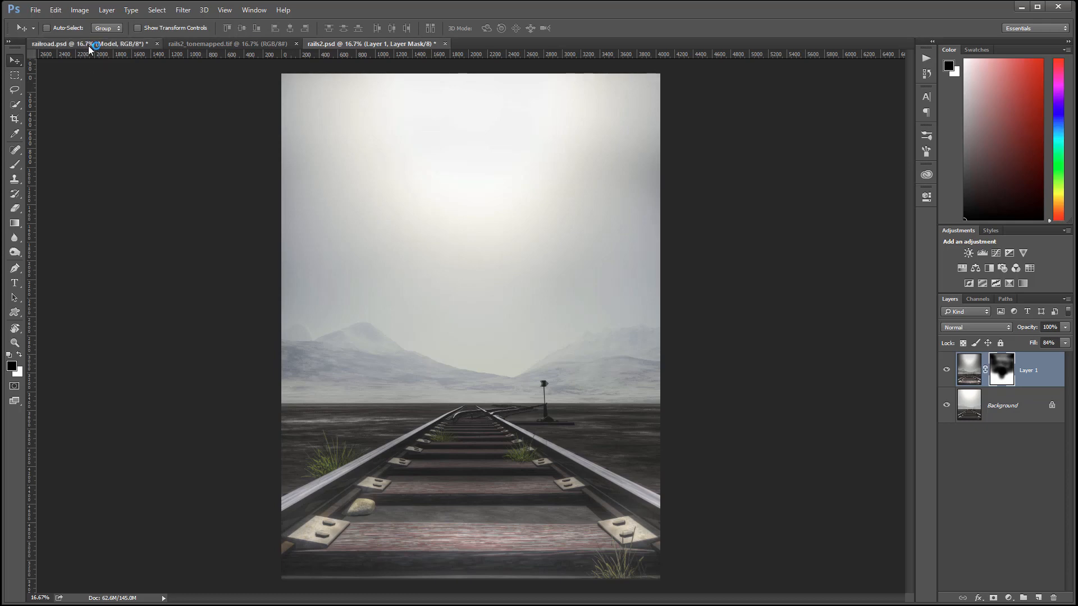
{"action": "left_click_drag", "start_coordinate": [493, 301], "coordinate": [469, 320]}
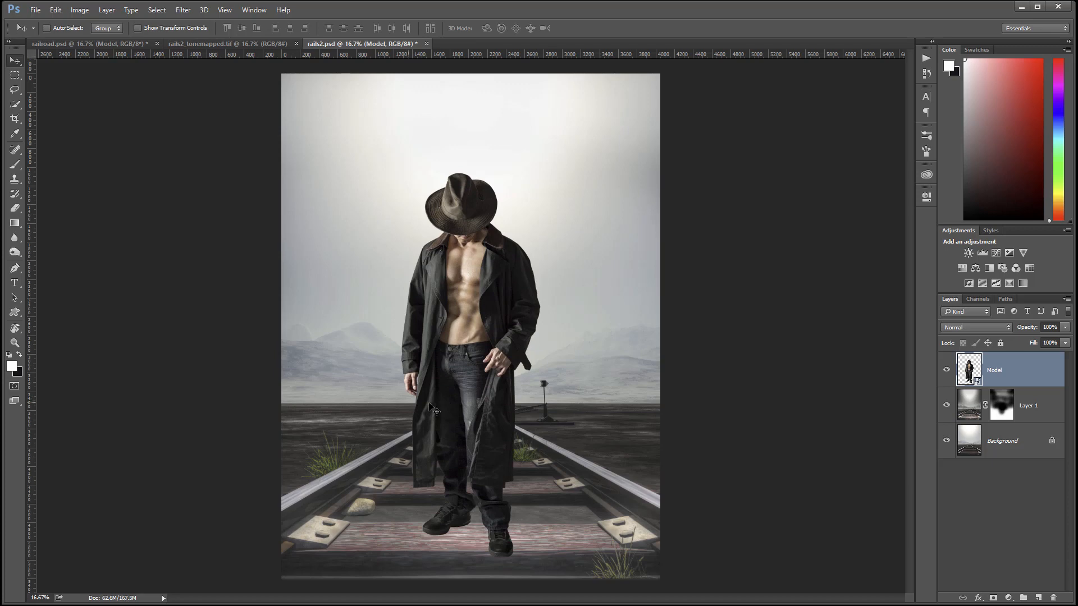
{"action": "left_click_drag", "start_coordinate": [481, 399], "coordinate": [483, 411]}
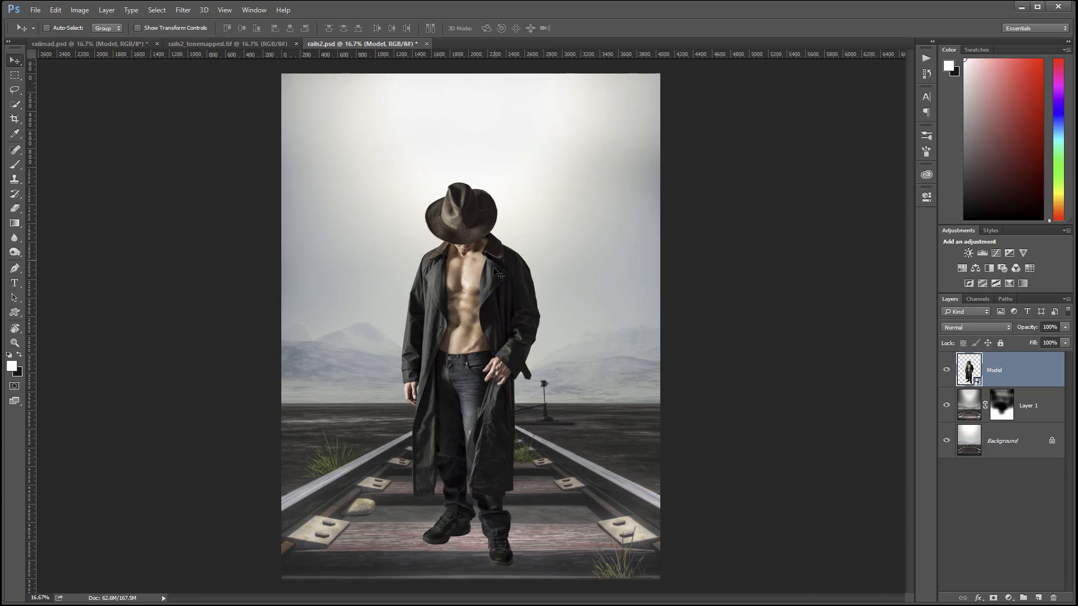
{"action": "left_click_drag", "start_coordinate": [473, 461], "coordinate": [475, 416]}
Free-transform the Model layer, scaling it down and shifting it onto the tracks.
{"action": "key", "text": "ctrl+t"}
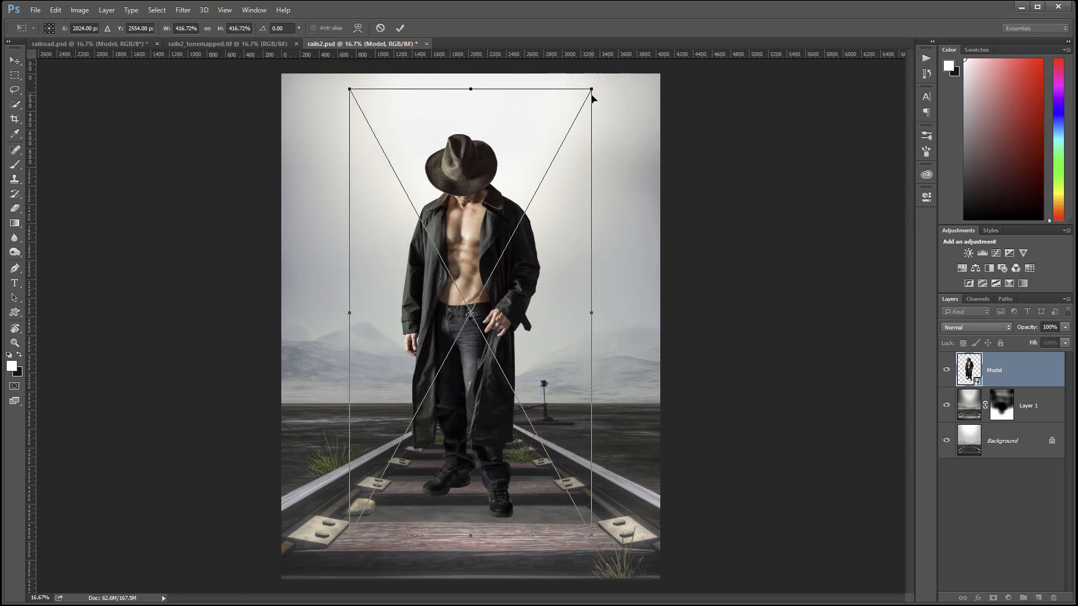
{"action": "left_click_drag", "start_coordinate": [591, 87], "coordinate": [553, 177]}
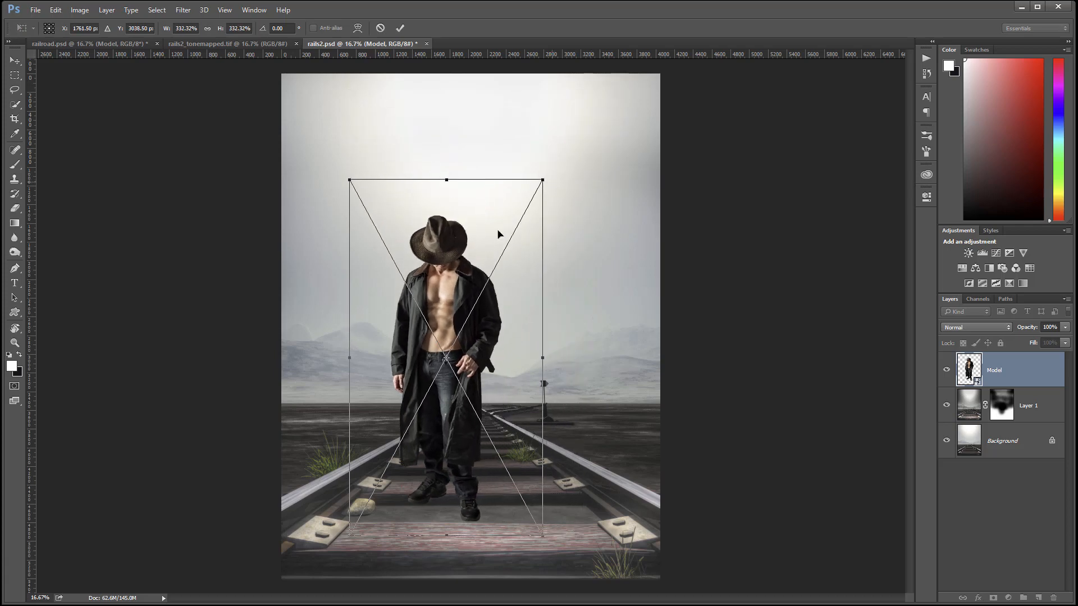
{"action": "left_click_drag", "start_coordinate": [465, 280], "coordinate": [492, 261]}
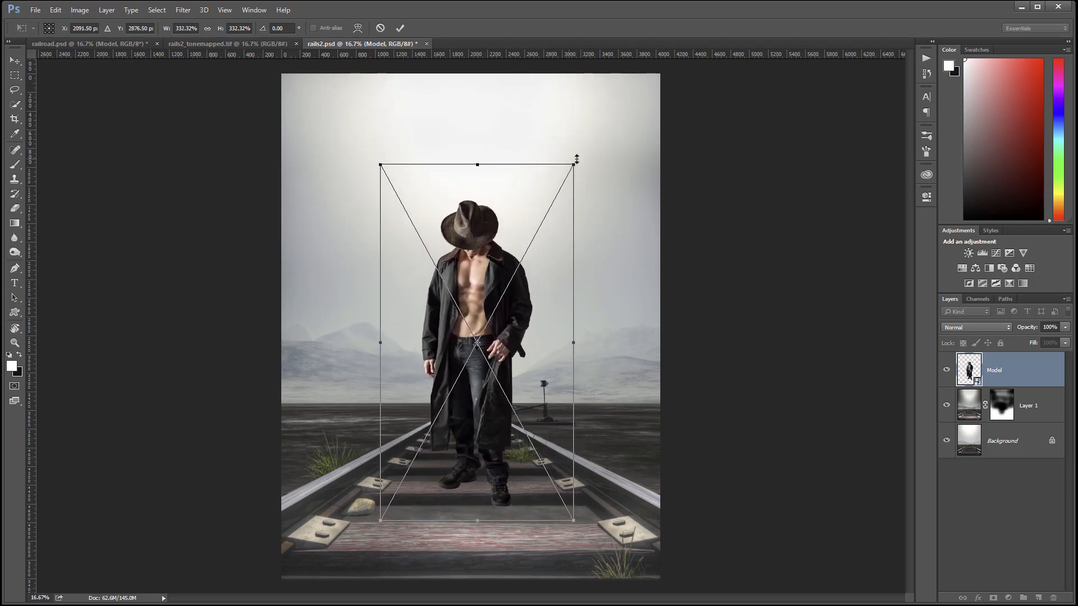
{"action": "left_click_drag", "start_coordinate": [574, 163], "coordinate": [551, 212]}
{"action": "mouse_move", "coordinate": [499, 284]}
{"action": "left_mouse_down"}
{"action": "mouse_move", "coordinate": [518, 286]}
{"action": "mouse_move", "coordinate": [504, 290]}
{"action": "mouse_move", "coordinate": [501, 272]}
{"action": "mouse_move", "coordinate": [474, 295]}
{"action": "mouse_move", "coordinate": [504, 293]}
{"action": "left_mouse_up"}
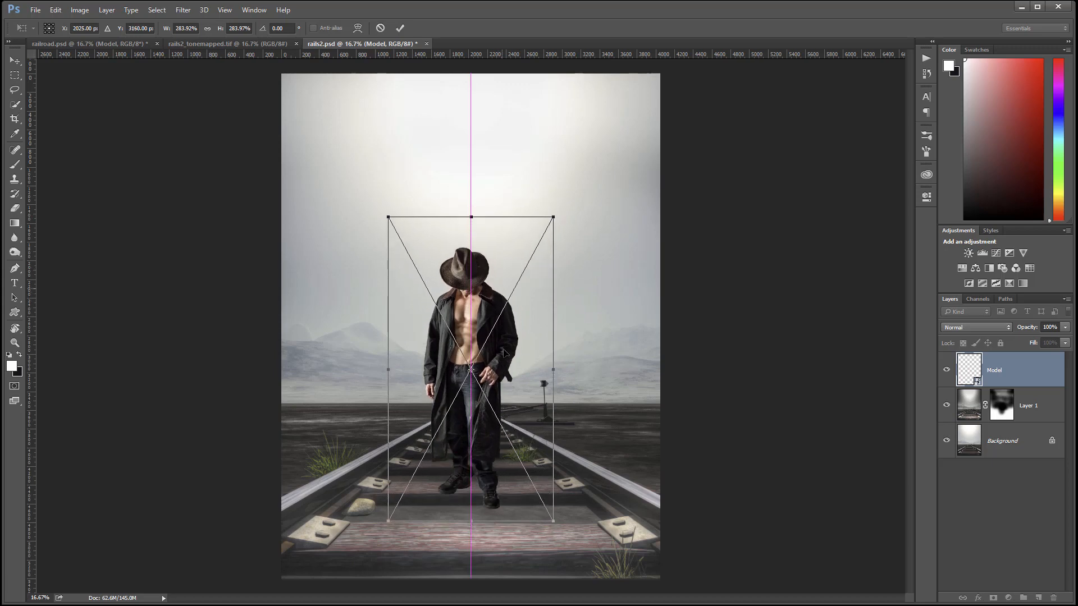
{"action": "mouse_move", "coordinate": [553, 215]}
{"action": "left_mouse_down"}
{"action": "mouse_move", "coordinate": [548, 229]}
{"action": "mouse_move", "coordinate": [556, 225]}
{"action": "left_mouse_up"}
{"action": "left_click_drag", "start_coordinate": [565, 219], "coordinate": [577, 209]}
{"action": "mouse_move", "coordinate": [490, 297]}
{"action": "left_mouse_down"}
{"action": "mouse_move", "coordinate": [508, 281]}
{"action": "mouse_move", "coordinate": [629, 247]}
{"action": "mouse_move", "coordinate": [485, 298]}
{"action": "left_mouse_up"}
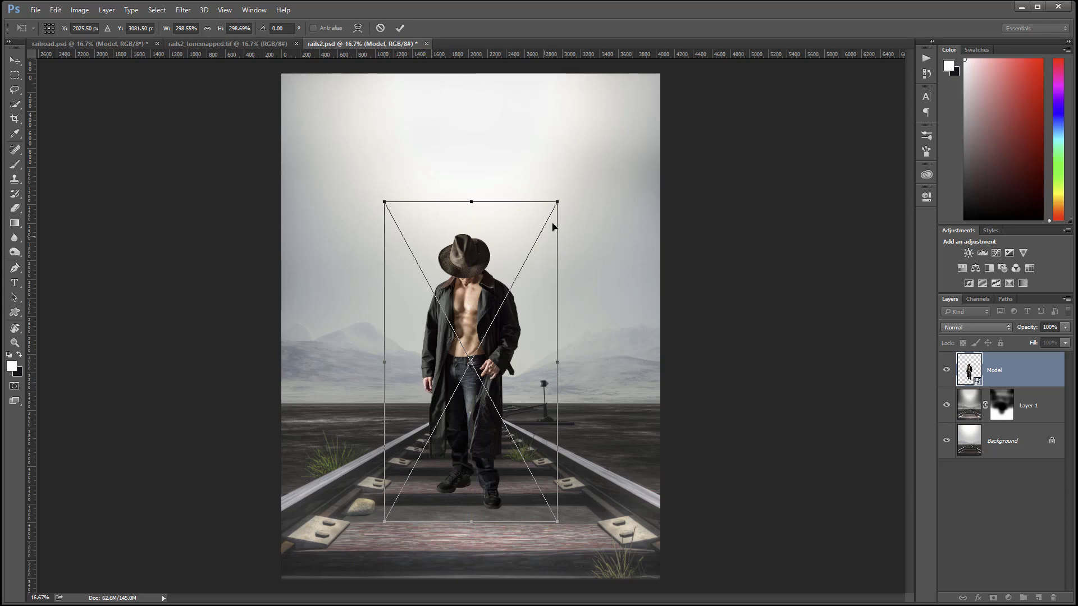
Fine-tune the model's scale to about 300%, commit, and nudge it into place.
{"action": "left_click_drag", "start_coordinate": [562, 198], "coordinate": [578, 182]}
{"action": "left_click_drag", "start_coordinate": [519, 281], "coordinate": [530, 291]}
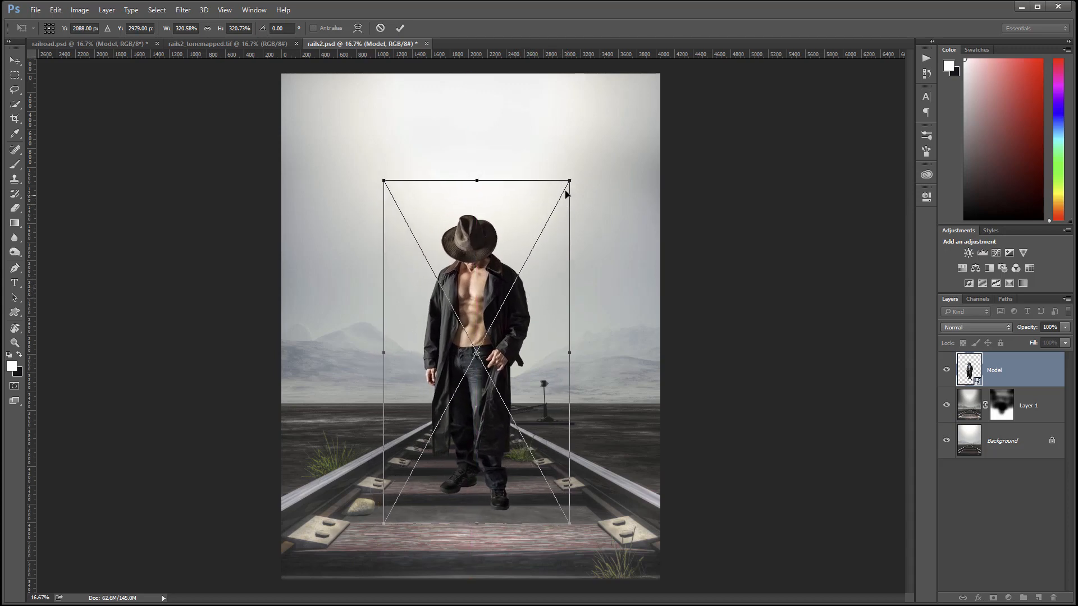
{"action": "left_click_drag", "start_coordinate": [569, 178], "coordinate": [558, 198]}
{"action": "left_click_drag", "start_coordinate": [520, 299], "coordinate": [530, 293]}
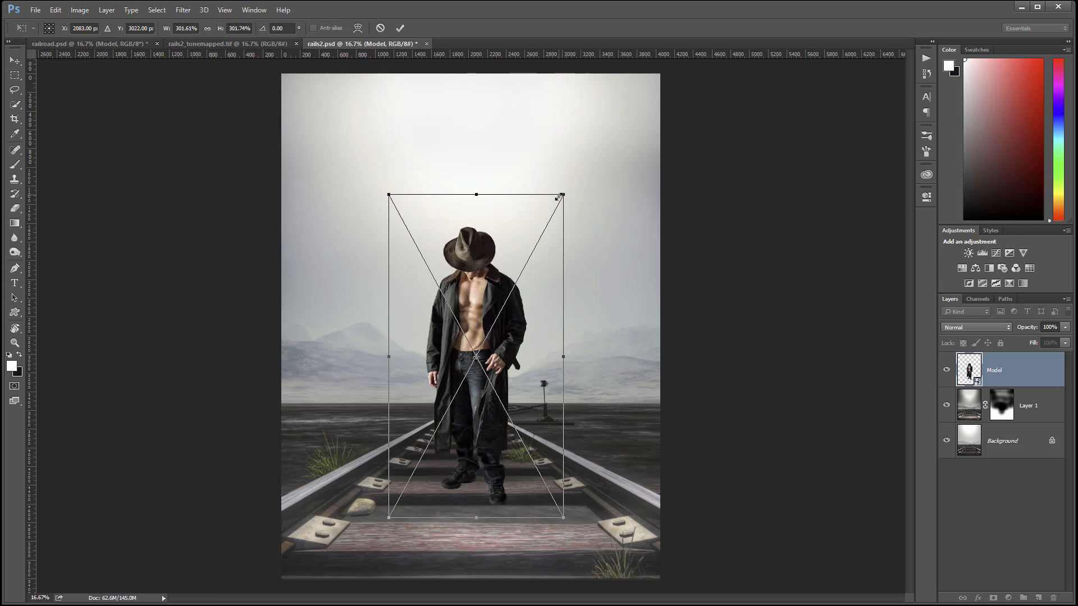
{"action": "left_click_drag", "start_coordinate": [559, 197], "coordinate": [558, 199]}
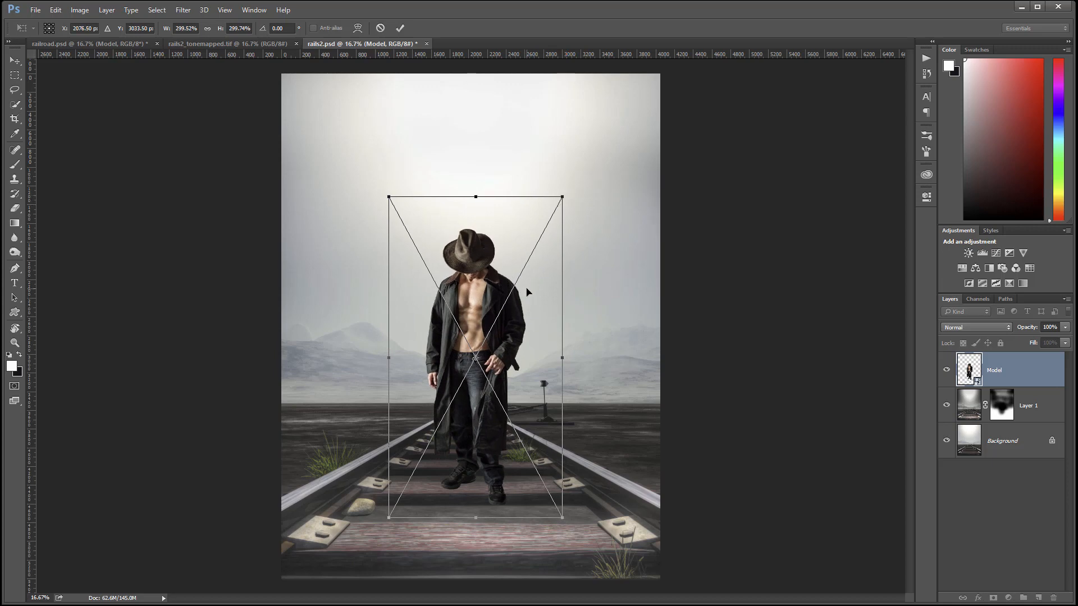
{"action": "key", "text": "Return"}
{"action": "left_click_drag", "start_coordinate": [495, 309], "coordinate": [495, 306]}
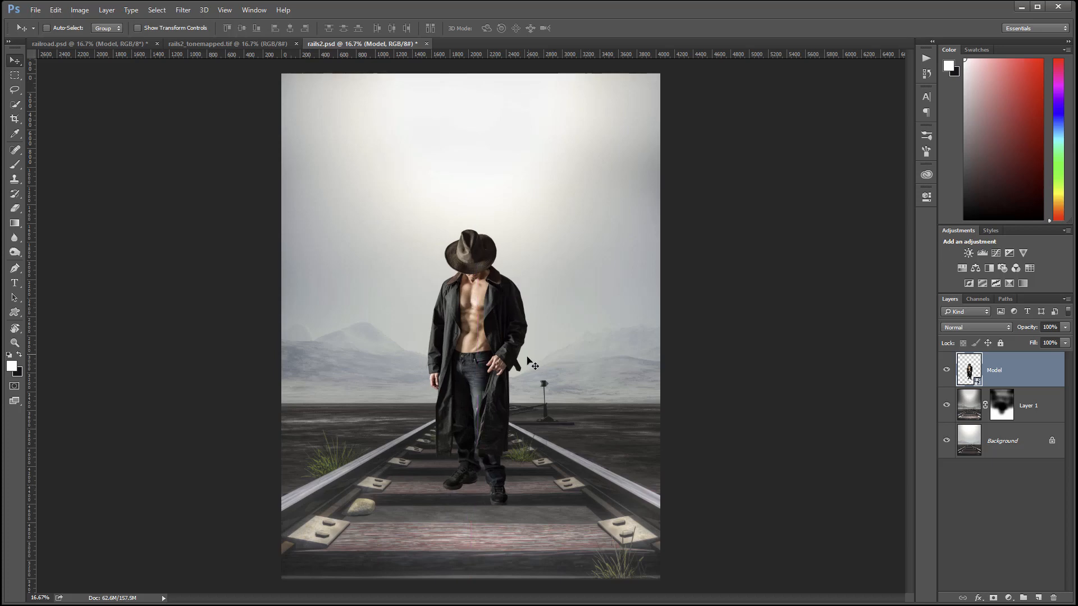
Add a Curves adjustment layer for the model using Luminosity blend mode.
{"action": "left_click", "coordinate": [1009, 598]}
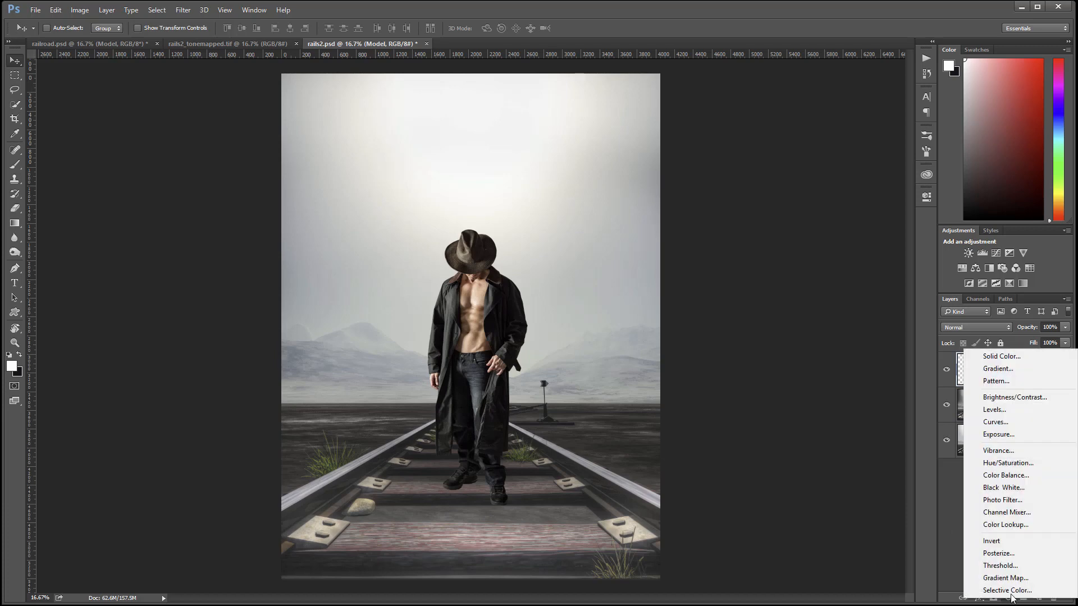
{"action": "left_click", "coordinate": [1017, 422]}
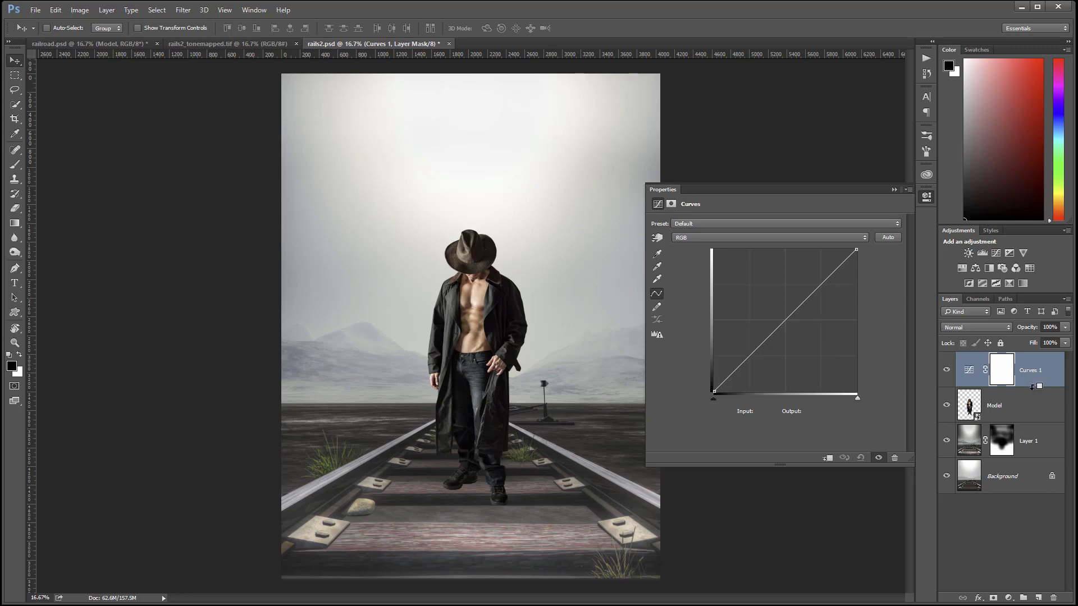
{"action": "left_click", "coordinate": [1005, 328]}
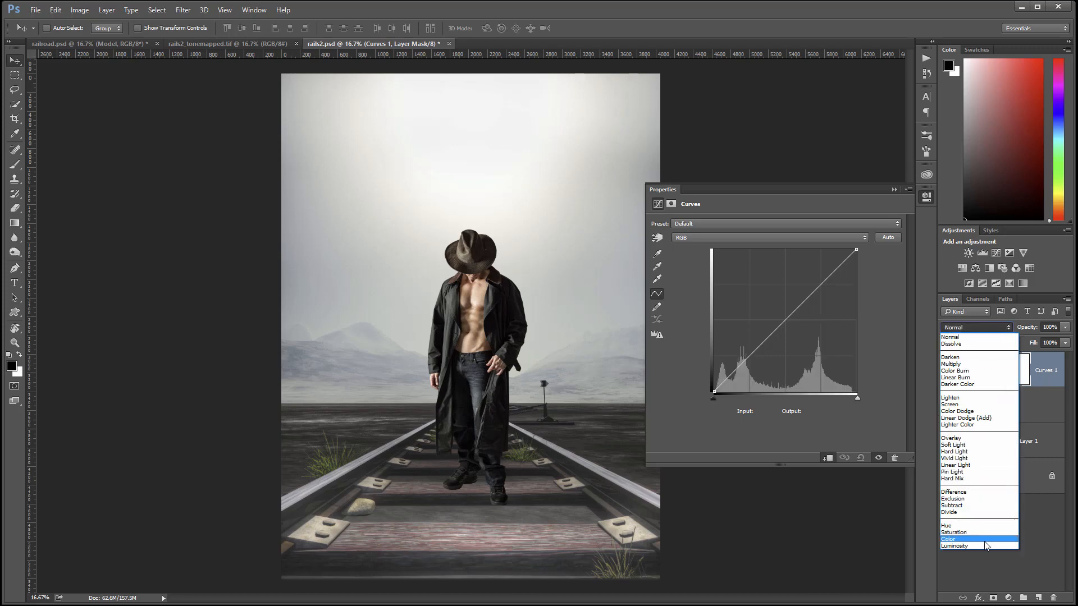
{"action": "left_click", "coordinate": [982, 546]}
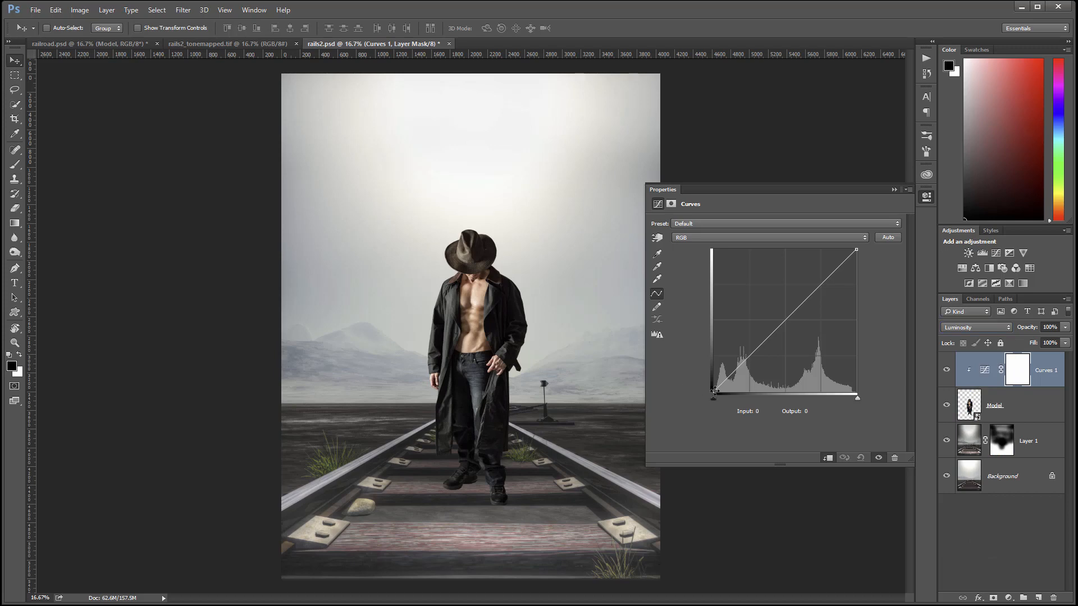
Raise the curve's black point output to about 19 and lower the white point.
{"action": "left_click_drag", "start_coordinate": [715, 391], "coordinate": [697, 383]}
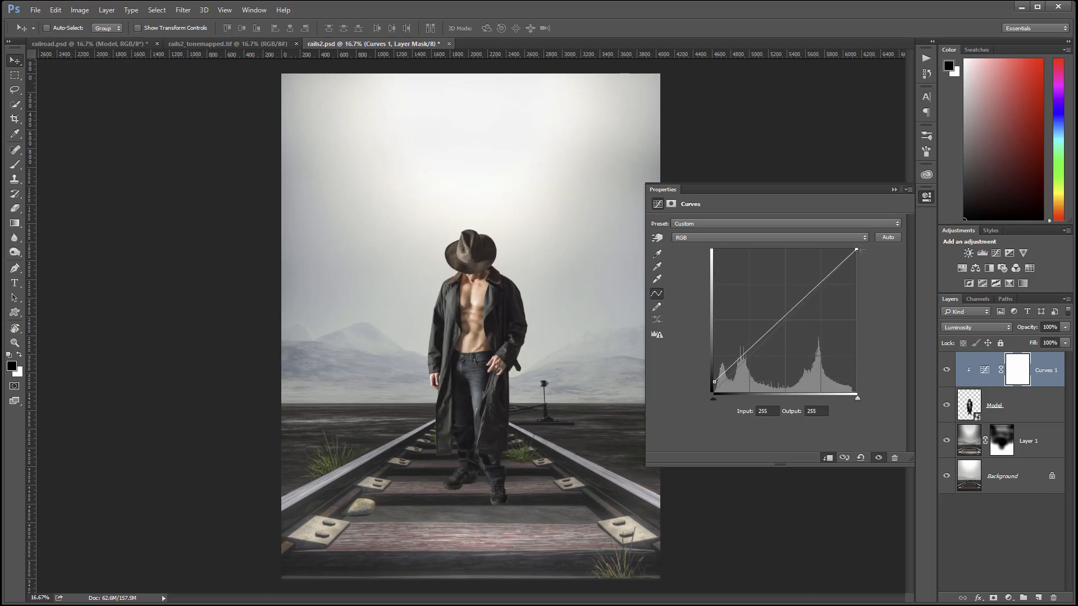
{"action": "left_click_drag", "start_coordinate": [860, 251], "coordinate": [864, 255]}
{"action": "left_click_drag", "start_coordinate": [713, 381], "coordinate": [707, 382]}
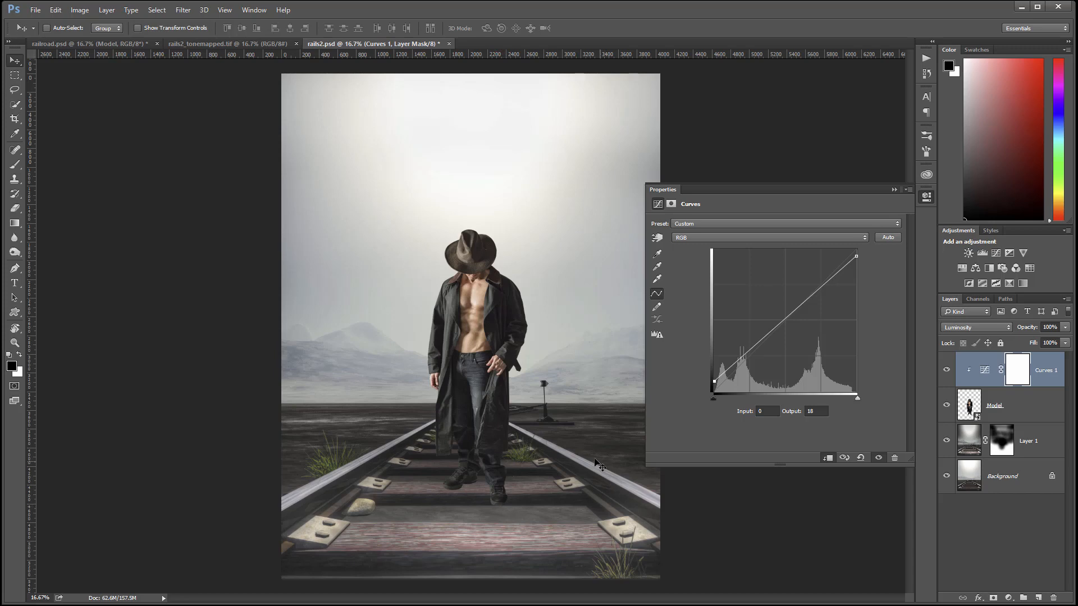
{"action": "left_click", "coordinate": [927, 199]}
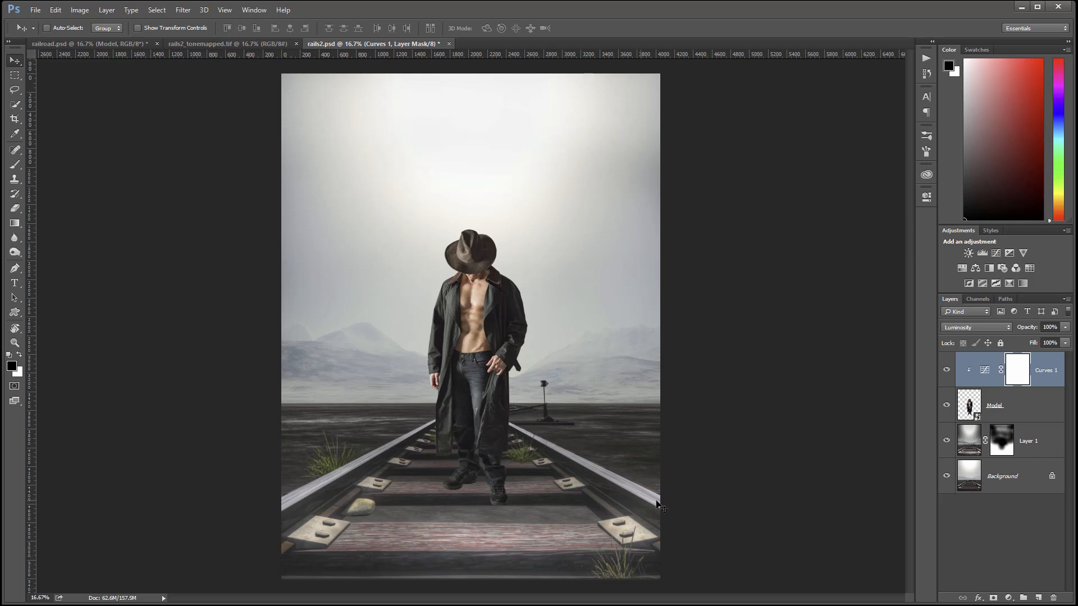
Add Layer 2 above Layer 1, filled with 50% gray and set to Soft Light.
{"action": "left_click", "coordinate": [1058, 441]}
{"action": "left_click", "coordinate": [1040, 599]}
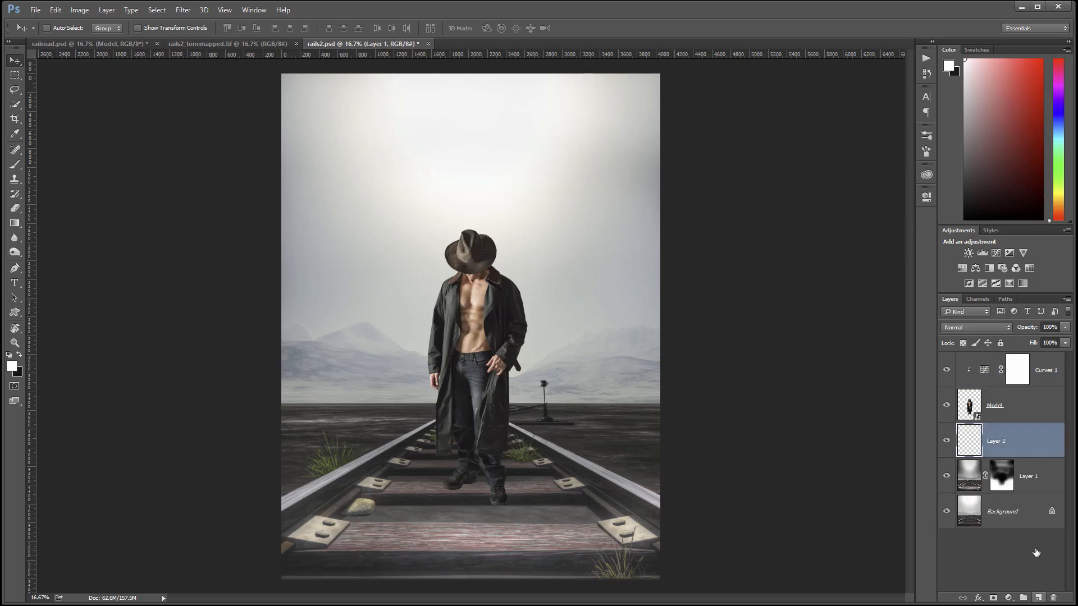
{"action": "key", "text": "shift+F5"}
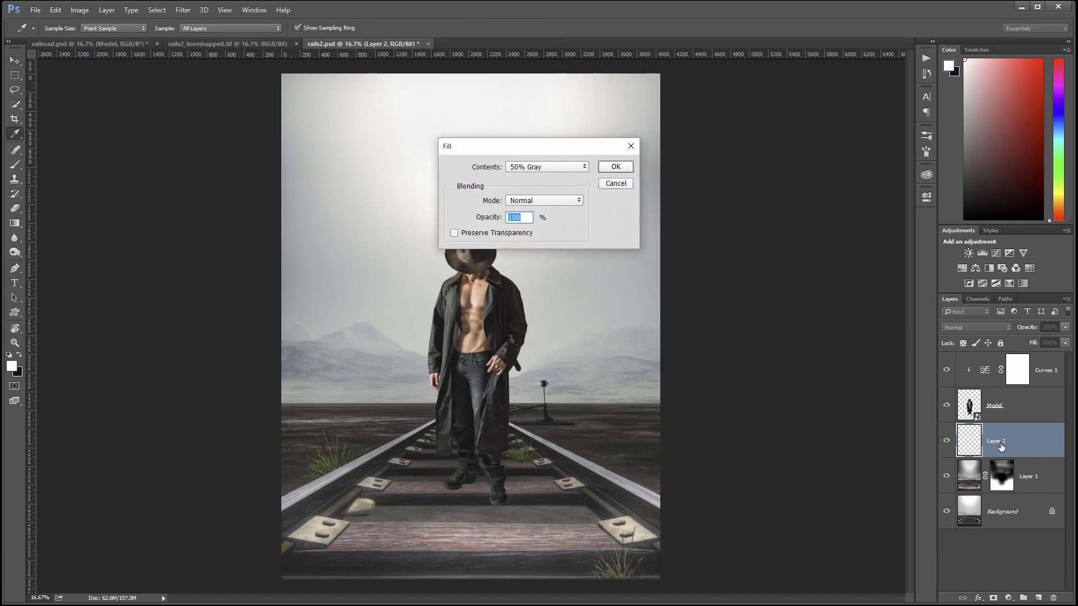
{"action": "key", "text": "Return"}
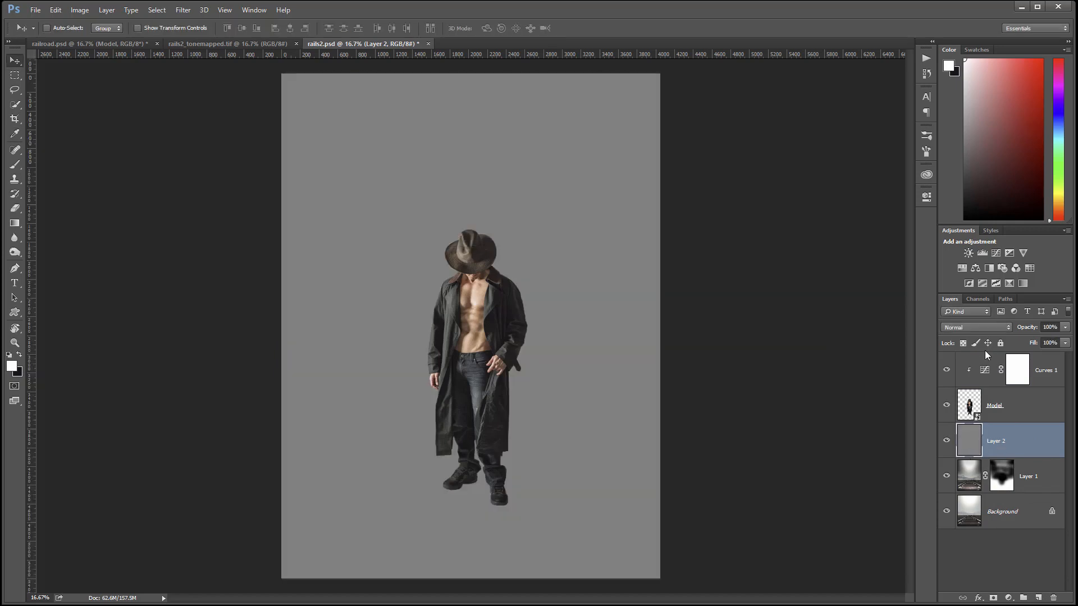
{"action": "left_click", "coordinate": [999, 329]}
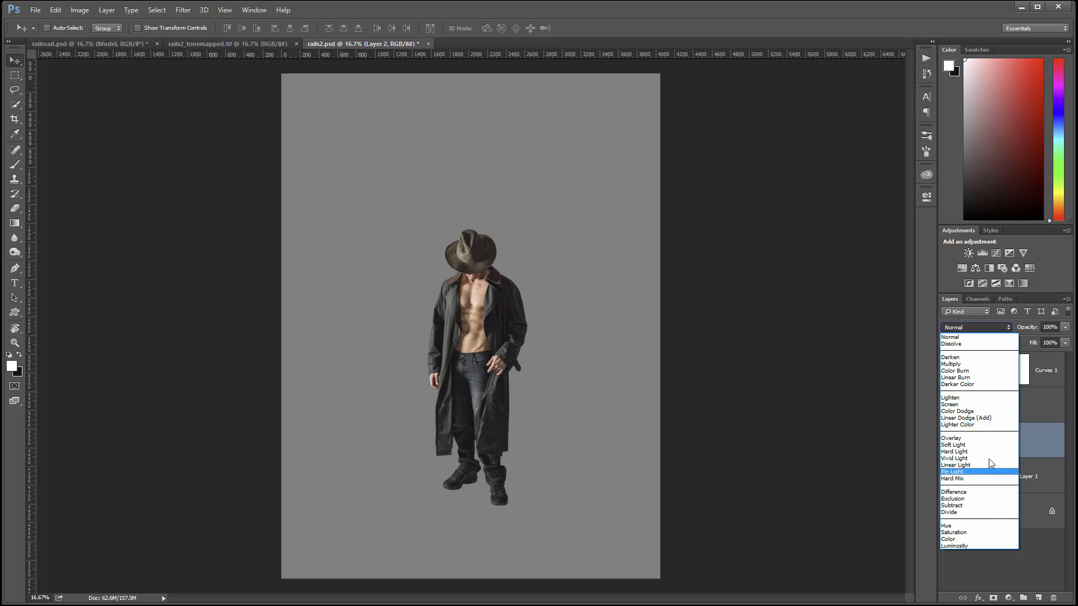
{"action": "left_click", "coordinate": [985, 444]}
{"action": "left_click", "coordinate": [14, 164]}
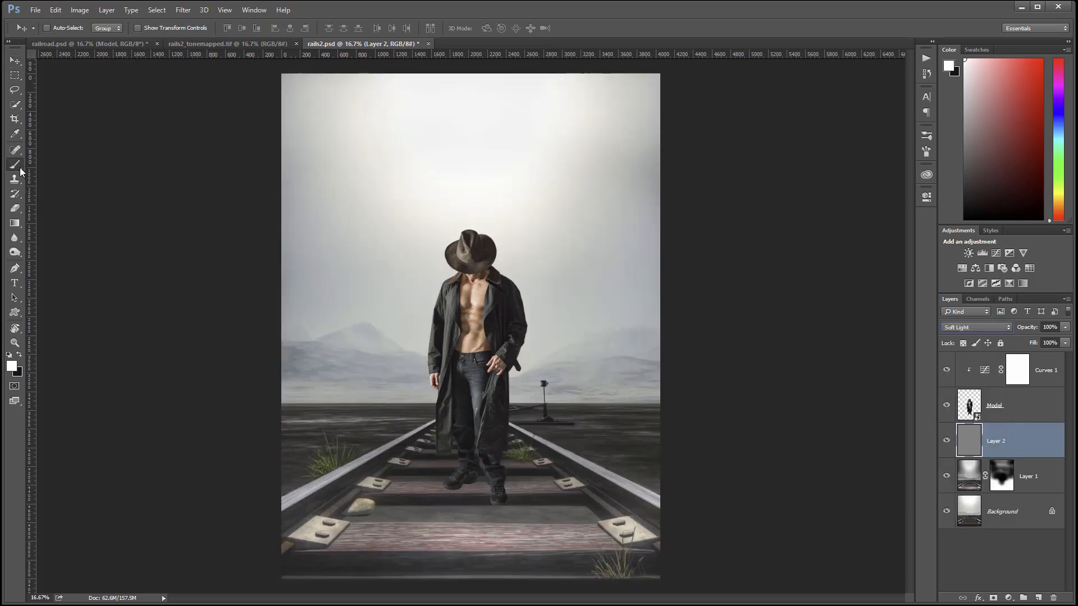
Burn the lower tracks and bottom edges with a 10% black brush on Layer 2, then compare.
{"action": "key", "text": "x"}
{"action": "key", "text": "1"}
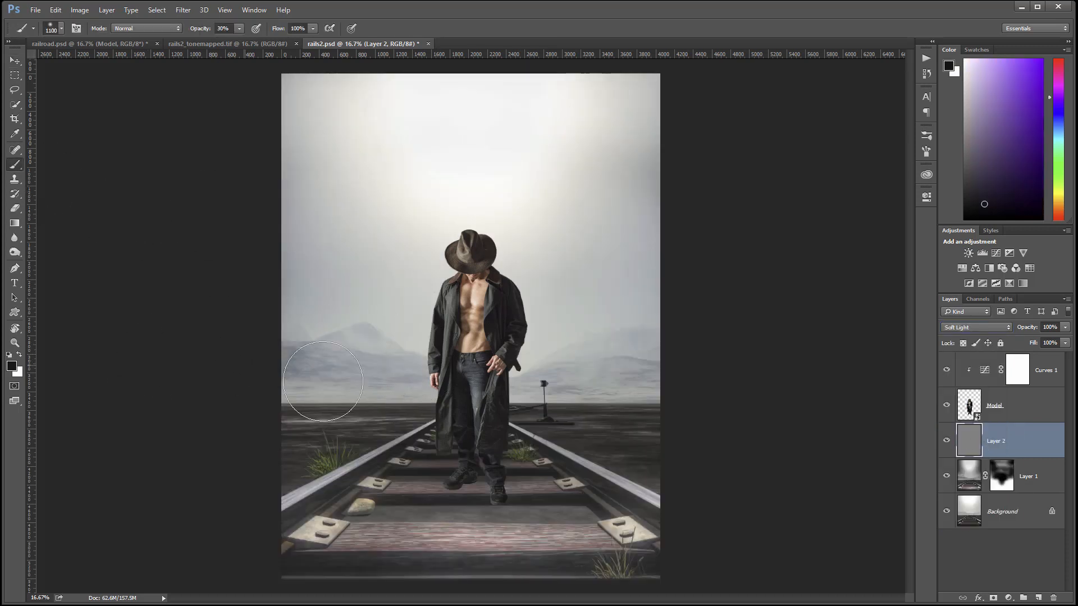
{"action": "mouse_move", "coordinate": [391, 559]}
{"action": "left_mouse_down"}
{"action": "mouse_move", "coordinate": [336, 534]}
{"action": "mouse_move", "coordinate": [382, 538]}
{"action": "mouse_move", "coordinate": [333, 518]}
{"action": "mouse_move", "coordinate": [288, 442]}
{"action": "mouse_move", "coordinate": [315, 515]}
{"action": "mouse_move", "coordinate": [451, 564]}
{"action": "mouse_move", "coordinate": [651, 523]}
{"action": "mouse_move", "coordinate": [671, 488]}
{"action": "mouse_move", "coordinate": [672, 453]}
{"action": "mouse_move", "coordinate": [618, 494]}
{"action": "mouse_move", "coordinate": [502, 533]}
{"action": "mouse_move", "coordinate": [531, 541]}
{"action": "mouse_move", "coordinate": [601, 523]}
{"action": "mouse_move", "coordinate": [491, 520]}
{"action": "mouse_move", "coordinate": [739, 515]}
{"action": "mouse_move", "coordinate": [516, 544]}
{"action": "mouse_move", "coordinate": [581, 543]}
{"action": "mouse_move", "coordinate": [340, 551]}
{"action": "mouse_move", "coordinate": [668, 555]}
{"action": "mouse_move", "coordinate": [530, 502]}
{"action": "mouse_move", "coordinate": [378, 523]}
{"action": "mouse_move", "coordinate": [567, 538]}
{"action": "mouse_move", "coordinate": [544, 514]}
{"action": "mouse_move", "coordinate": [452, 522]}
{"action": "mouse_move", "coordinate": [503, 507]}
{"action": "mouse_move", "coordinate": [453, 502]}
{"action": "mouse_move", "coordinate": [326, 530]}
{"action": "mouse_move", "coordinate": [364, 554]}
{"action": "mouse_move", "coordinate": [441, 562]}
{"action": "mouse_move", "coordinate": [732, 519]}
{"action": "mouse_move", "coordinate": [562, 566]}
{"action": "mouse_move", "coordinate": [620, 529]}
{"action": "mouse_move", "coordinate": [614, 505]}
{"action": "mouse_move", "coordinate": [473, 525]}
{"action": "mouse_move", "coordinate": [511, 508]}
{"action": "mouse_move", "coordinate": [397, 497]}
{"action": "mouse_move", "coordinate": [410, 514]}
{"action": "mouse_move", "coordinate": [319, 464]}
{"action": "mouse_move", "coordinate": [308, 487]}
{"action": "mouse_move", "coordinate": [328, 526]}
{"action": "mouse_move", "coordinate": [325, 561]}
{"action": "mouse_move", "coordinate": [594, 573]}
{"action": "mouse_move", "coordinate": [646, 560]}
{"action": "left_mouse_up"}
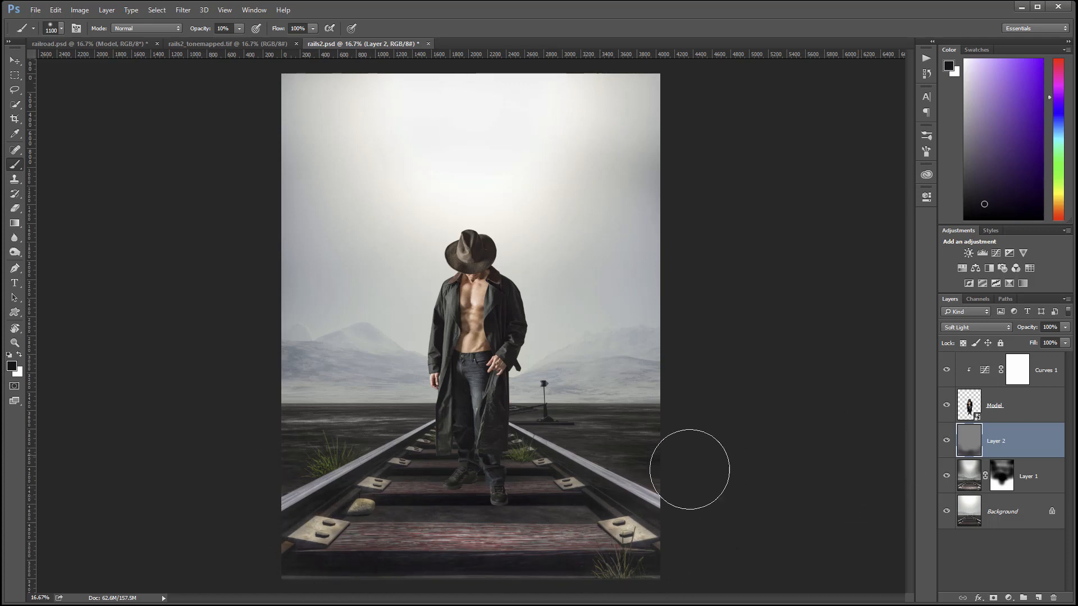
{"action": "left_click_drag", "start_coordinate": [630, 520], "coordinate": [466, 516]}
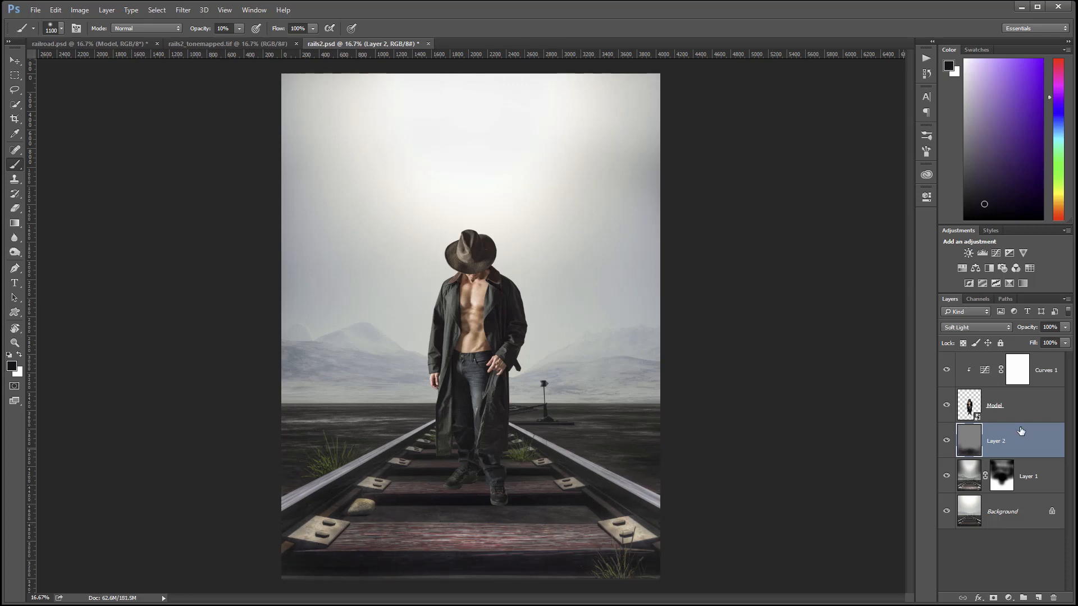
{"action": "left_click", "coordinate": [948, 443]}
{"action": "left_click", "coordinate": [948, 443]}
{"action": "left_click", "coordinate": [15, 61]}
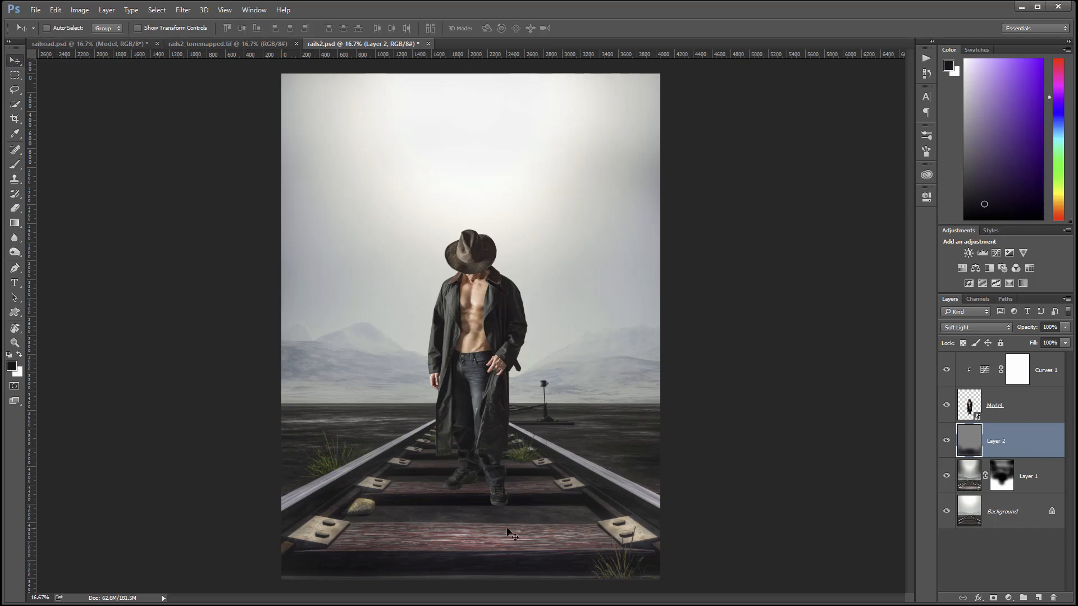
Zoom in on the left shoe and nudge the Model layer slightly.
{"action": "scroll", "coordinate": [501, 548], "scroll_direction": "up", "scroll_amount": 5}
{"action": "scroll", "coordinate": [454, 497], "scroll_direction": "up", "scroll_amount": 2}
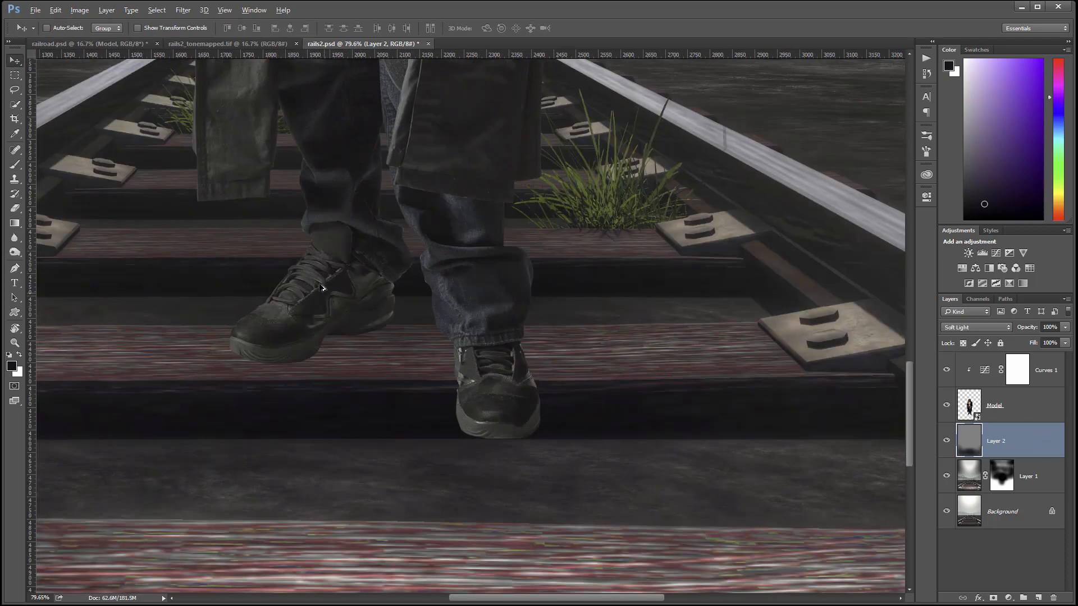
{"action": "scroll", "coordinate": [307, 314], "scroll_direction": "up", "scroll_amount": 2}
{"action": "scroll", "coordinate": [307, 314], "scroll_direction": "up", "scroll_amount": 1}
{"action": "key", "text": "ctrl+r"}
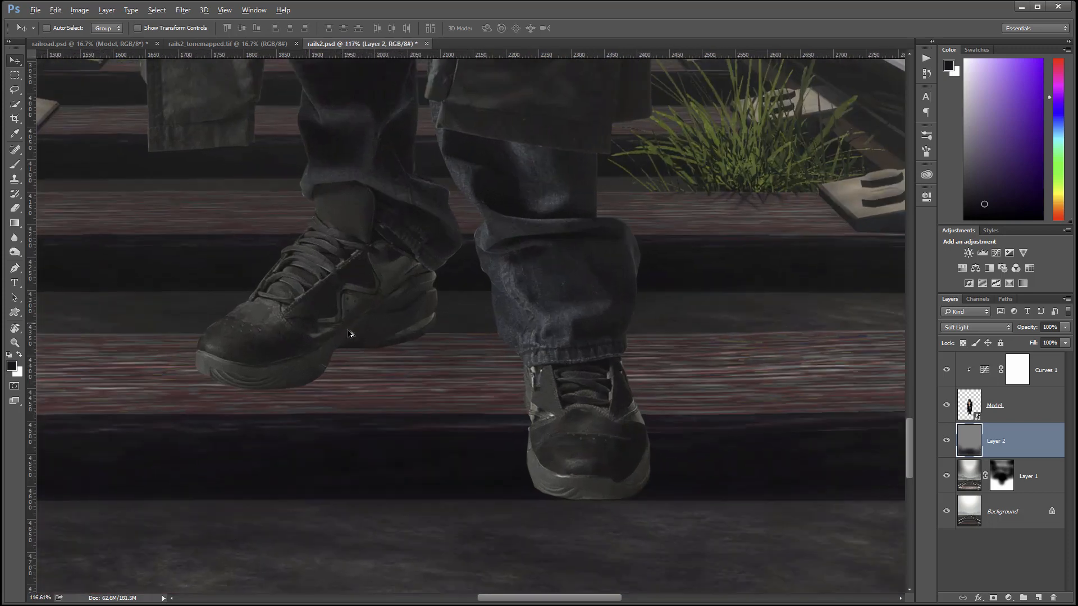
{"action": "left_click", "coordinate": [1009, 405]}
{"action": "left_click_drag", "start_coordinate": [475, 255], "coordinate": [478, 258]}
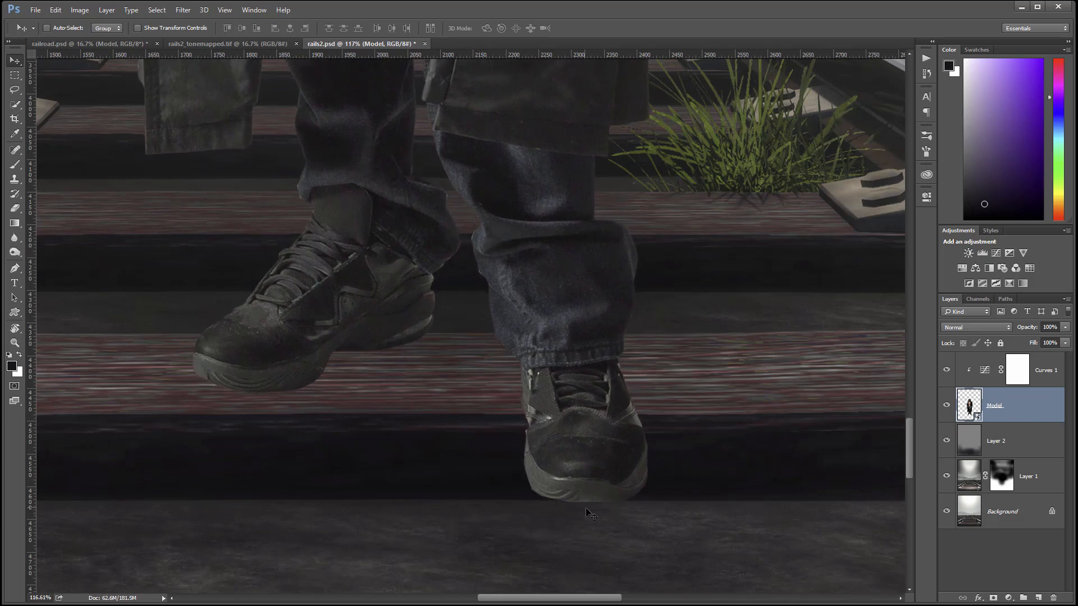
Add a new layer below the Model layer and name it 'Short shadows'.
{"action": "scroll", "coordinate": [743, 377], "scroll_direction": "left", "scroll_amount": 3}
{"action": "scroll", "coordinate": [744, 378], "scroll_direction": "down", "scroll_amount": 1}
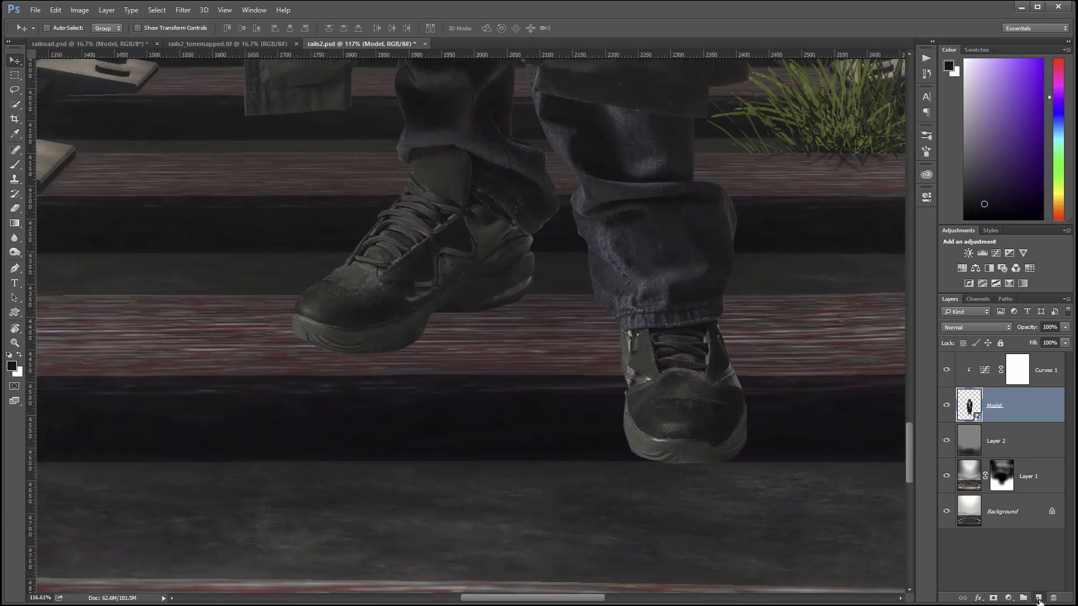
{"action": "left_click", "coordinate": [1038, 598]}
{"action": "left_click_drag", "start_coordinate": [1020, 406], "coordinate": [1013, 443]}
{"action": "double_click", "coordinate": [995, 442]}
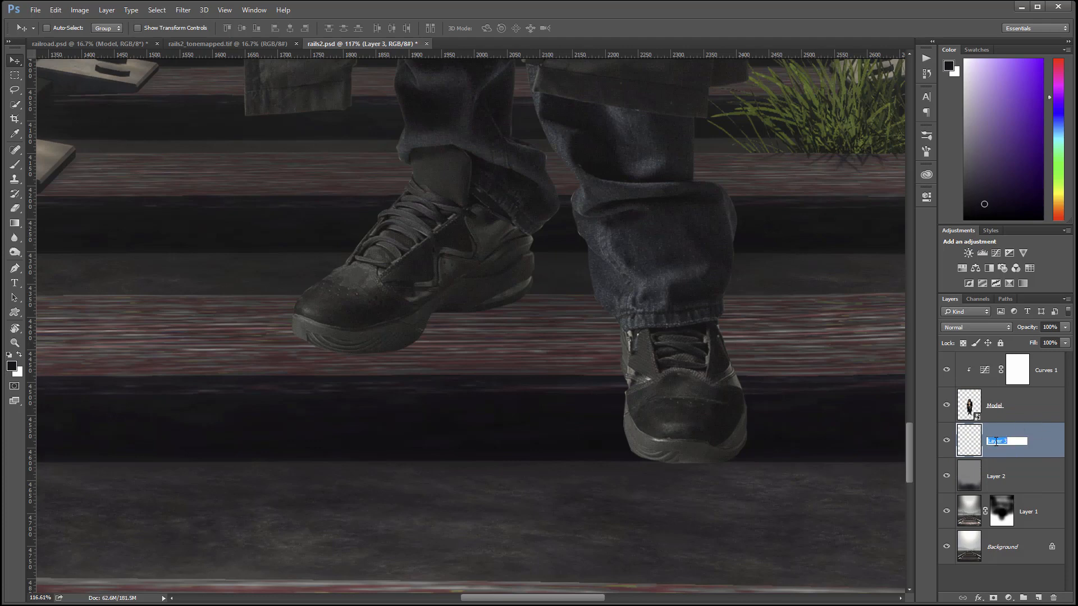
{"action": "type", "text": "Short shadows"}
{"action": "key", "text": "Return"}
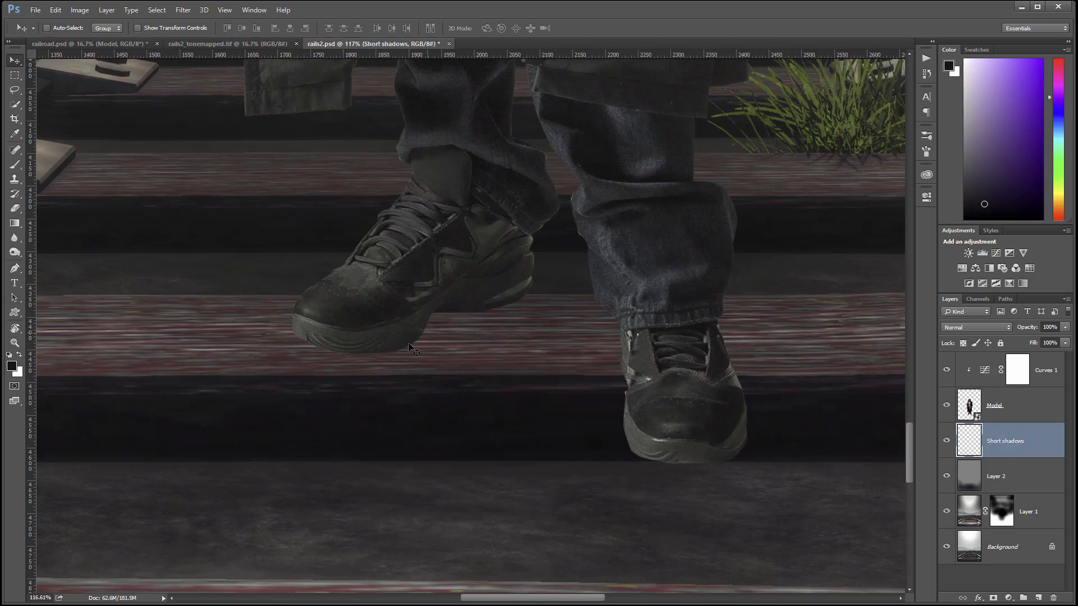
With the Brush, sample a dark shadow colour and set the layer to Multiply.
{"action": "left_click", "coordinate": [14, 164]}
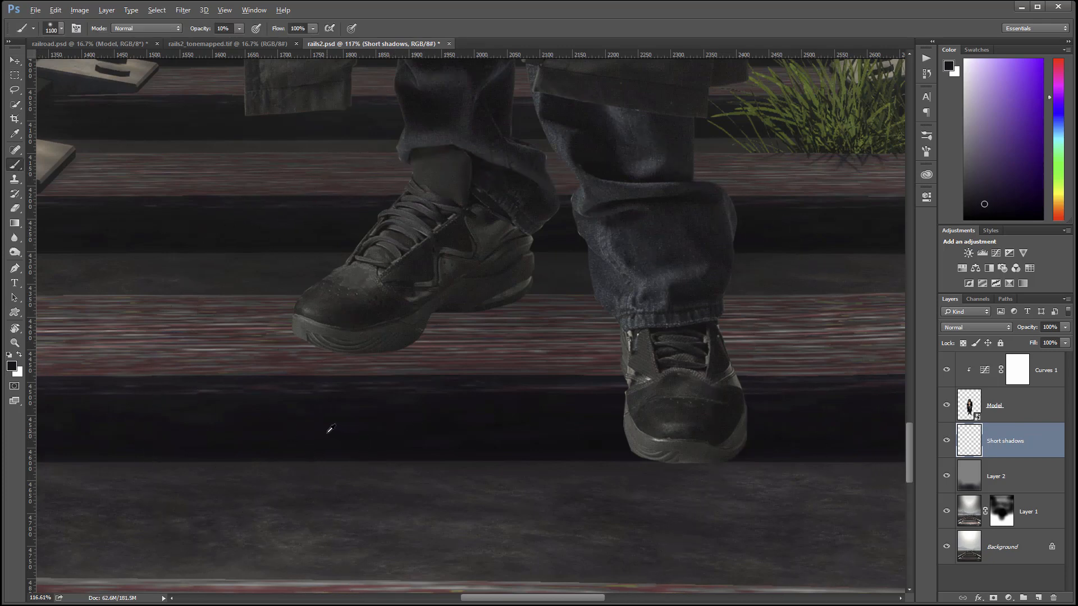
{"action": "left_click", "coordinate": [334, 450], "text": "alt"}
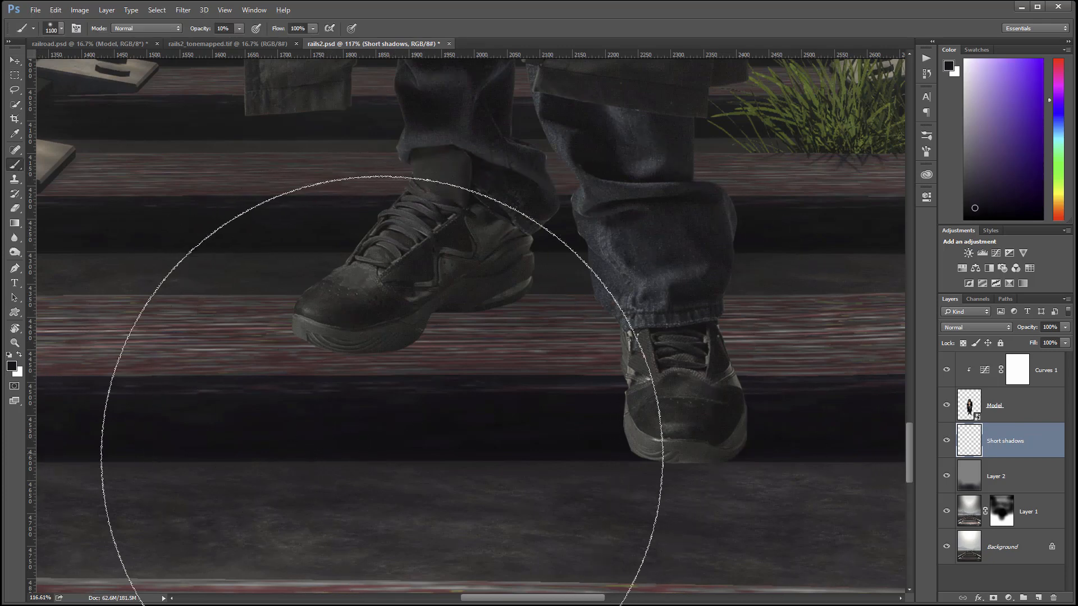
{"action": "left_click", "coordinate": [995, 328]}
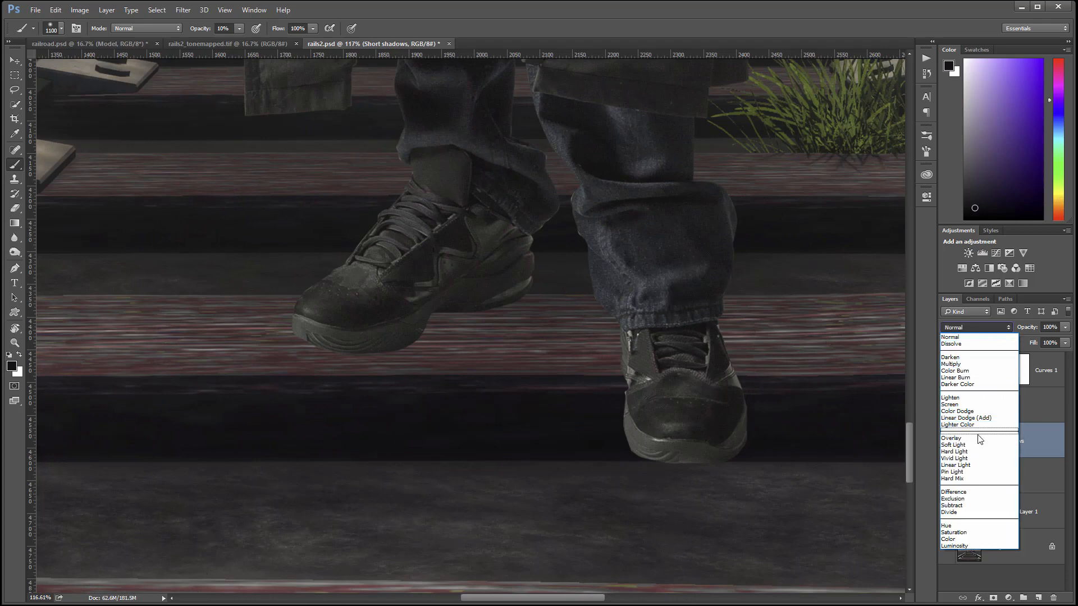
{"action": "left_click", "coordinate": [965, 366]}
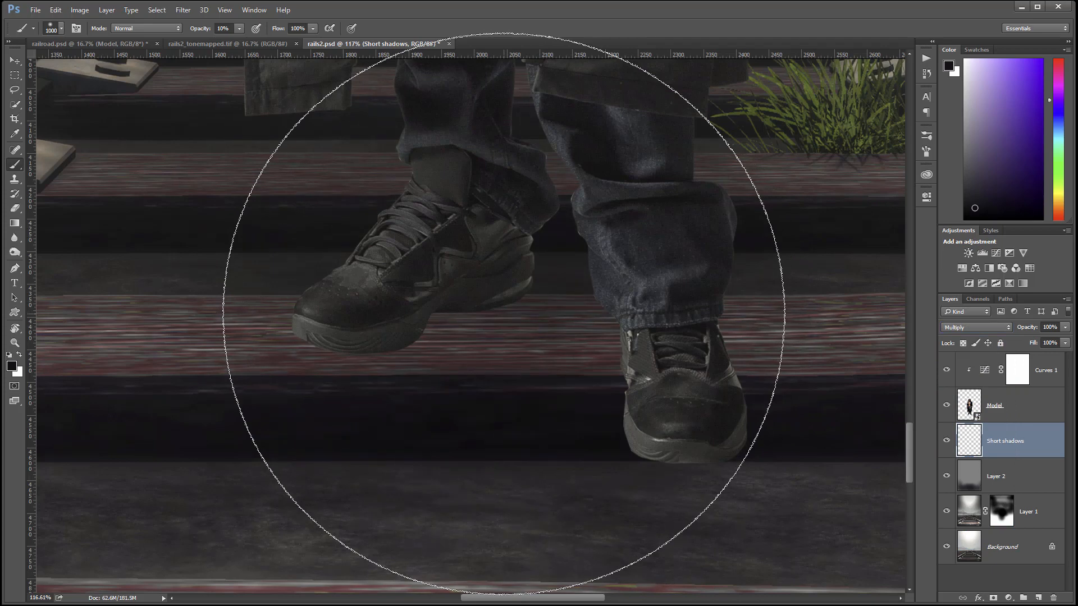
Shrink the brush to 60 and paint soft contact shadows under both shoes.
{"action": "key", "text": "bracketleft"}
{"action": "key", "text": "bracketleft"}
{"action": "key", "text": "bracketleft"}
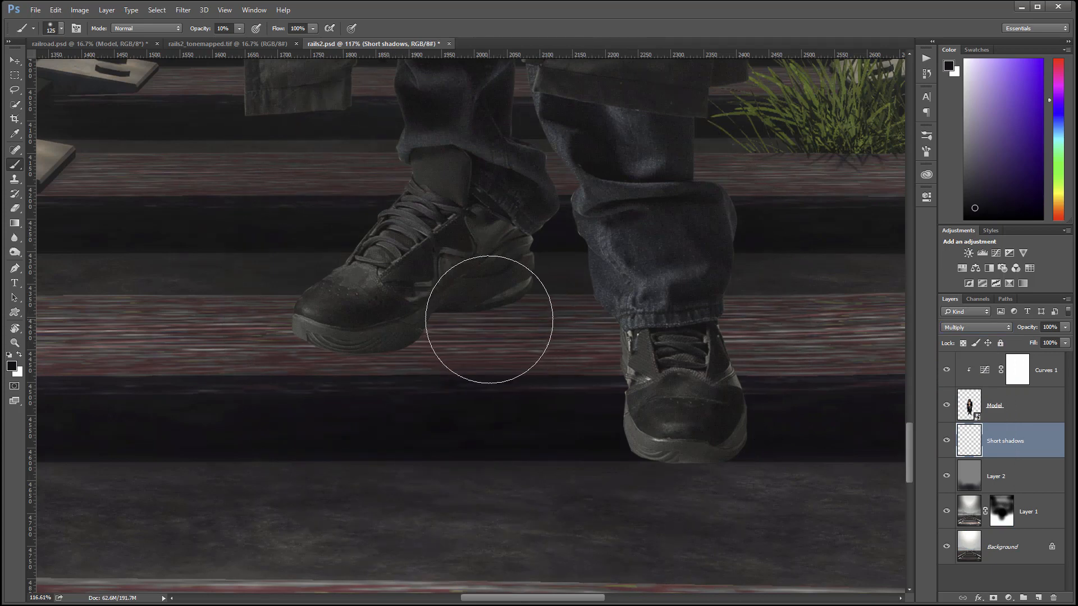
{"action": "key", "text": "bracketleft"}
{"action": "key", "text": "bracketleft"}
{"action": "key", "text": "bracketleft"}
{"action": "key", "text": "bracketleft"}
{"action": "key", "text": "bracketleft"}
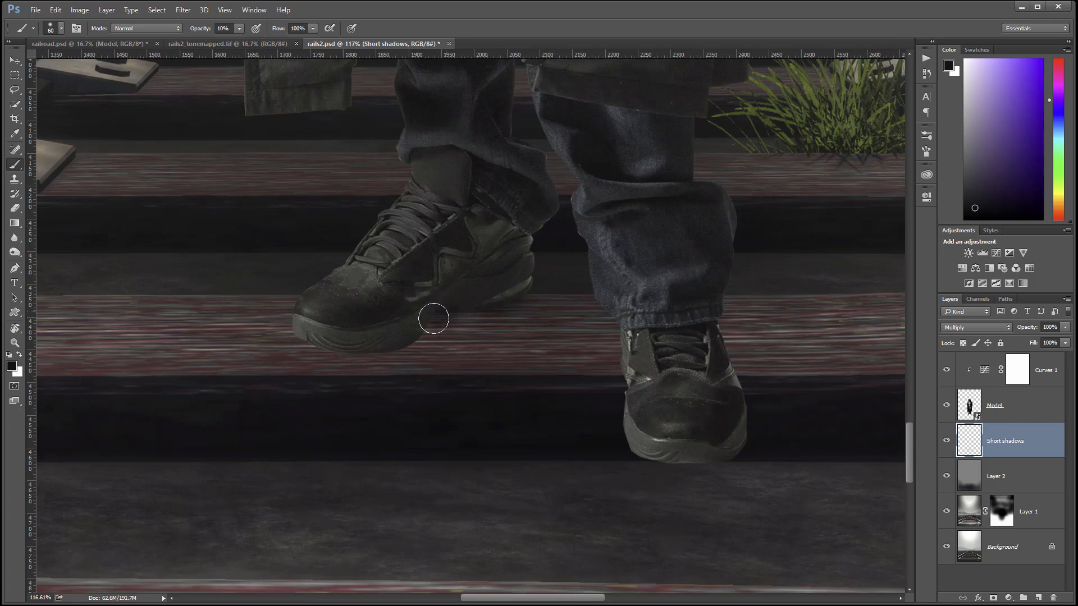
{"action": "mouse_move", "coordinate": [434, 319]}
{"action": "left_mouse_down"}
{"action": "mouse_move", "coordinate": [518, 284]}
{"action": "mouse_move", "coordinate": [469, 312]}
{"action": "left_mouse_up"}
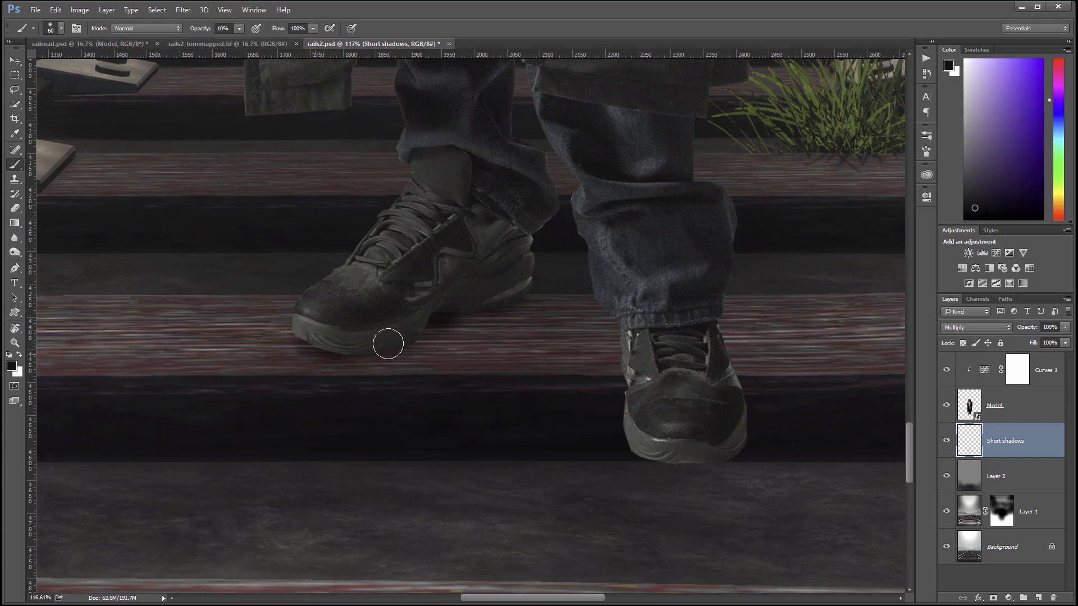
{"action": "mouse_move", "coordinate": [498, 296]}
{"action": "left_mouse_down"}
{"action": "mouse_move", "coordinate": [528, 284]}
{"action": "mouse_move", "coordinate": [351, 355]}
{"action": "mouse_move", "coordinate": [324, 334]}
{"action": "mouse_move", "coordinate": [368, 342]}
{"action": "mouse_move", "coordinate": [299, 340]}
{"action": "mouse_move", "coordinate": [387, 346]}
{"action": "mouse_move", "coordinate": [363, 351]}
{"action": "mouse_move", "coordinate": [414, 333]}
{"action": "left_mouse_up"}
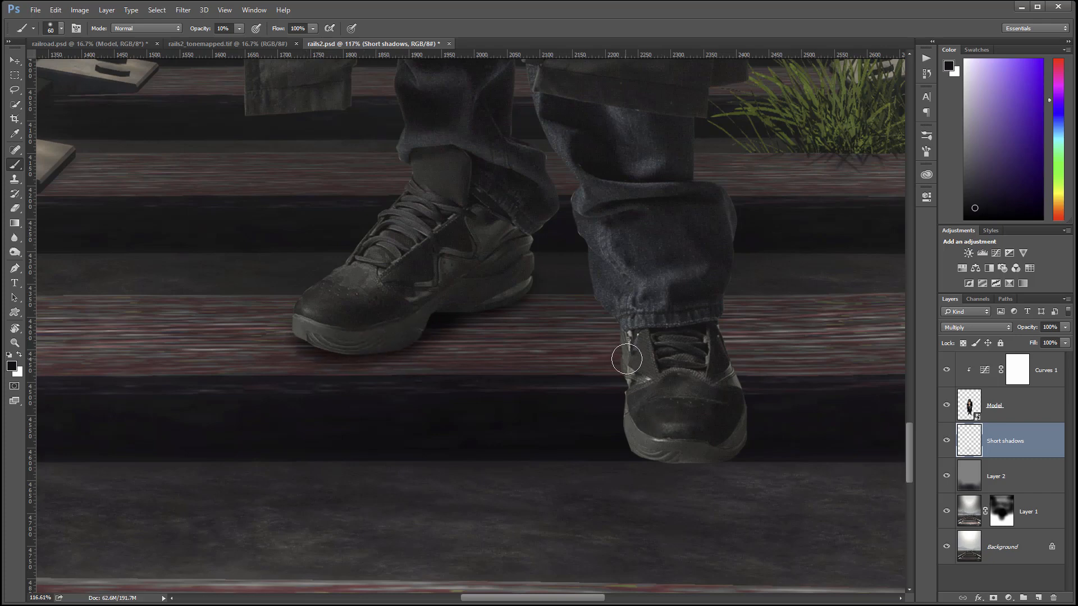
{"action": "mouse_move", "coordinate": [650, 454]}
{"action": "left_mouse_down"}
{"action": "mouse_move", "coordinate": [701, 462]}
{"action": "mouse_move", "coordinate": [648, 461]}
{"action": "mouse_move", "coordinate": [674, 472]}
{"action": "mouse_move", "coordinate": [728, 460]}
{"action": "mouse_move", "coordinate": [647, 465]}
{"action": "mouse_move", "coordinate": [690, 477]}
{"action": "mouse_move", "coordinate": [633, 449]}
{"action": "mouse_move", "coordinate": [730, 455]}
{"action": "mouse_move", "coordinate": [667, 456]}
{"action": "left_mouse_up"}
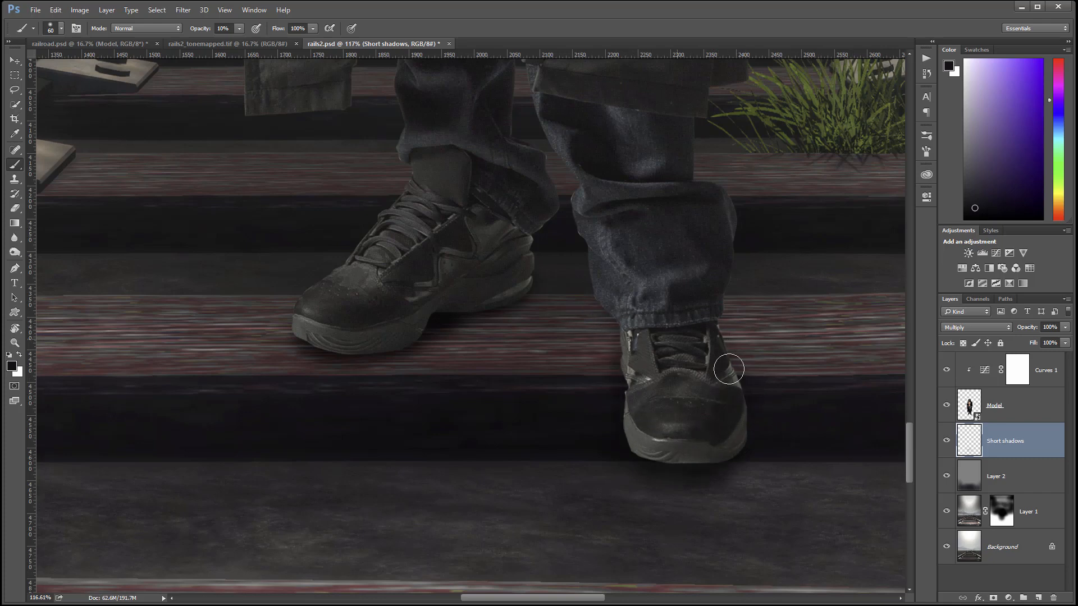
Add a new layer named 'Wide shadows'.
{"action": "left_click", "coordinate": [1040, 598]}
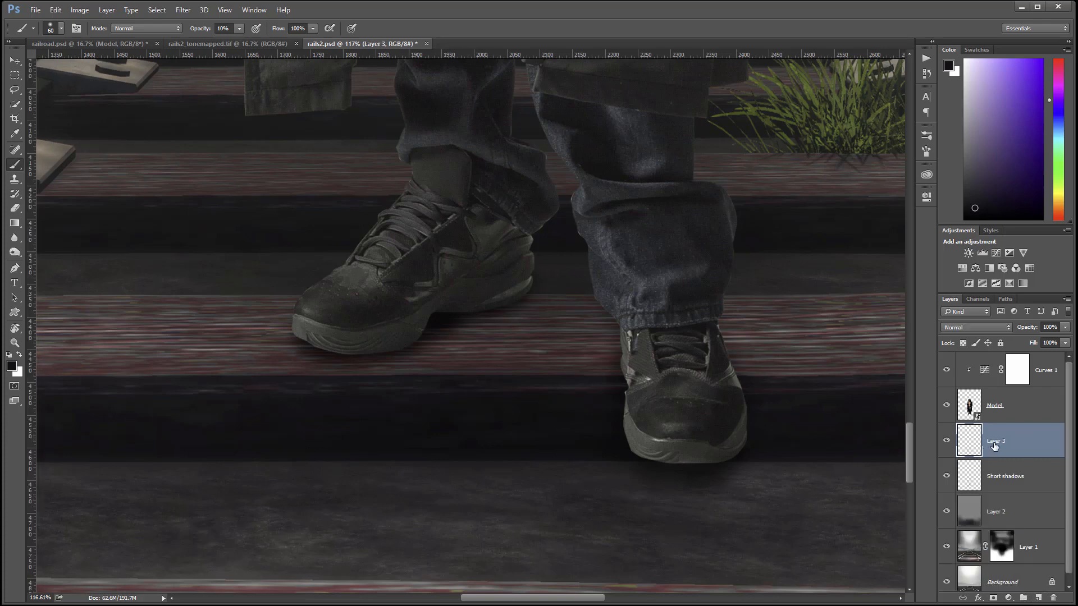
{"action": "double_click", "coordinate": [994, 443]}
{"action": "type", "text": "Wide shadows"}
{"action": "key", "text": "Return"}
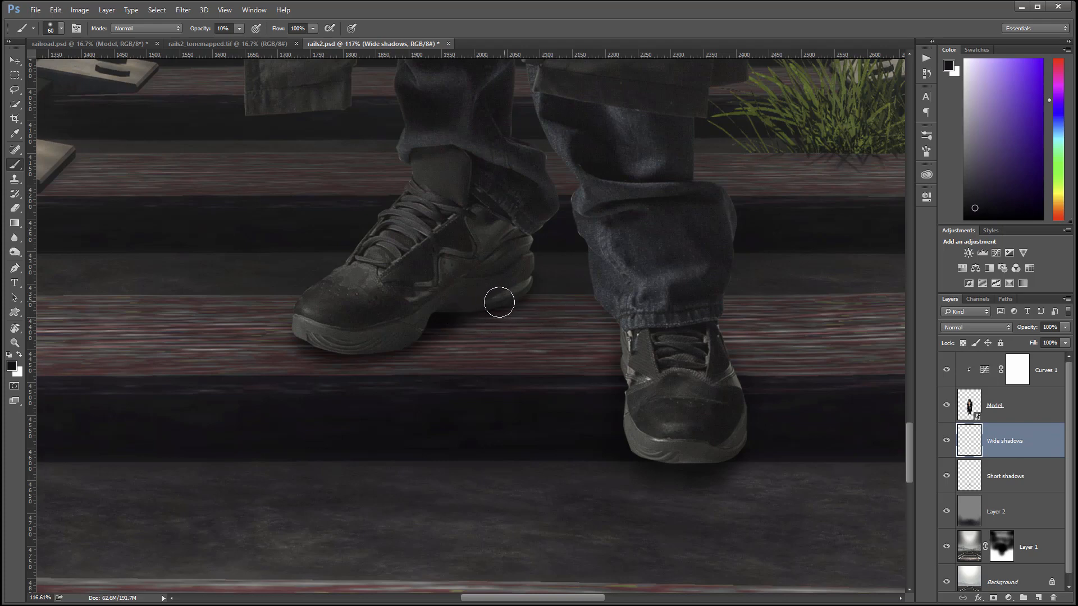
With a 175 brush, paint faint shading over the sleepers and around both shoes.
{"action": "scroll", "coordinate": [466, 307], "scroll_direction": "down", "scroll_amount": 5}
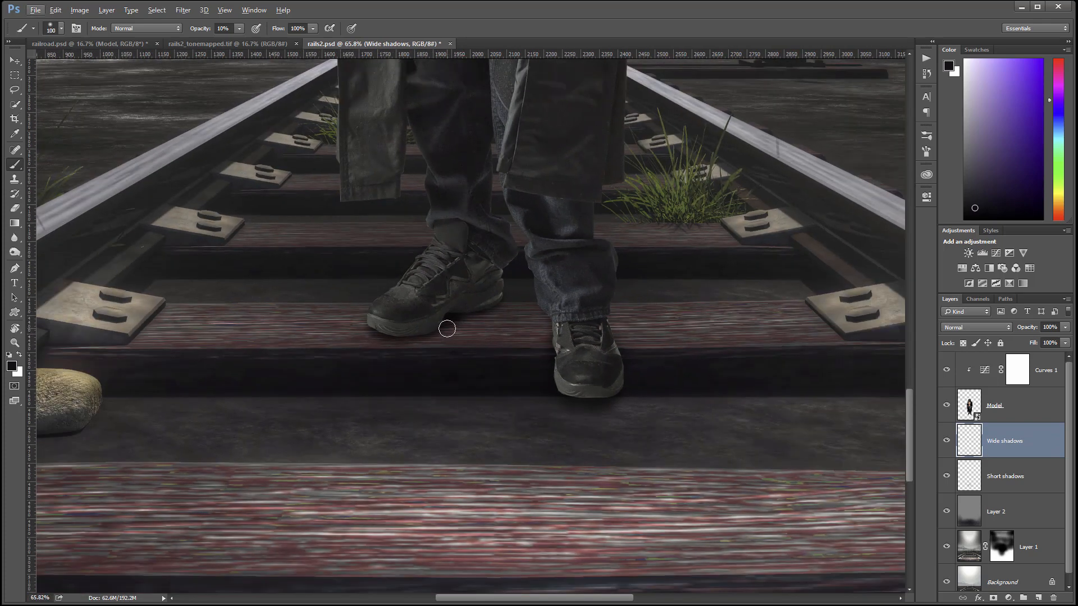
{"action": "key", "text": "bracketright"}
{"action": "key", "text": "bracketright"}
{"action": "key", "text": "bracketright"}
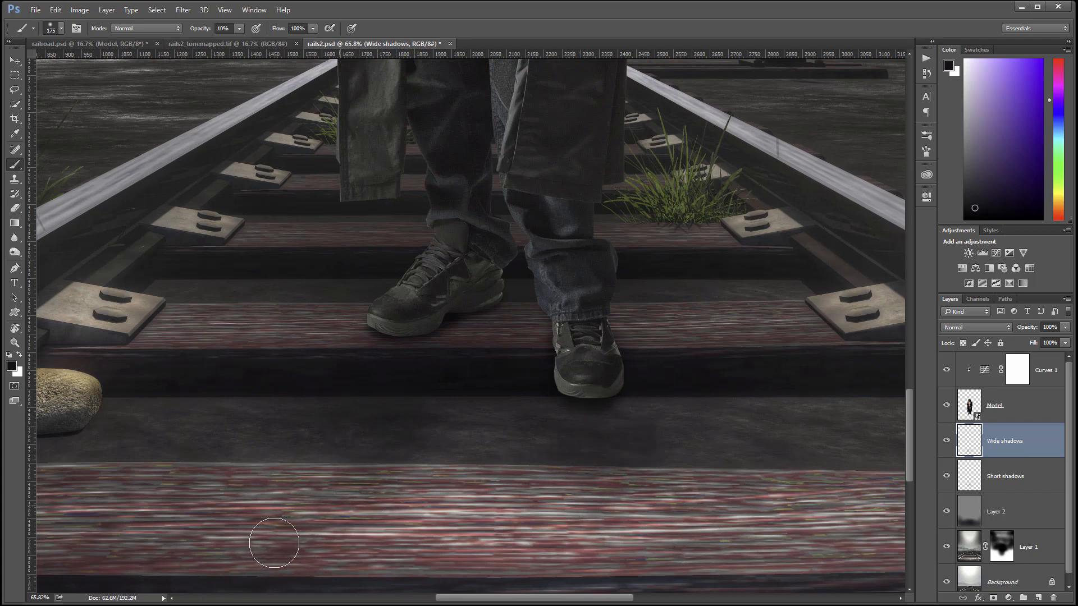
{"action": "mouse_move", "coordinate": [274, 542]}
{"action": "left_mouse_down"}
{"action": "mouse_move", "coordinate": [554, 543]}
{"action": "mouse_move", "coordinate": [378, 503]}
{"action": "mouse_move", "coordinate": [518, 516]}
{"action": "mouse_move", "coordinate": [546, 496]}
{"action": "mouse_move", "coordinate": [642, 475]}
{"action": "mouse_move", "coordinate": [608, 491]}
{"action": "mouse_move", "coordinate": [625, 531]}
{"action": "mouse_move", "coordinate": [660, 543]}
{"action": "mouse_move", "coordinate": [594, 501]}
{"action": "left_mouse_up"}
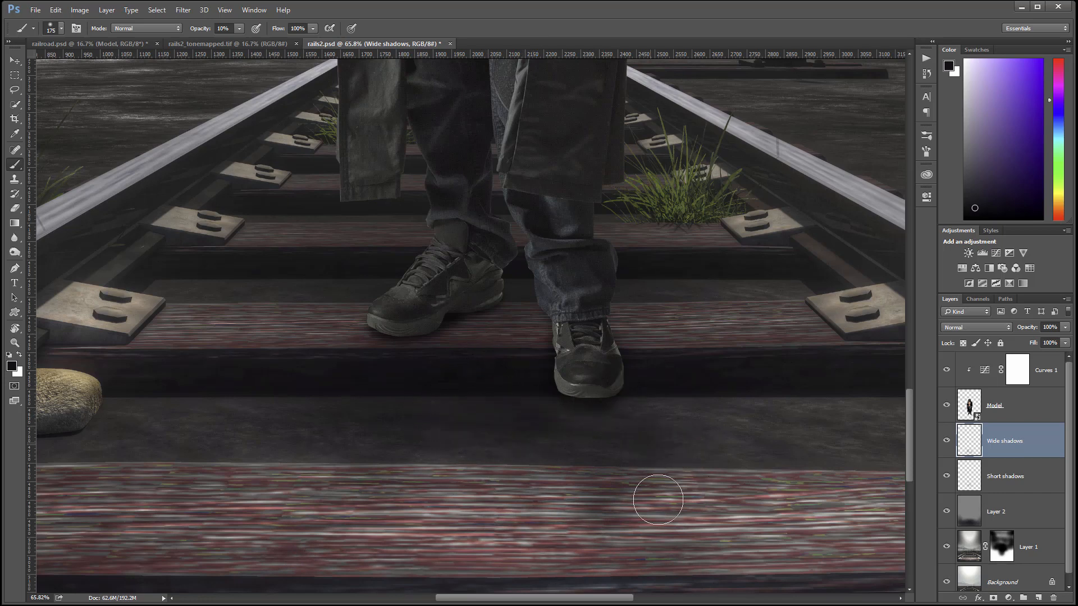
{"action": "mouse_move", "coordinate": [391, 472]}
{"action": "left_mouse_down"}
{"action": "mouse_move", "coordinate": [357, 557]}
{"action": "mouse_move", "coordinate": [317, 558]}
{"action": "mouse_move", "coordinate": [365, 472]}
{"action": "mouse_move", "coordinate": [296, 495]}
{"action": "mouse_move", "coordinate": [597, 504]}
{"action": "mouse_move", "coordinate": [575, 495]}
{"action": "mouse_move", "coordinate": [543, 532]}
{"action": "mouse_move", "coordinate": [632, 479]}
{"action": "mouse_move", "coordinate": [705, 563]}
{"action": "left_mouse_up"}
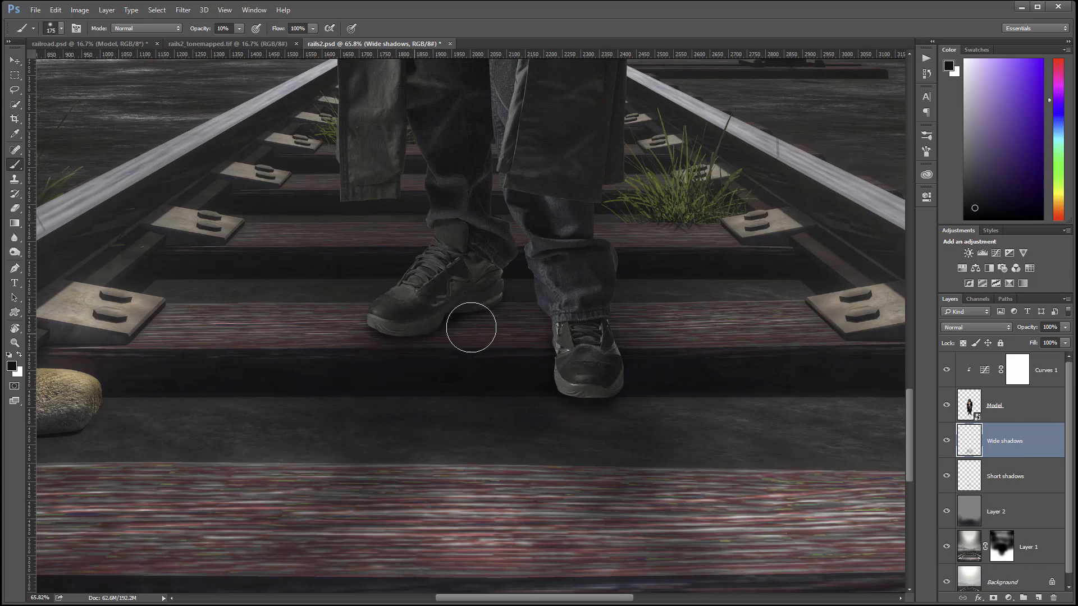
{"action": "left_click_drag", "start_coordinate": [373, 330], "coordinate": [429, 280]}
{"action": "left_click", "coordinate": [1042, 406]}
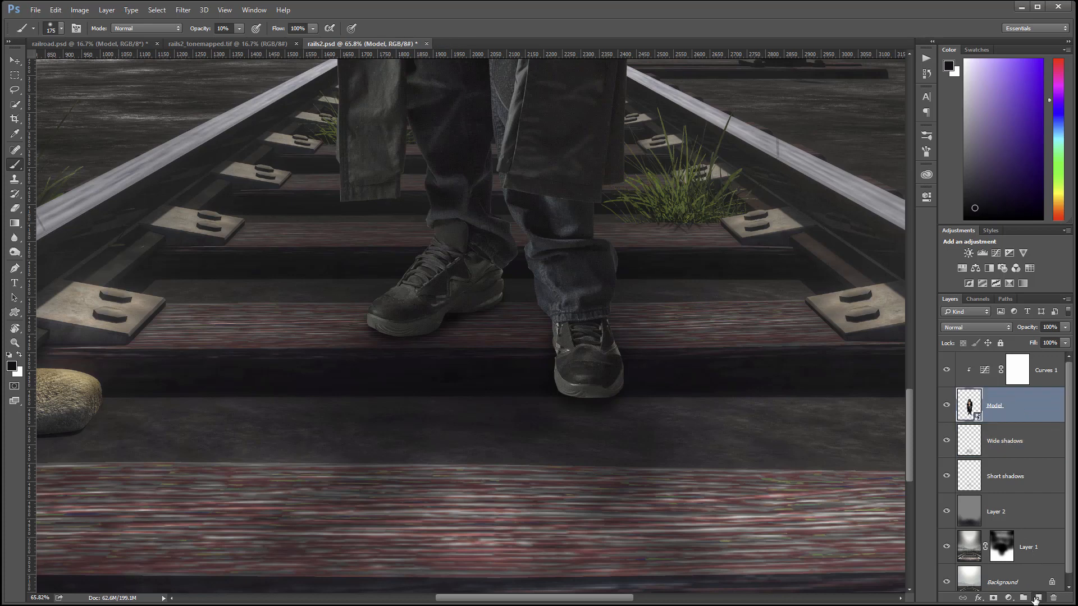
Add a layer named 'Rend shadows' above Model and sample a dark colour from the image.
{"action": "left_click", "coordinate": [1034, 598]}
{"action": "double_click", "coordinate": [1012, 410]}
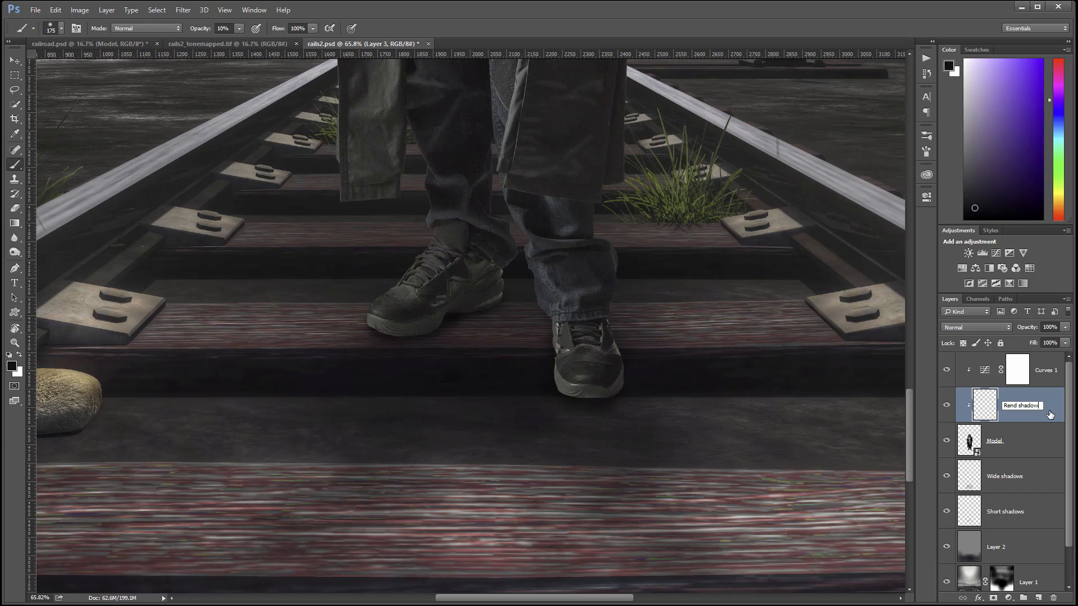
{"action": "key", "text": "Return"}
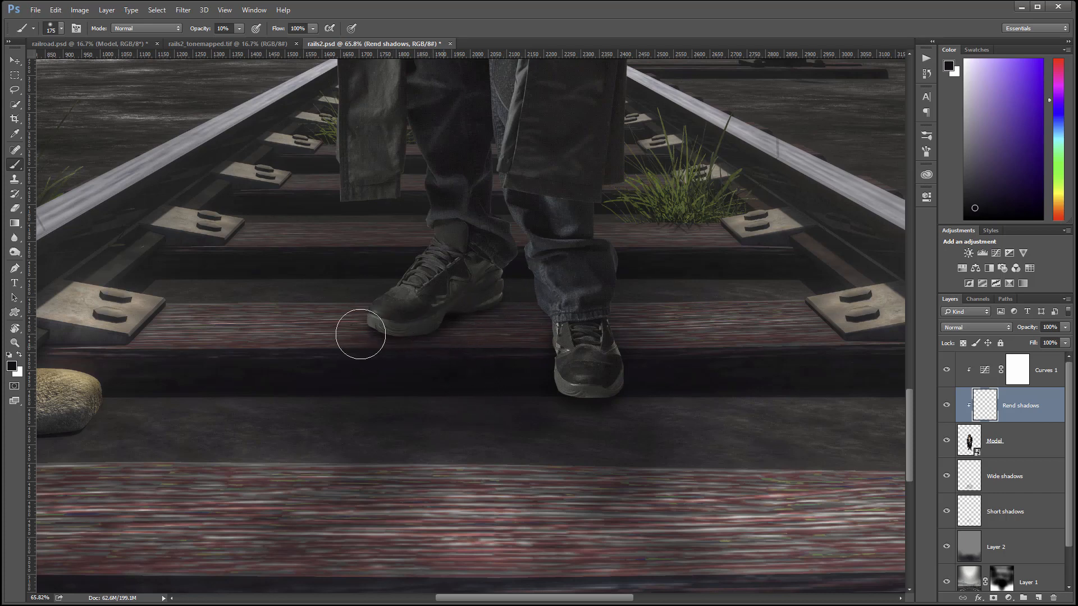
{"action": "left_click", "coordinate": [305, 387], "text": "alt"}
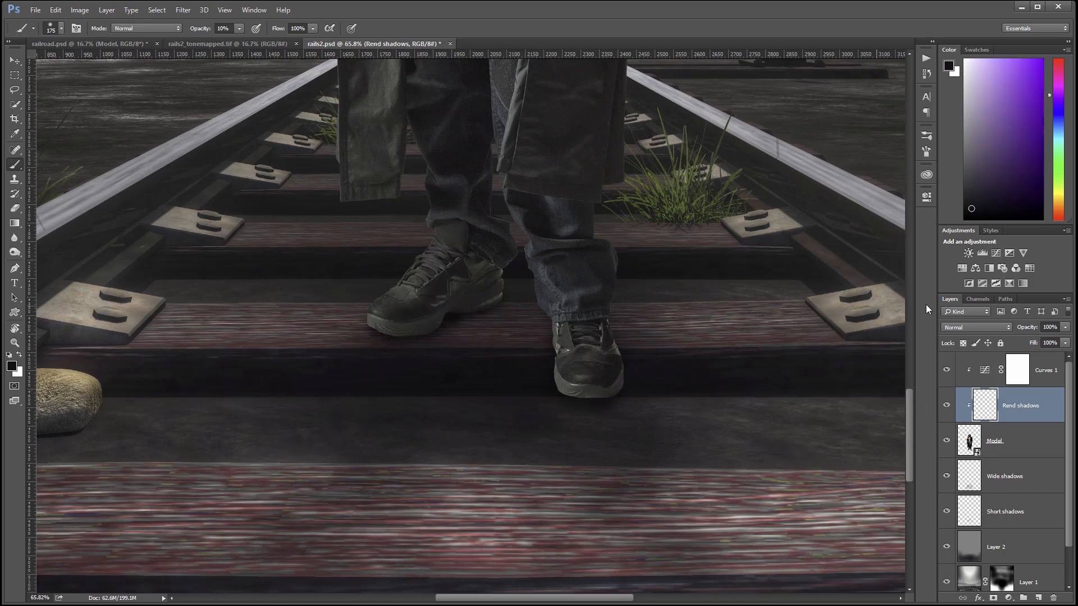
Set Rend shadows to Multiply and darken both shoes' toes and soles, resampling a reddish colour.
{"action": "left_click", "coordinate": [982, 327]}
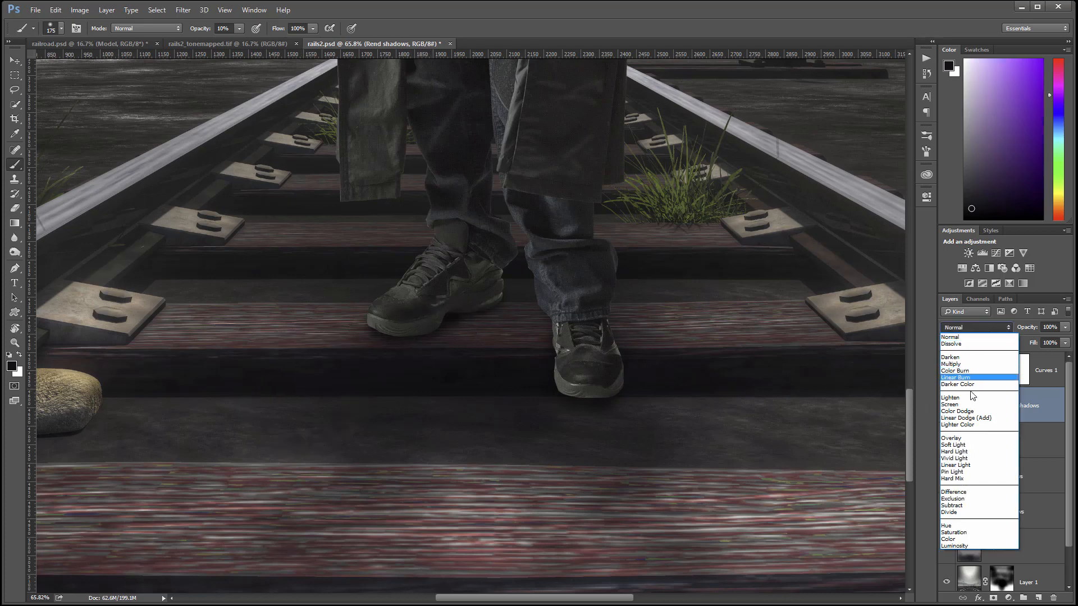
{"action": "left_click", "coordinate": [971, 363]}
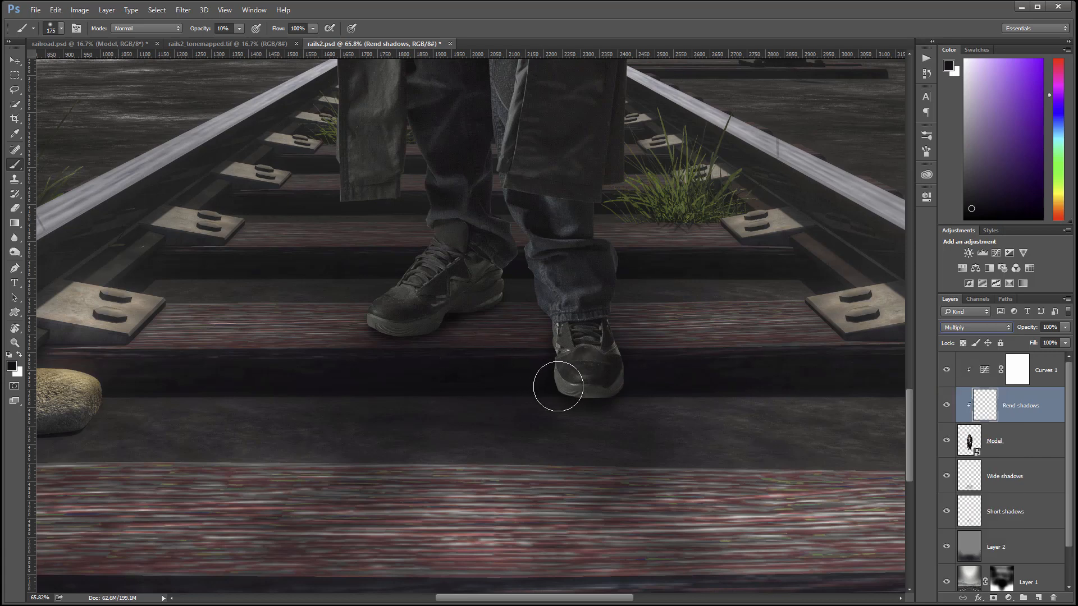
{"action": "mouse_move", "coordinate": [594, 389]}
{"action": "left_mouse_down"}
{"action": "mouse_move", "coordinate": [616, 385]}
{"action": "mouse_move", "coordinate": [624, 368]}
{"action": "mouse_move", "coordinate": [568, 378]}
{"action": "mouse_move", "coordinate": [567, 390]}
{"action": "mouse_move", "coordinate": [613, 385]}
{"action": "mouse_move", "coordinate": [609, 356]}
{"action": "mouse_move", "coordinate": [560, 327]}
{"action": "mouse_move", "coordinate": [567, 361]}
{"action": "mouse_move", "coordinate": [548, 346]}
{"action": "left_mouse_up"}
{"action": "left_click_drag", "start_coordinate": [459, 300], "coordinate": [479, 317]}
{"action": "key", "text": "bracketleft"}
{"action": "key", "text": "bracketleft"}
{"action": "key", "text": "bracketleft"}
{"action": "key", "text": "bracketleft"}
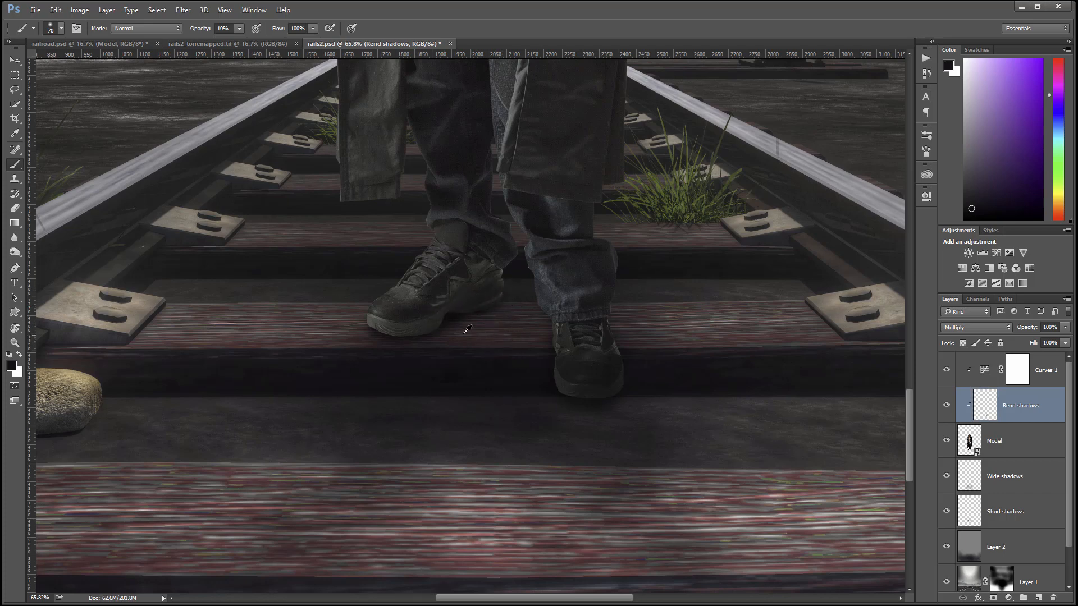
{"action": "left_click", "coordinate": [438, 343], "text": "alt"}
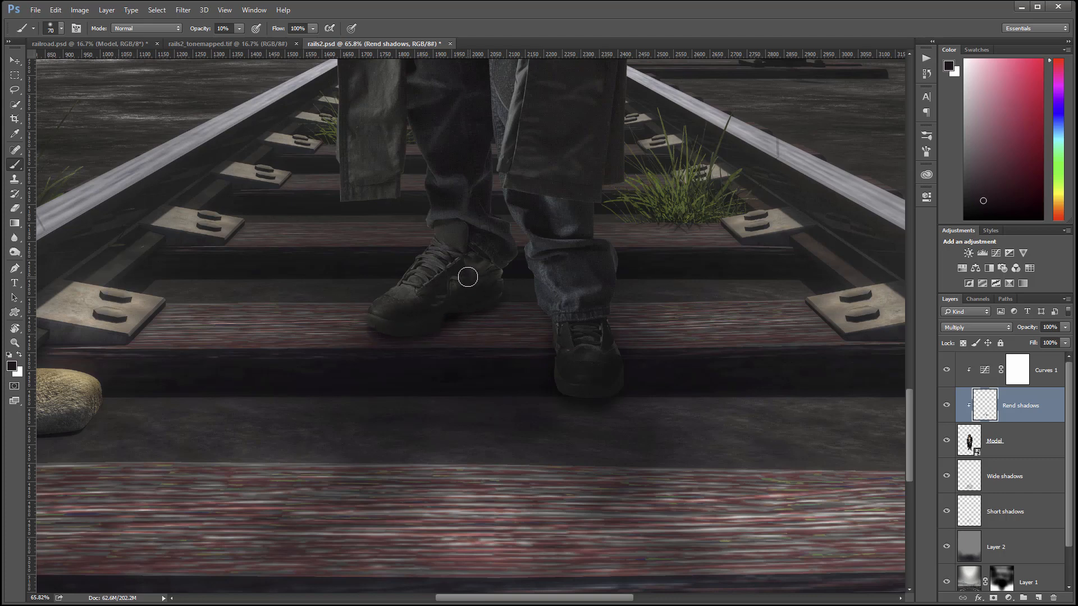
{"action": "key", "text": "bracketright"}
{"action": "key", "text": "bracketright"}
{"action": "key", "text": "bracketright"}
{"action": "key", "text": "bracketright"}
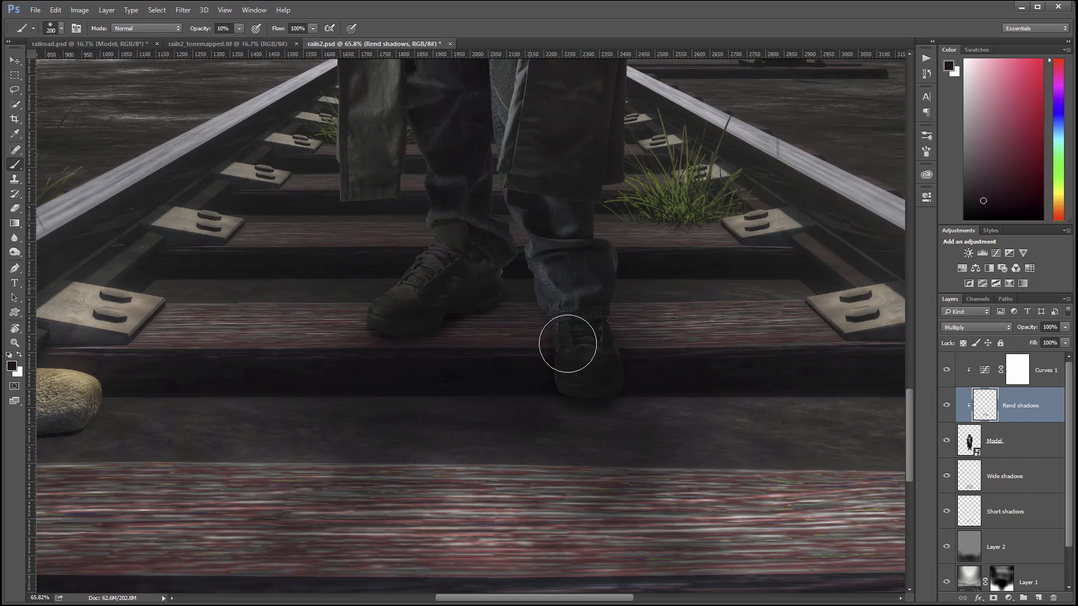
Switch to the Move tool and select the Model layer.
{"action": "scroll", "coordinate": [516, 319], "scroll_direction": "down", "scroll_amount": 1}
{"action": "scroll", "coordinate": [518, 318], "scroll_direction": "down", "scroll_amount": 5}
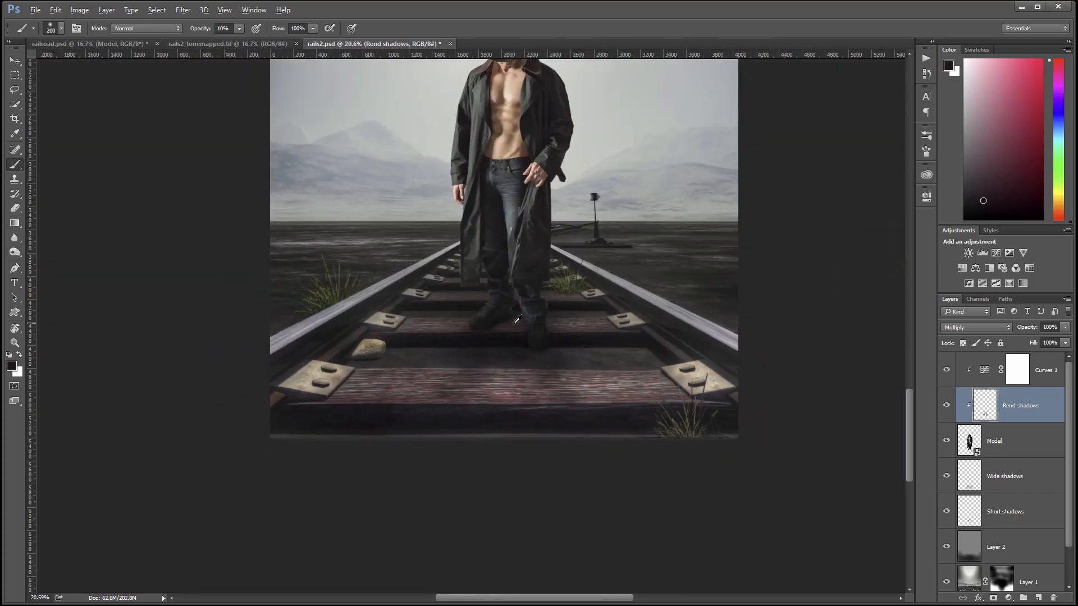
{"action": "scroll", "coordinate": [543, 268], "scroll_direction": "down", "scroll_amount": 1}
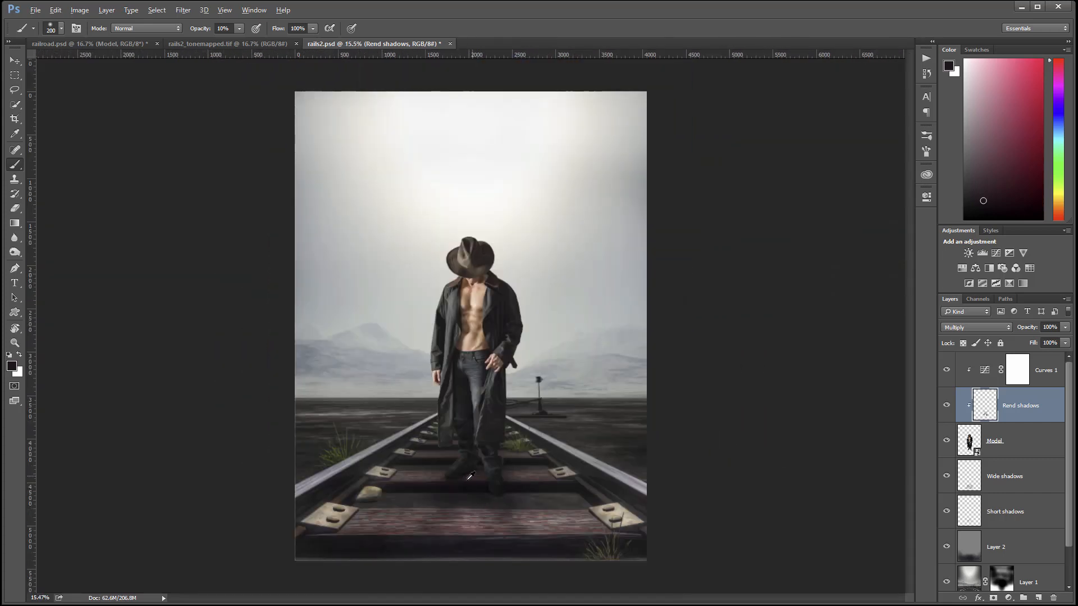
{"action": "scroll", "coordinate": [474, 487], "scroll_direction": "up", "scroll_amount": 6}
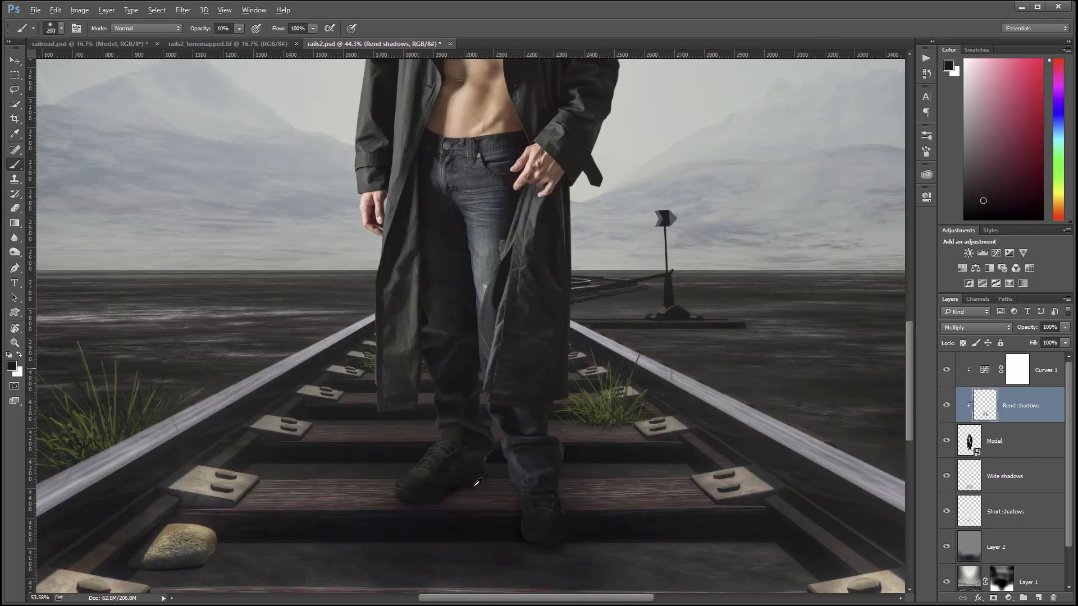
{"action": "scroll", "coordinate": [517, 459], "scroll_direction": "up", "scroll_amount": 4}
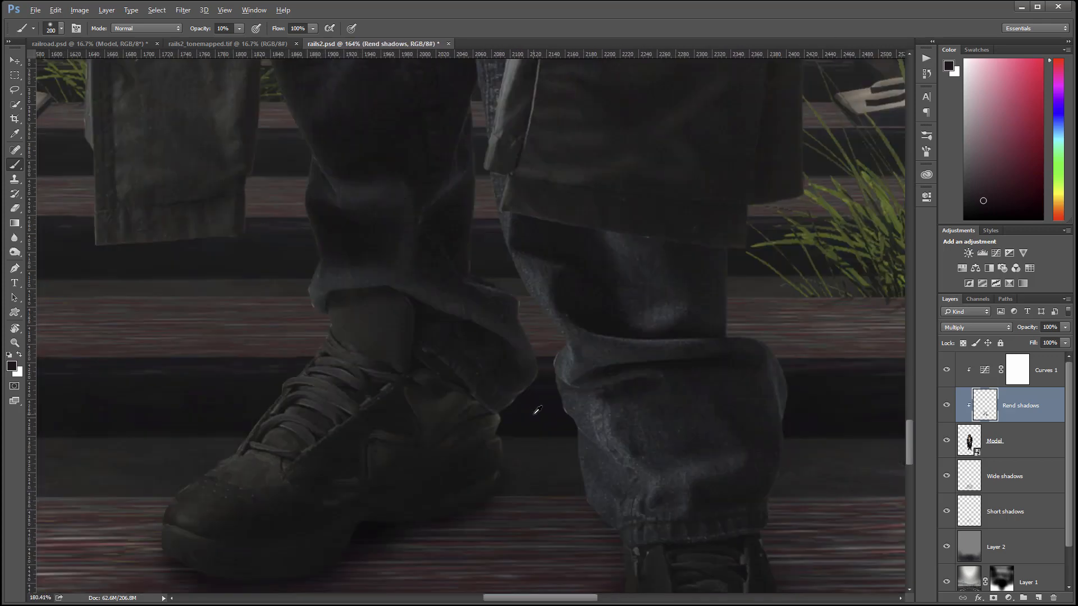
{"action": "scroll", "coordinate": [537, 411], "scroll_direction": "up", "scroll_amount": 2}
{"action": "scroll", "coordinate": [548, 377], "scroll_direction": "up", "scroll_amount": 1}
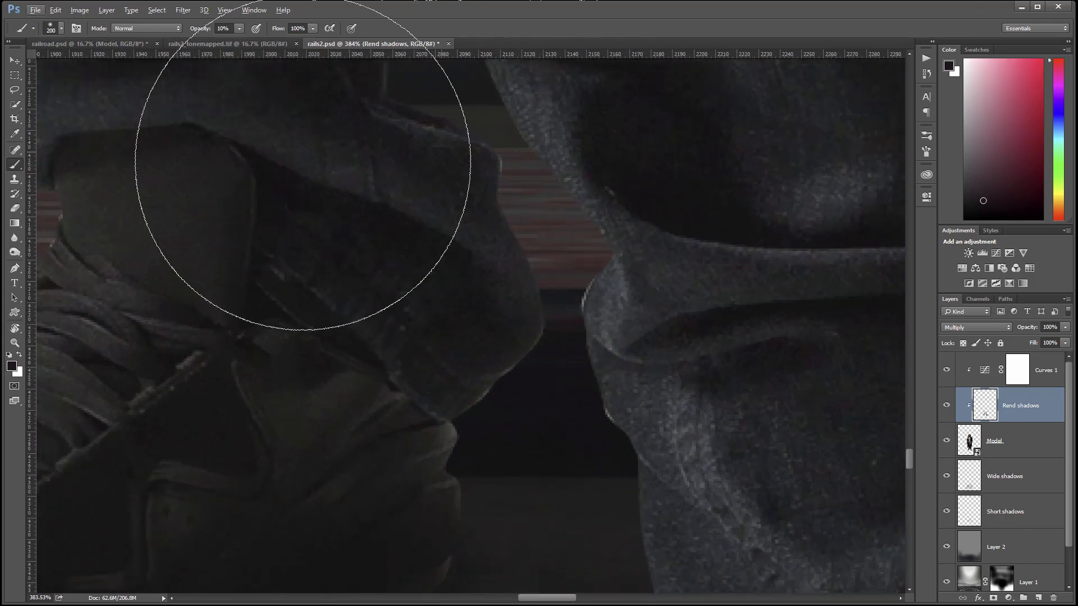
{"action": "left_click", "coordinate": [13, 61]}
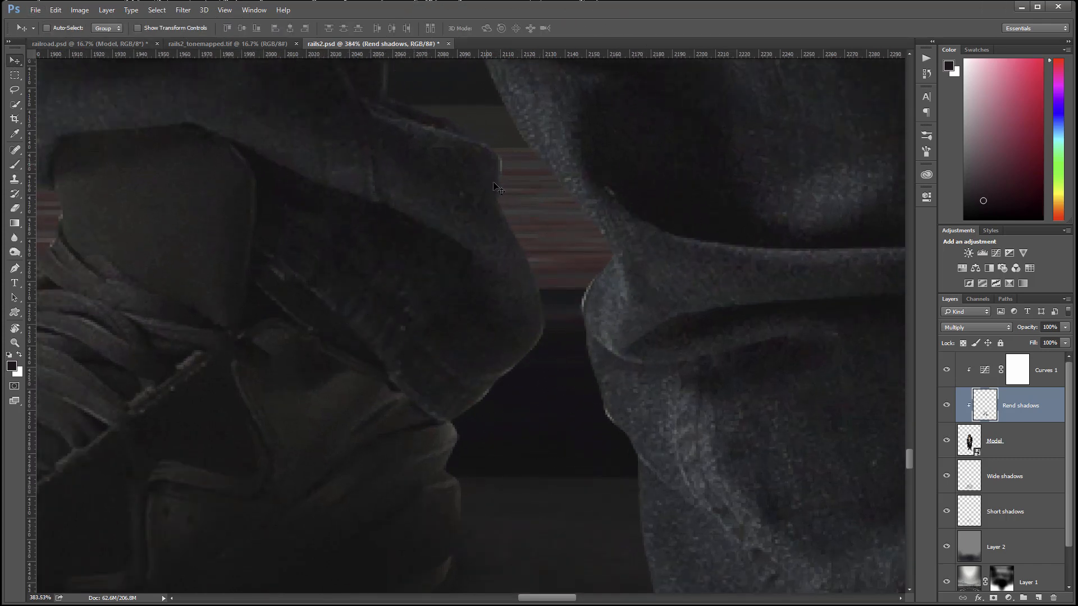
{"action": "left_click", "coordinate": [1029, 446]}
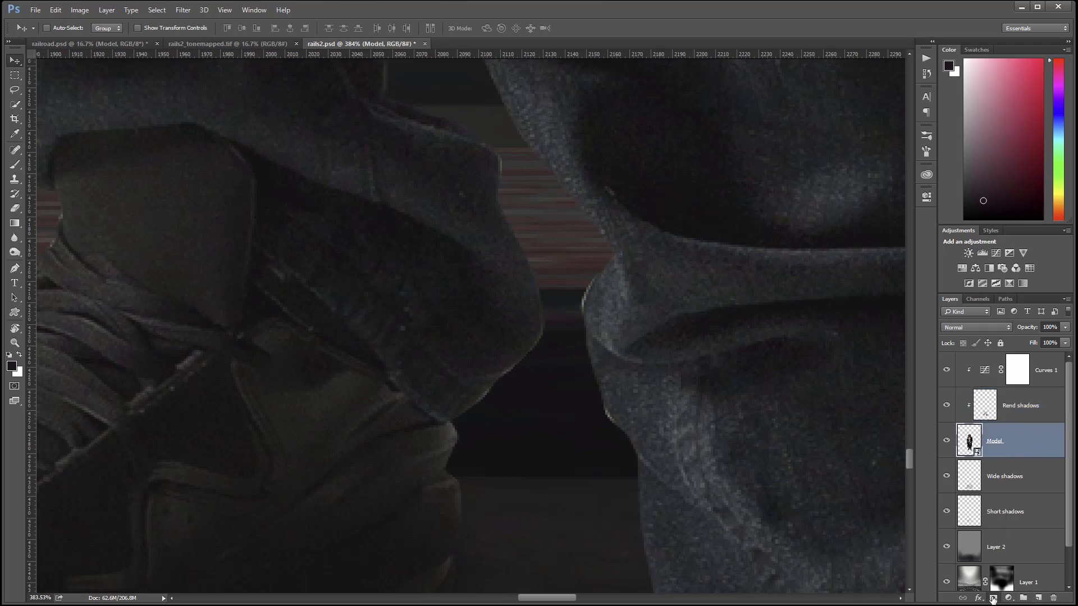
Add a white layer mask to Model and set black as the brush colour.
{"action": "left_click", "coordinate": [993, 598]}
{"action": "left_click", "coordinate": [15, 165]}
{"action": "key", "text": "x"}
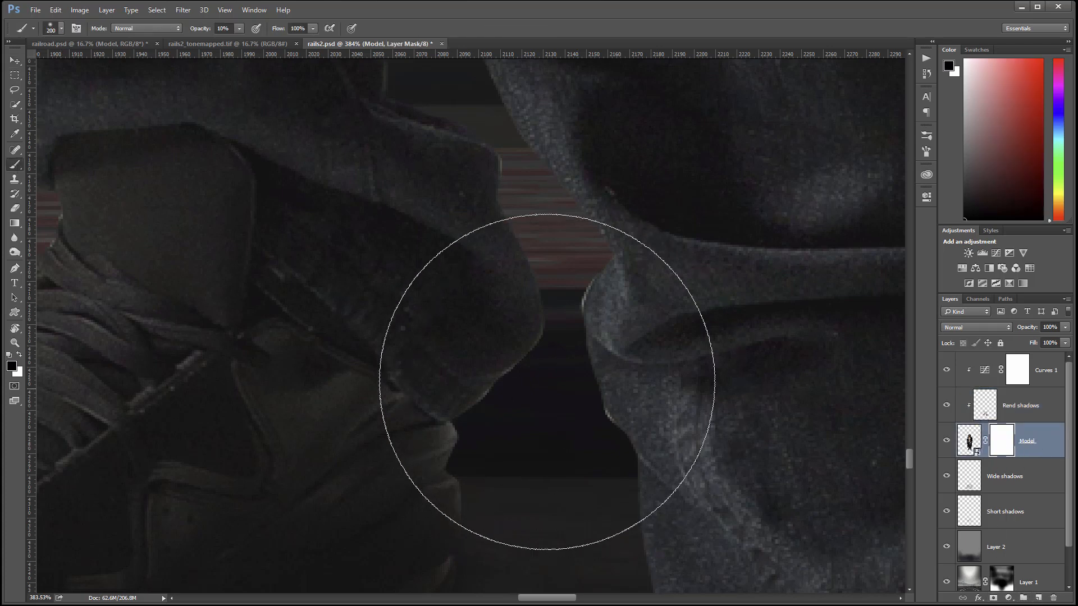
{"action": "key", "text": "x"}
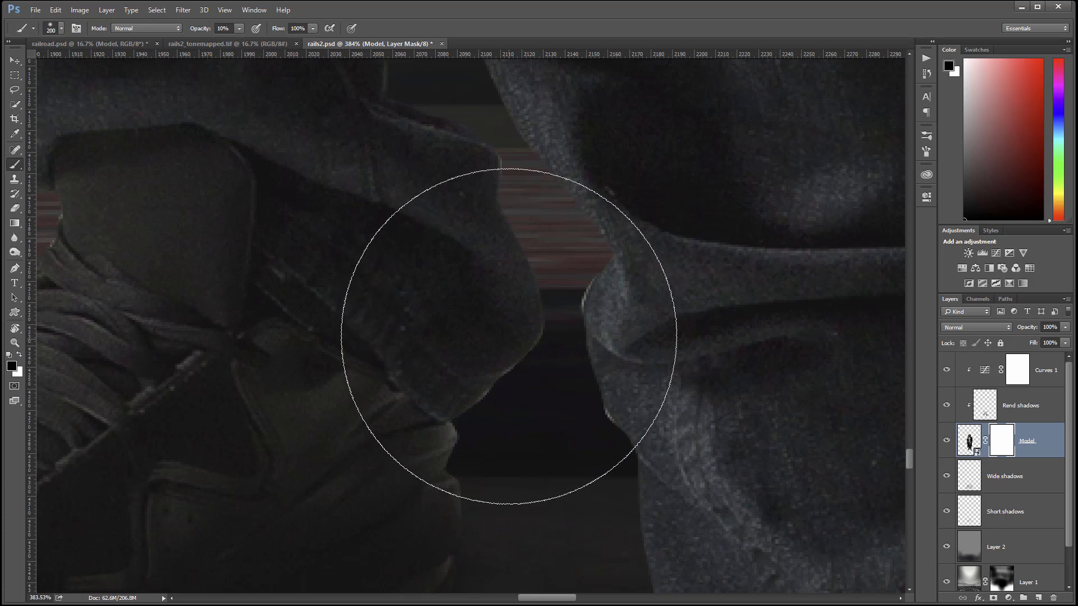
{"action": "key", "text": "x"}
{"action": "key", "text": "x"}
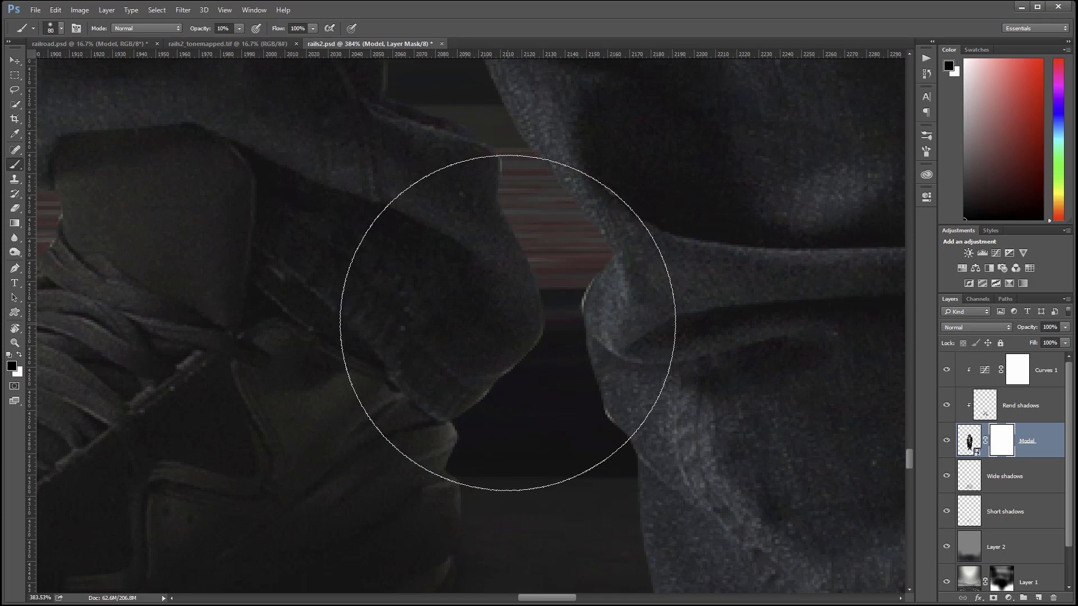
Resize the brush to 25 and inspect the coat edges and the striped floor below.
{"action": "key", "text": "bracketleft"}
{"action": "key", "text": "bracketleft"}
{"action": "key", "text": "bracketleft"}
{"action": "key", "text": "bracketleft"}
{"action": "key", "text": "bracketleft"}
{"action": "key", "text": "bracketleft"}
{"action": "key", "text": "bracketleft"}
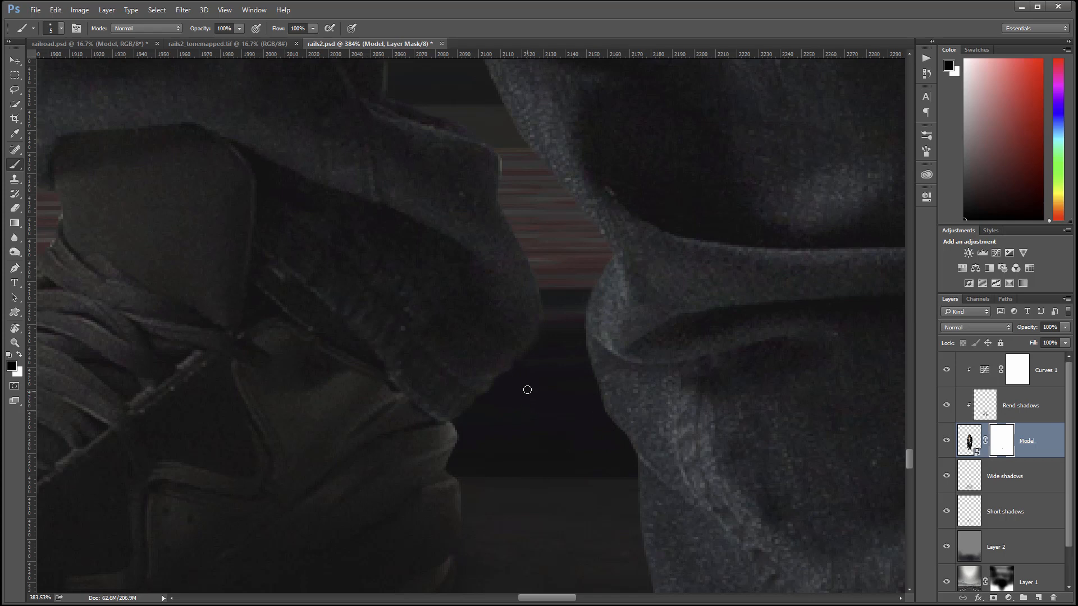
{"action": "key", "text": "bracketright"}
{"action": "key", "text": "bracketright"}
{"action": "key", "text": "bracketright"}
{"action": "key", "text": "bracketleft"}
{"action": "key", "text": "bracketleft"}
{"action": "left_click_drag", "start_coordinate": [478, 161], "coordinate": [475, 405]}
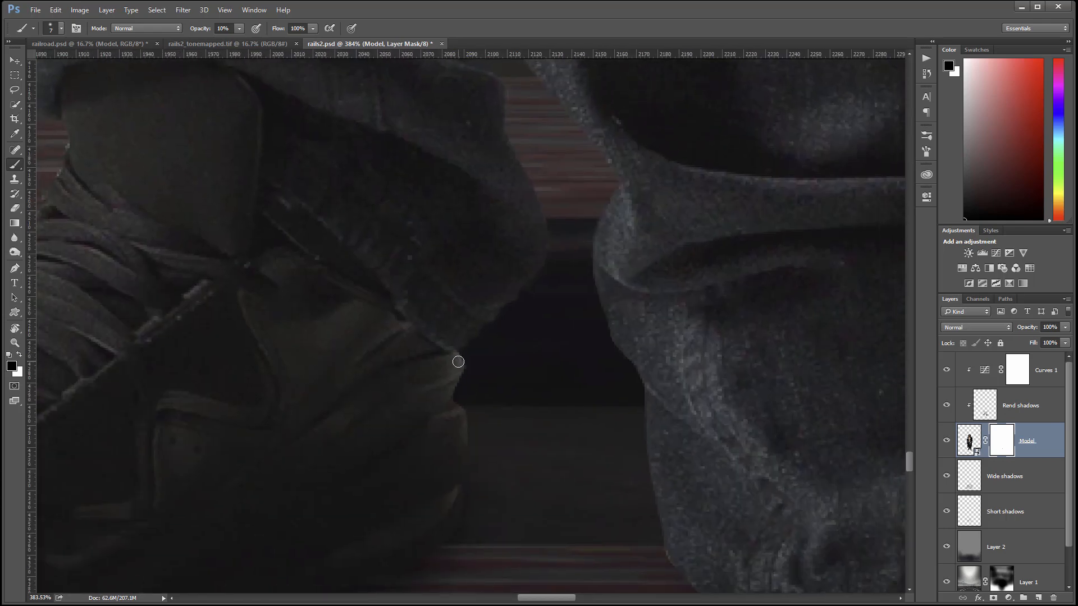
{"action": "key", "text": "bracketright"}
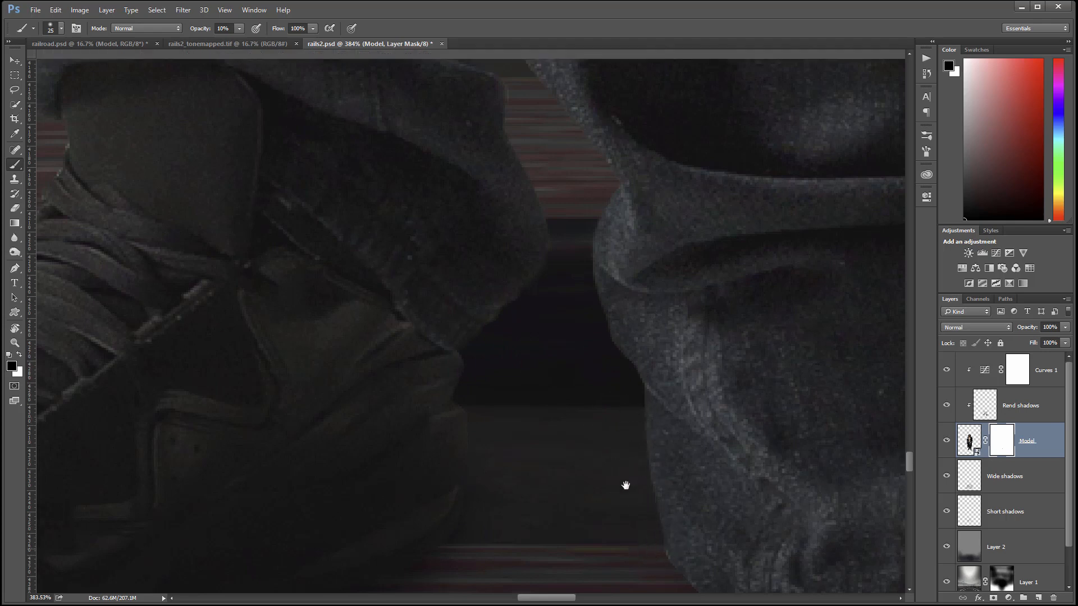
{"action": "left_click_drag", "start_coordinate": [625, 489], "coordinate": [556, 253]}
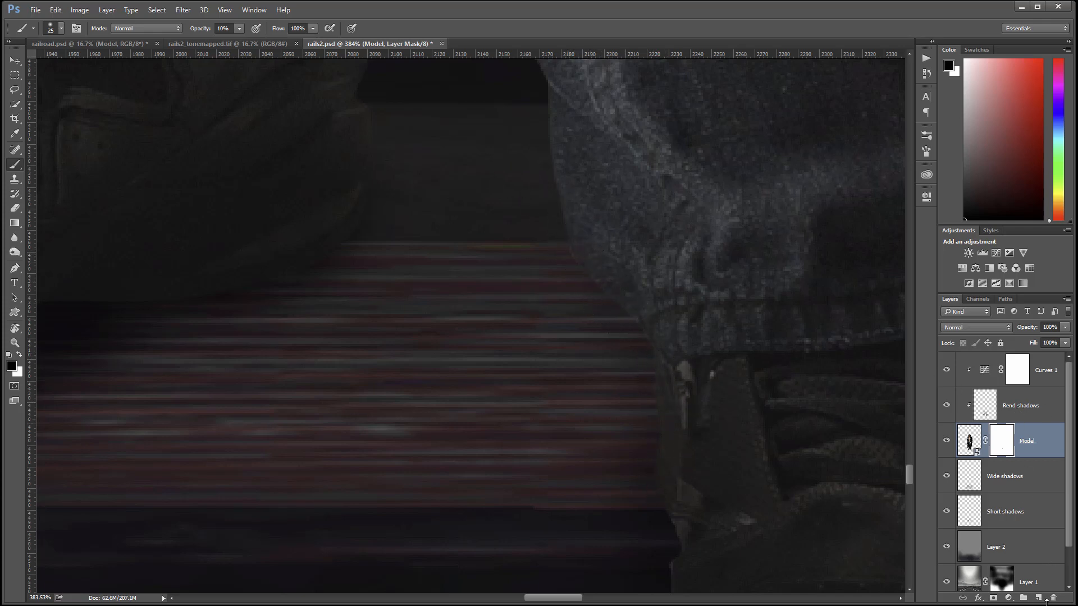
Add a clipped 'db edges' layer, fill it with 50% gray, and set it to Soft Light.
{"action": "left_click", "coordinate": [1038, 598]}
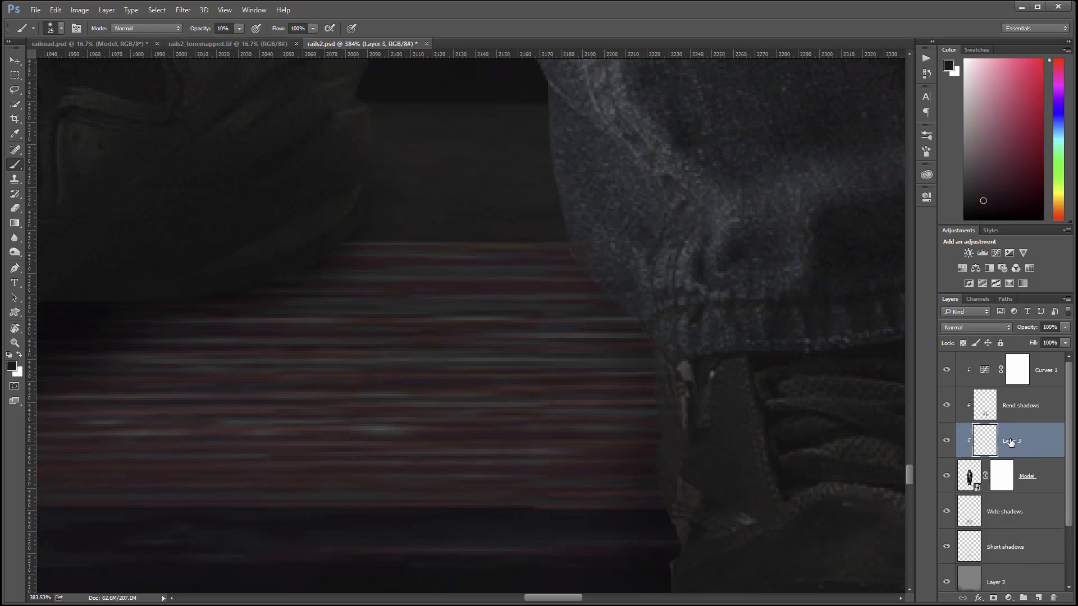
{"action": "double_click", "coordinate": [1013, 441]}
{"action": "key", "text": "Return"}
{"action": "key", "text": "shift+F5"}
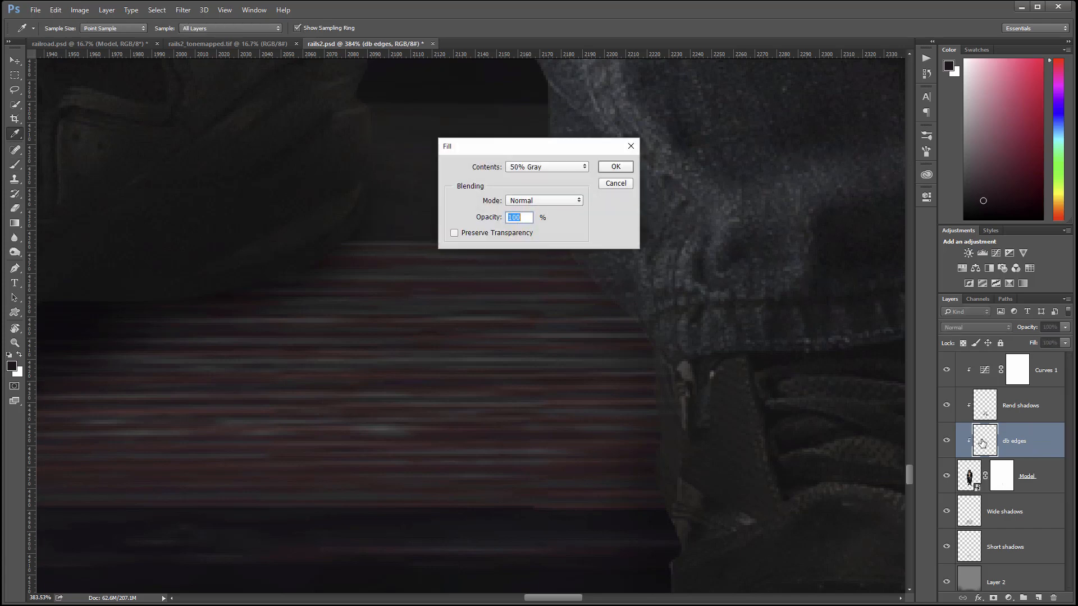
{"action": "key", "text": "Return"}
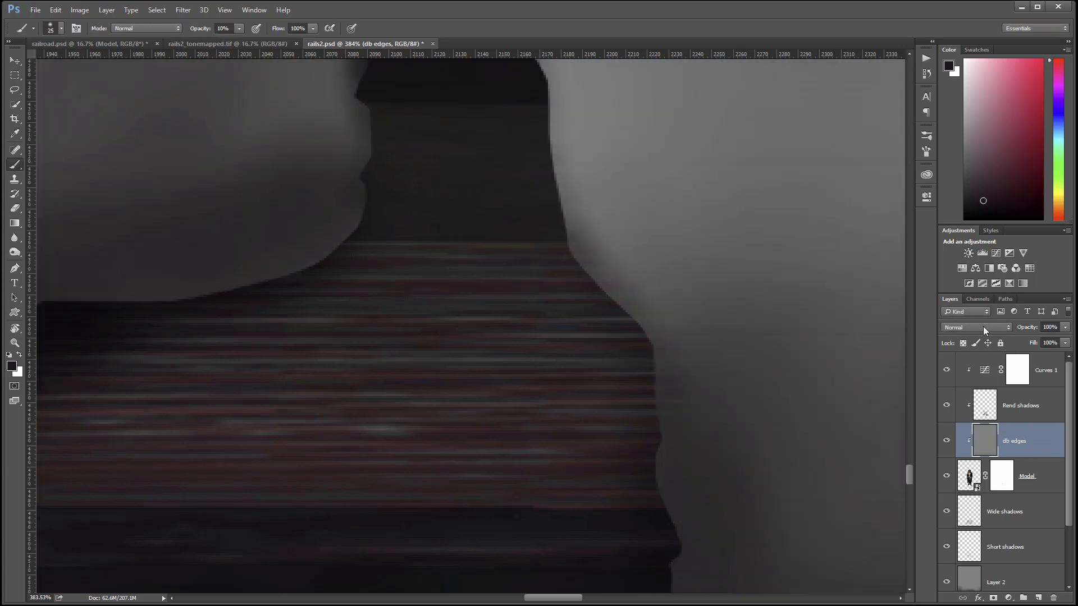
{"action": "left_click", "coordinate": [983, 327]}
{"action": "left_click", "coordinate": [975, 443]}
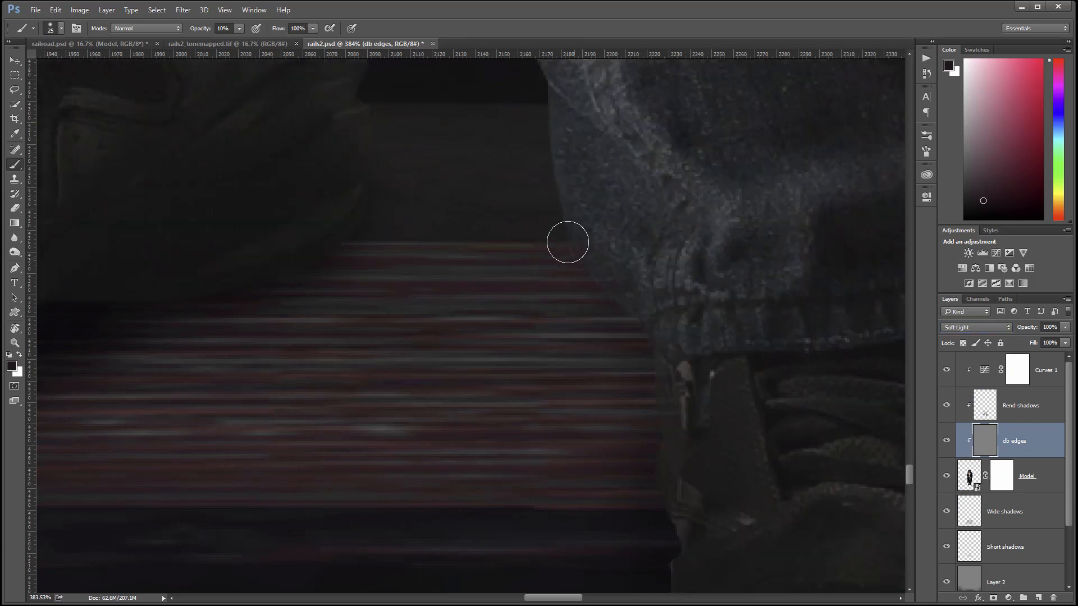
Darken the bright fringes along the jeans, the left leg and the coat's right edge.
{"action": "mouse_move", "coordinate": [568, 242]}
{"action": "left_mouse_down"}
{"action": "mouse_move", "coordinate": [664, 347]}
{"action": "mouse_move", "coordinate": [677, 459]}
{"action": "left_mouse_up"}
{"action": "mouse_move", "coordinate": [371, 166]}
{"action": "left_mouse_down"}
{"action": "mouse_move", "coordinate": [363, 199]}
{"action": "mouse_move", "coordinate": [371, 206]}
{"action": "mouse_move", "coordinate": [368, 117]}
{"action": "mouse_move", "coordinate": [364, 140]}
{"action": "left_mouse_up"}
{"action": "left_click_drag", "start_coordinate": [525, 154], "coordinate": [551, 503]}
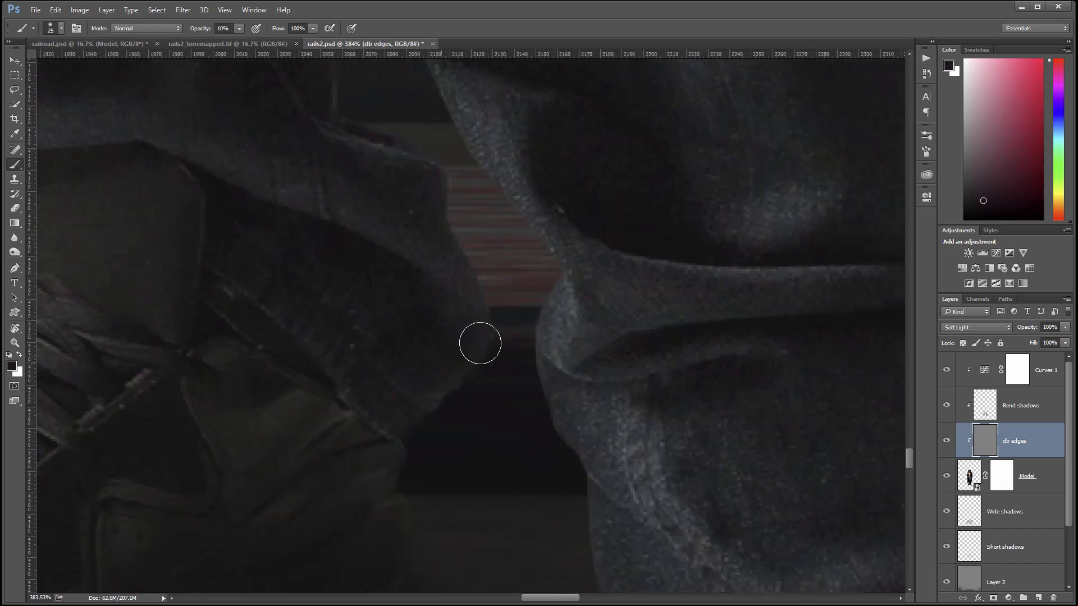
{"action": "left_click_drag", "start_coordinate": [509, 197], "coordinate": [565, 295]}
Dim the bright fringes along the shoe's sole, heel, toe and lace edge.
{"action": "mouse_move", "coordinate": [423, 534]}
{"action": "left_mouse_down"}
{"action": "mouse_move", "coordinate": [649, 174]}
{"action": "mouse_move", "coordinate": [713, 301]}
{"action": "mouse_move", "coordinate": [706, 375]}
{"action": "left_mouse_up"}
{"action": "mouse_move", "coordinate": [161, 238]}
{"action": "left_mouse_down"}
{"action": "mouse_move", "coordinate": [211, 257]}
{"action": "mouse_move", "coordinate": [189, 260]}
{"action": "mouse_move", "coordinate": [225, 297]}
{"action": "mouse_move", "coordinate": [179, 269]}
{"action": "mouse_move", "coordinate": [298, 342]}
{"action": "mouse_move", "coordinate": [220, 312]}
{"action": "mouse_move", "coordinate": [153, 267]}
{"action": "mouse_move", "coordinate": [253, 324]}
{"action": "mouse_move", "coordinate": [377, 358]}
{"action": "mouse_move", "coordinate": [461, 299]}
{"action": "mouse_move", "coordinate": [534, 290]}
{"action": "mouse_move", "coordinate": [548, 314]}
{"action": "mouse_move", "coordinate": [655, 188]}
{"action": "mouse_move", "coordinate": [654, 198]}
{"action": "mouse_move", "coordinate": [753, 199]}
{"action": "left_mouse_up"}
{"action": "left_click_drag", "start_coordinate": [207, 141], "coordinate": [229, 110]}
{"action": "scroll", "coordinate": [331, 466], "scroll_direction": "up", "scroll_amount": 5}
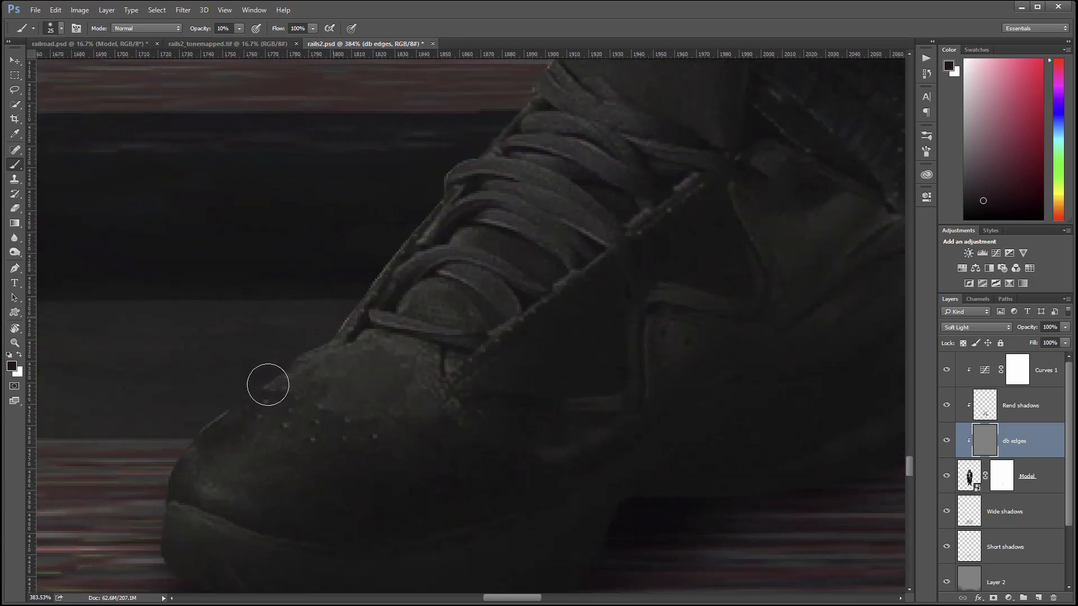
{"action": "mouse_move", "coordinate": [267, 386]}
{"action": "left_mouse_down"}
{"action": "mouse_move", "coordinate": [262, 358]}
{"action": "mouse_move", "coordinate": [210, 395]}
{"action": "mouse_move", "coordinate": [288, 363]}
{"action": "mouse_move", "coordinate": [343, 321]}
{"action": "mouse_move", "coordinate": [401, 257]}
{"action": "mouse_move", "coordinate": [389, 245]}
{"action": "mouse_move", "coordinate": [334, 333]}
{"action": "mouse_move", "coordinate": [511, 145]}
{"action": "left_mouse_up"}
{"action": "left_click_drag", "start_coordinate": [649, 154], "coordinate": [498, 547]}
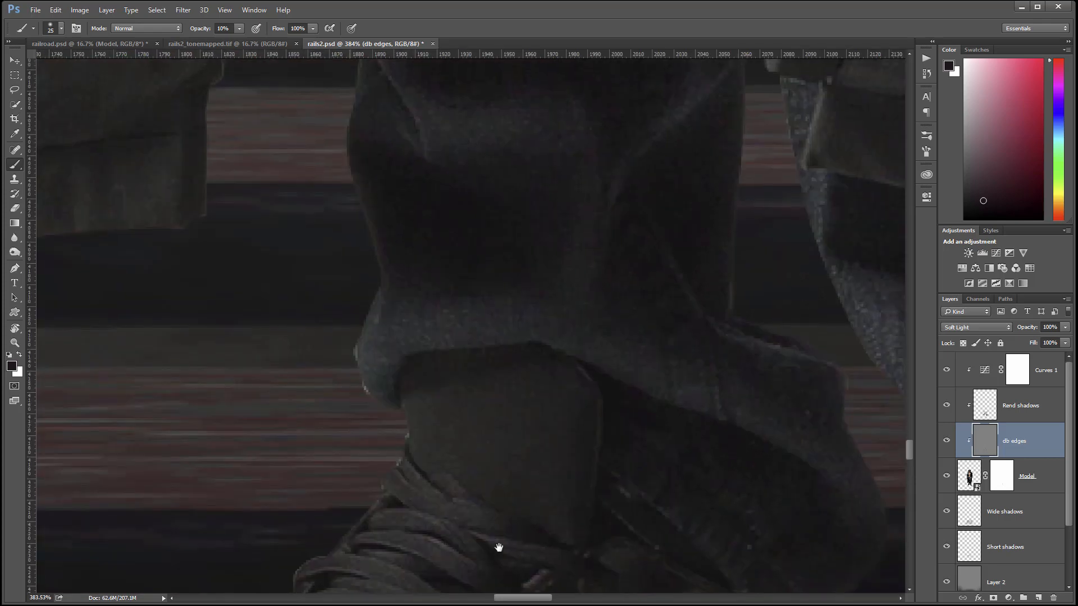
{"action": "left_click", "coordinate": [989, 479]}
With a smaller brush, tidy the Model mask along the trouser leg edge beside the board.
{"action": "key", "text": "bracketleft"}
{"action": "key", "text": "bracketleft"}
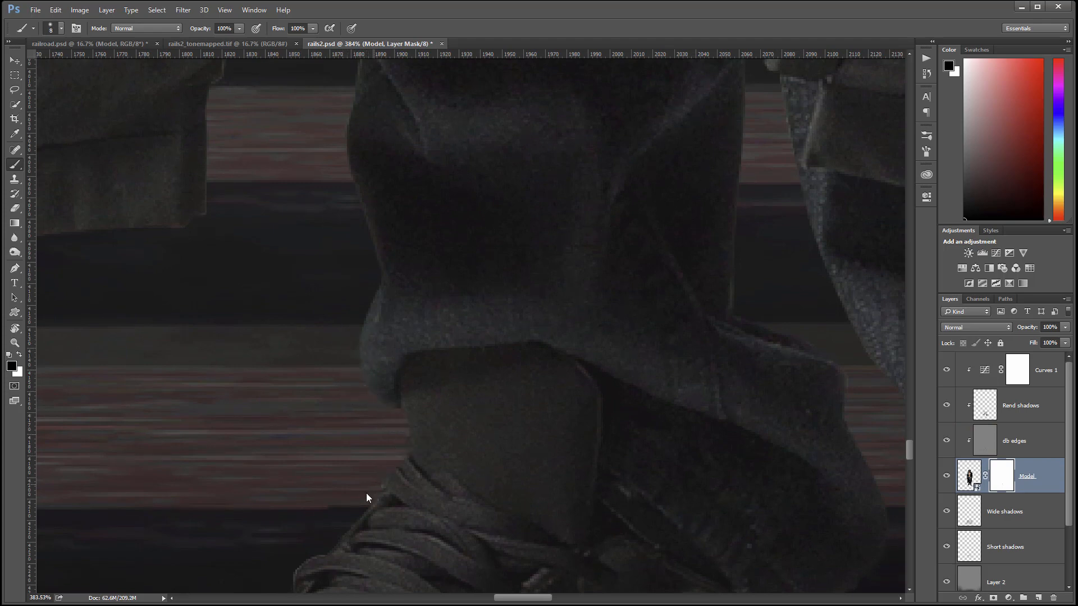
{"action": "left_click_drag", "start_coordinate": [430, 154], "coordinate": [580, 395]}
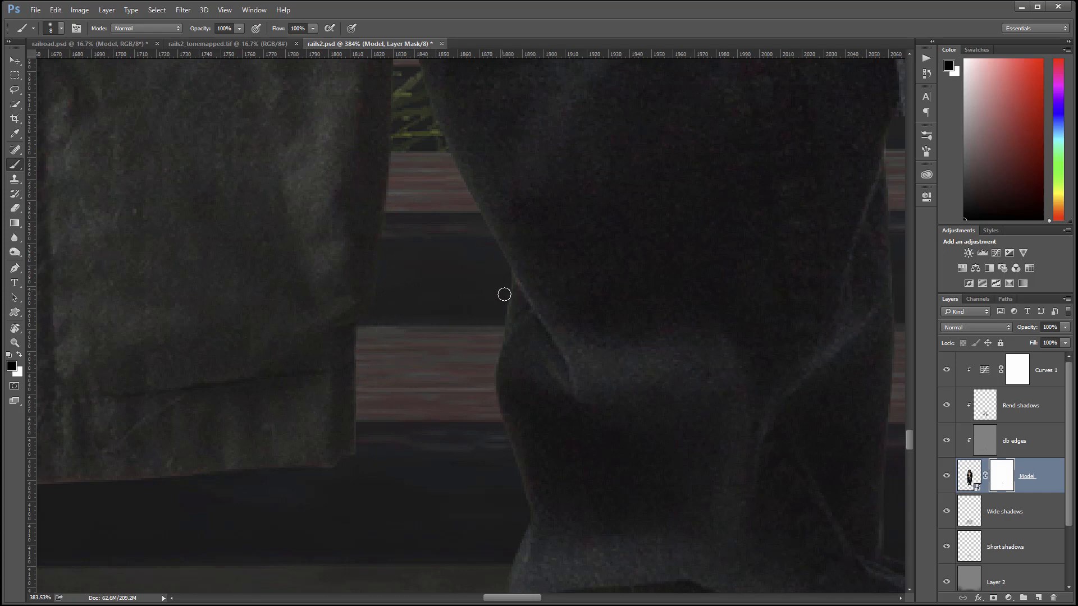
{"action": "left_click_drag", "start_coordinate": [495, 402], "coordinate": [511, 460]}
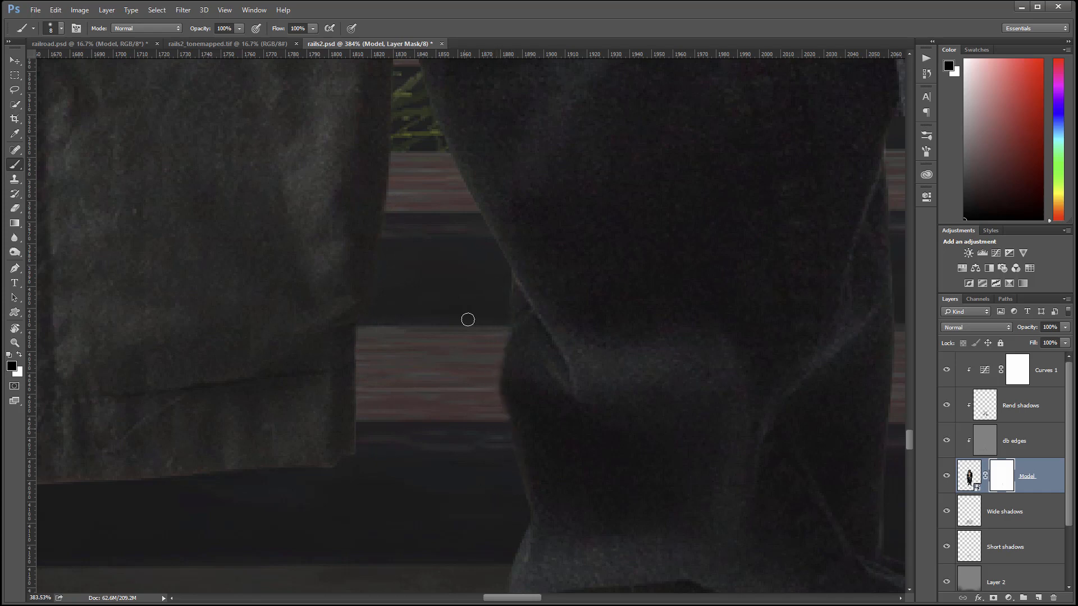
{"action": "left_click_drag", "start_coordinate": [467, 271], "coordinate": [811, 212]}
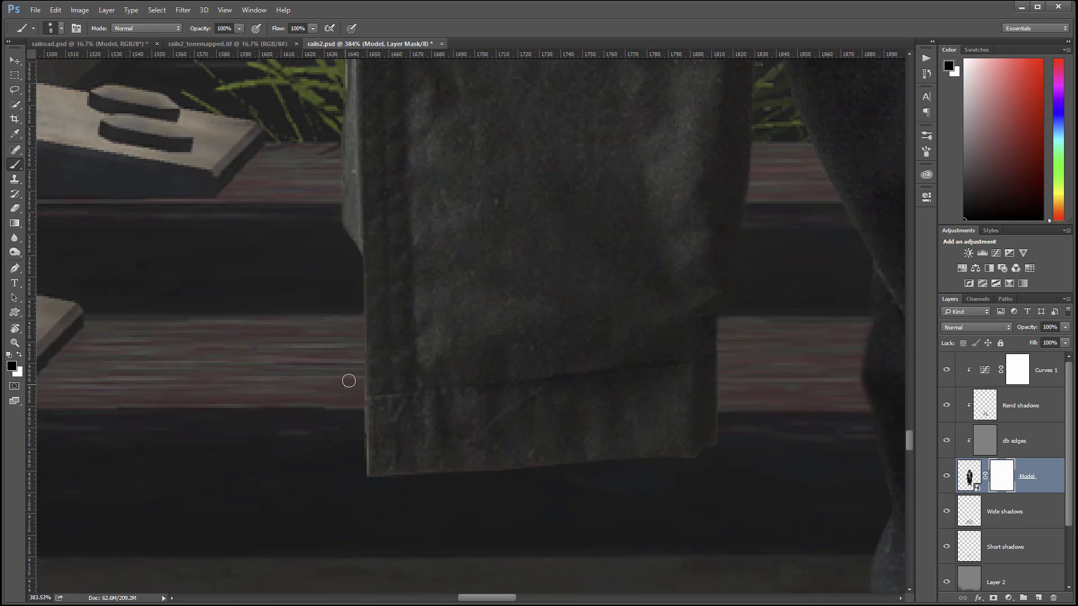
{"action": "left_click_drag", "start_coordinate": [461, 273], "coordinate": [512, 428]}
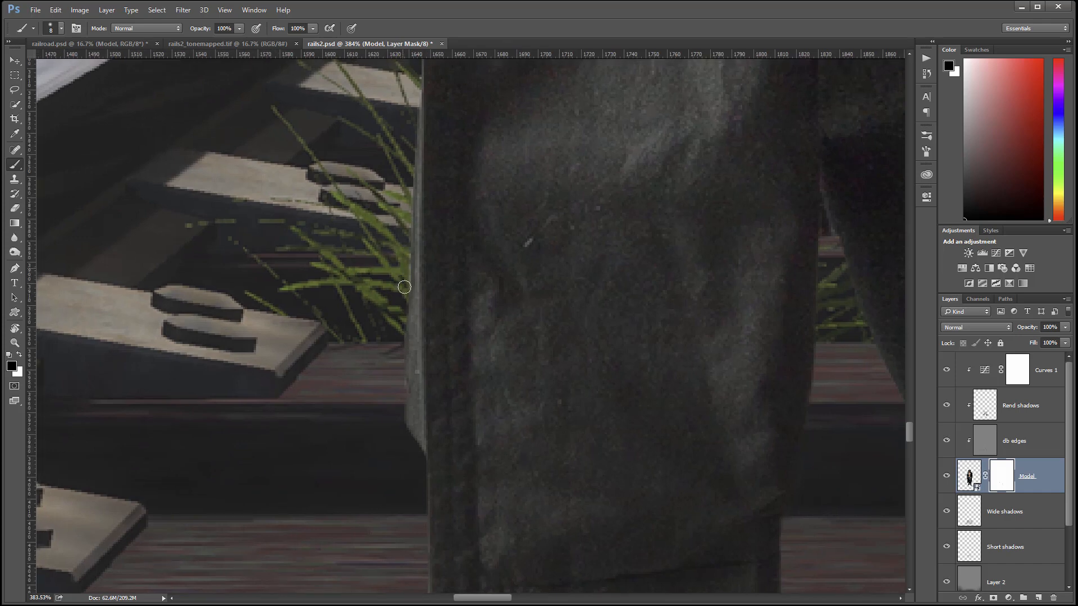
Pan up the coat and down the other leg to check edges through to the other shoe.
{"action": "left_click_drag", "start_coordinate": [590, 160], "coordinate": [574, 433]}
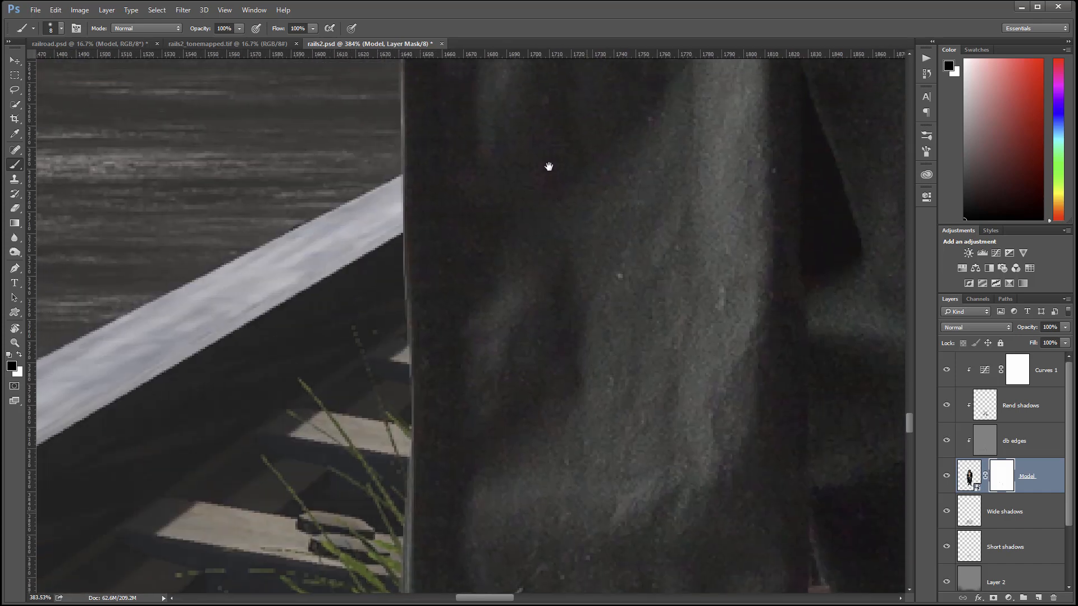
{"action": "left_click_drag", "start_coordinate": [549, 166], "coordinate": [518, 519]}
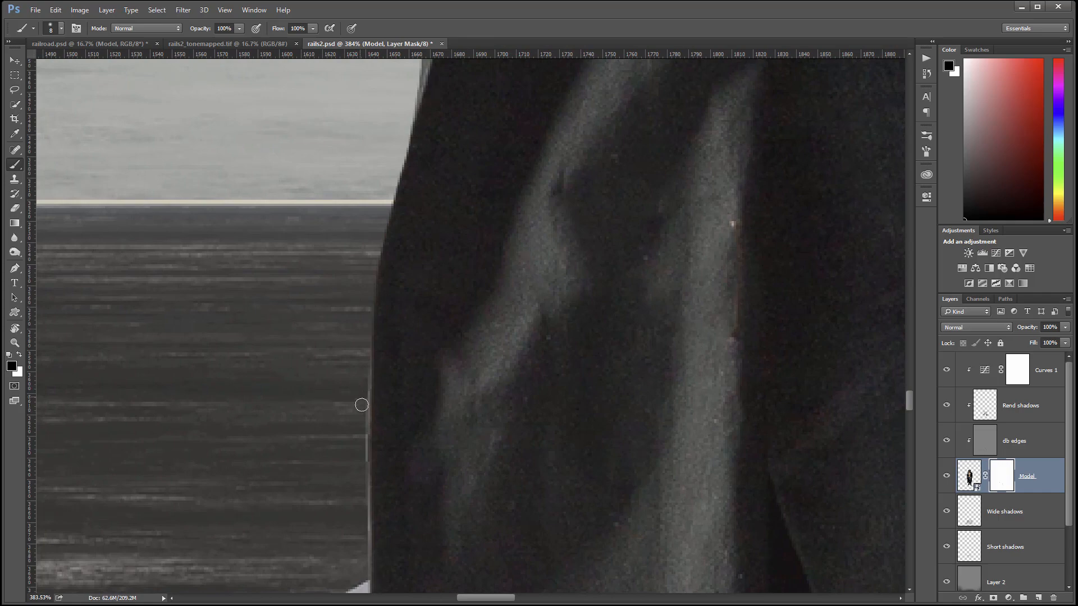
{"action": "left_click_drag", "start_coordinate": [627, 217], "coordinate": [608, 494]}
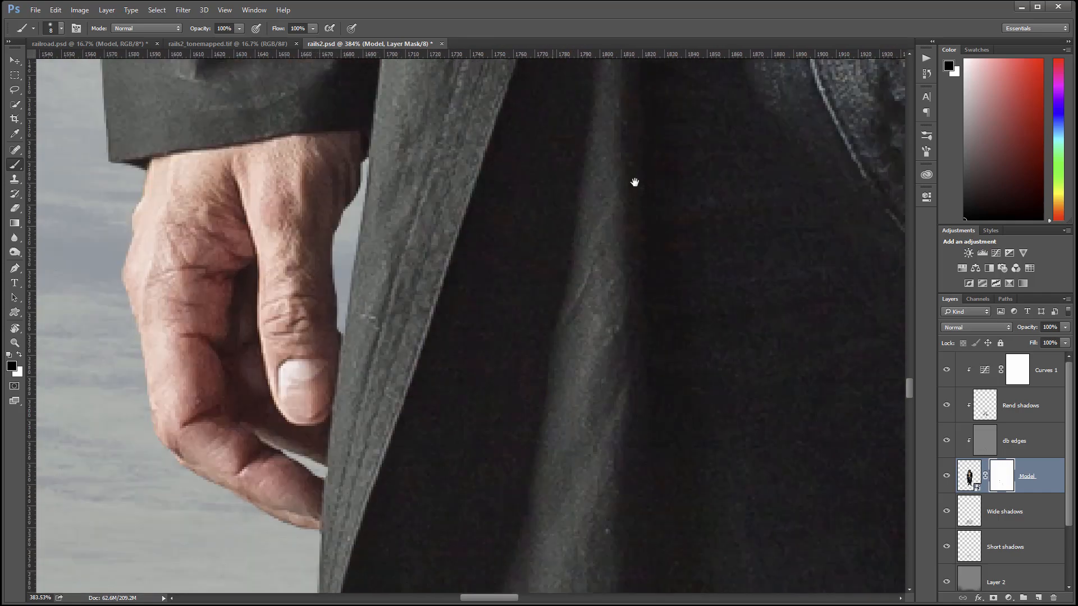
{"action": "left_click_drag", "start_coordinate": [803, 340], "coordinate": [455, 143]}
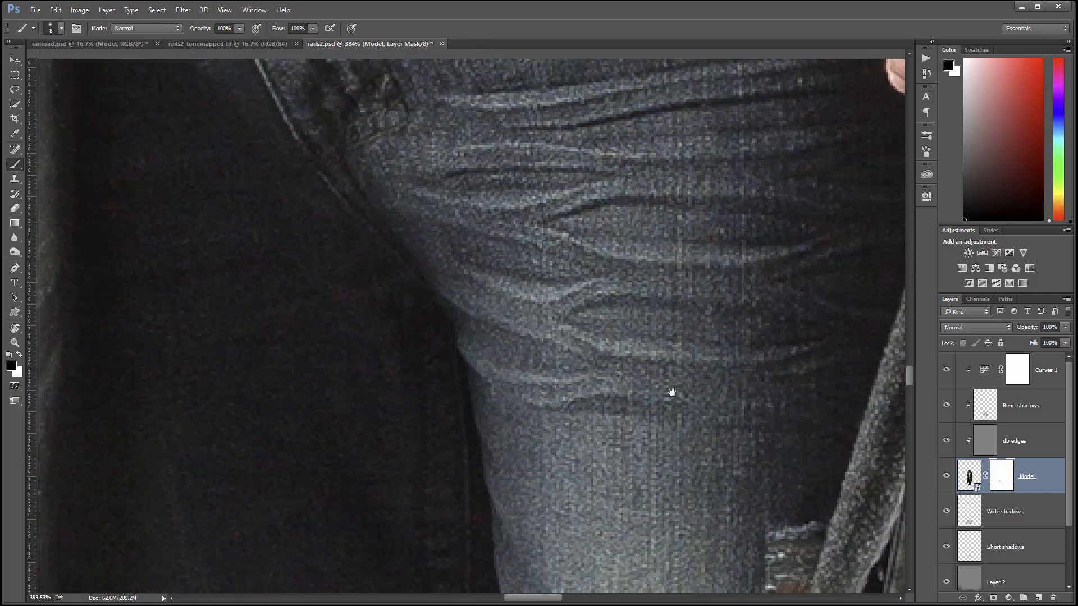
{"action": "left_click_drag", "start_coordinate": [735, 466], "coordinate": [505, 208]}
{"action": "left_click_drag", "start_coordinate": [668, 499], "coordinate": [655, 150]}
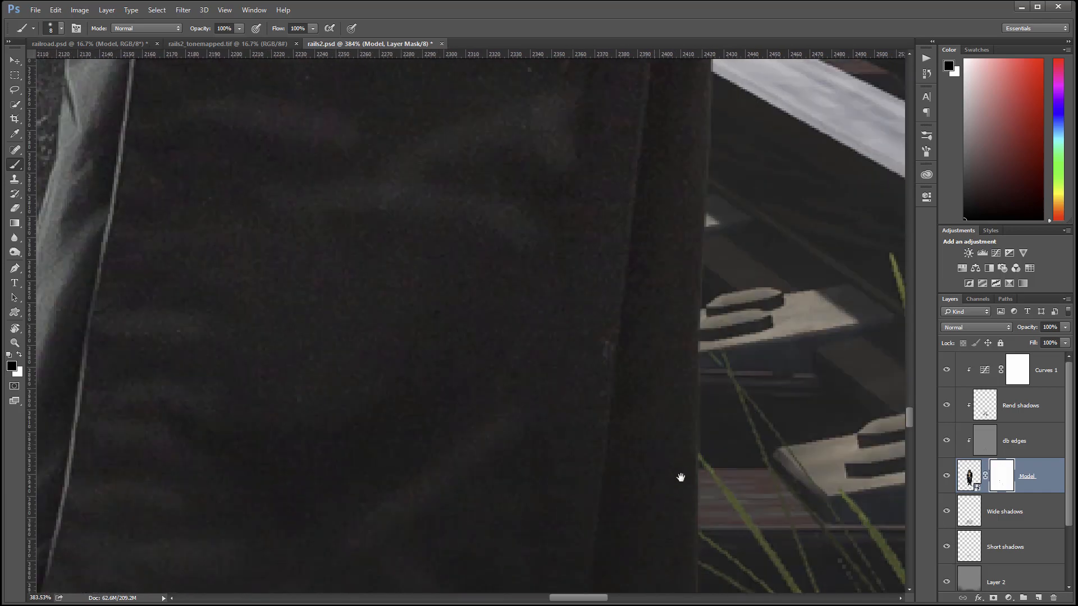
{"action": "left_click_drag", "start_coordinate": [679, 476], "coordinate": [676, 264]}
{"action": "left_click_drag", "start_coordinate": [643, 374], "coordinate": [696, 238]}
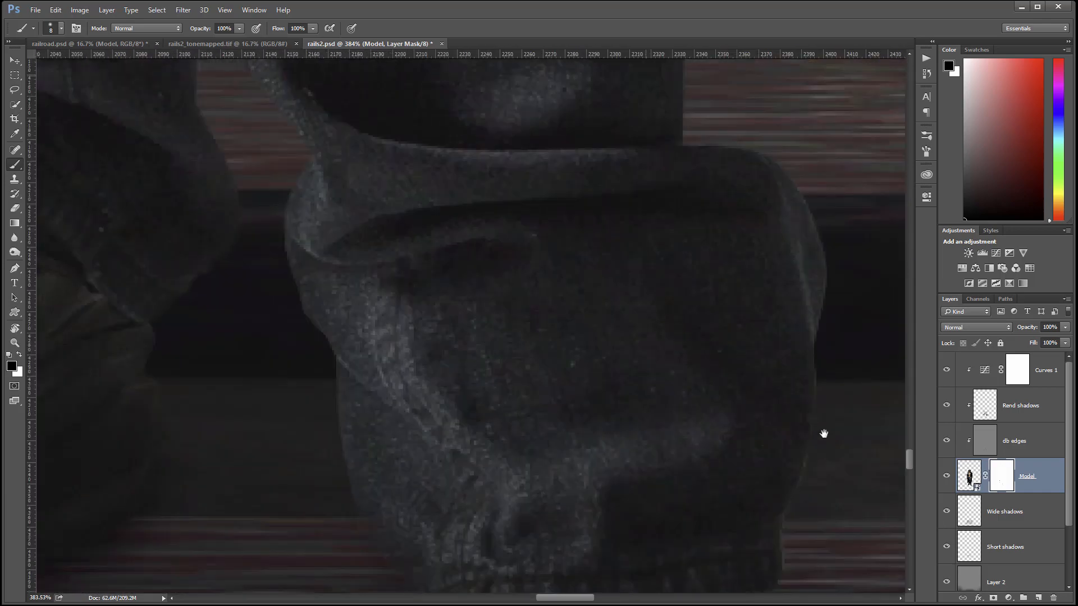
{"action": "left_click_drag", "start_coordinate": [823, 436], "coordinate": [614, 306]}
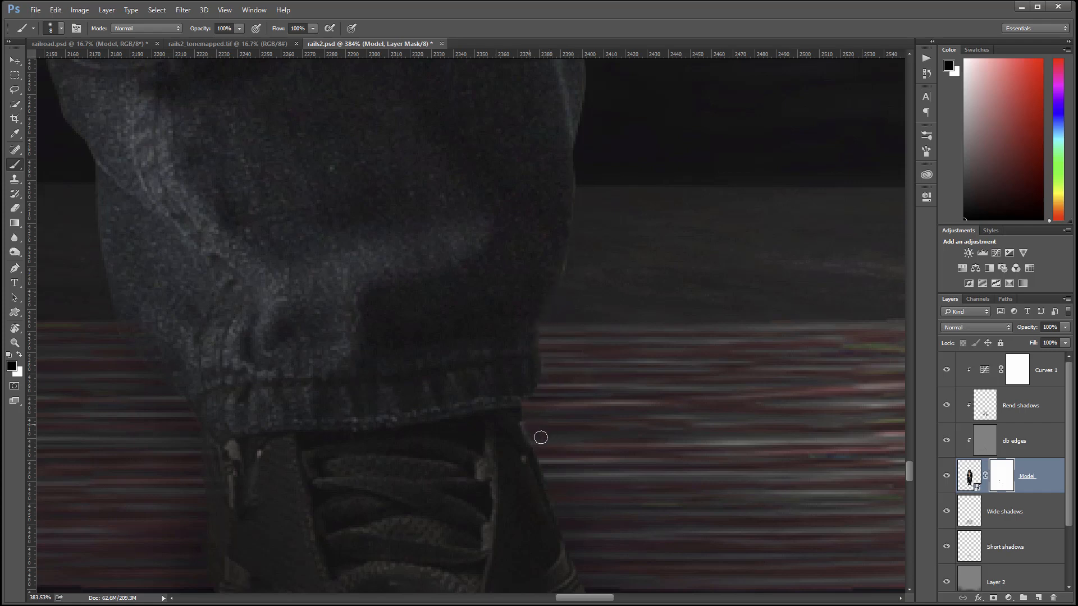
{"action": "left_click", "coordinate": [1000, 449]}
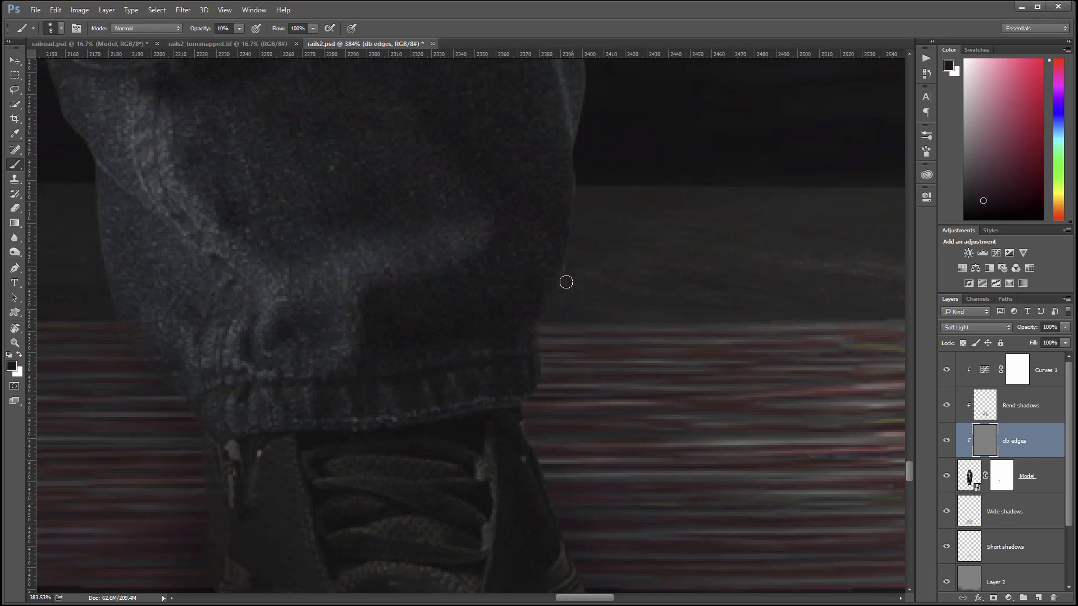
{"action": "key", "text": "bracketright"}
{"action": "key", "text": "bracketright"}
{"action": "key", "text": "bracketright"}
{"action": "key", "text": "bracketright"}
{"action": "left_click_drag", "start_coordinate": [690, 550], "coordinate": [664, 281]}
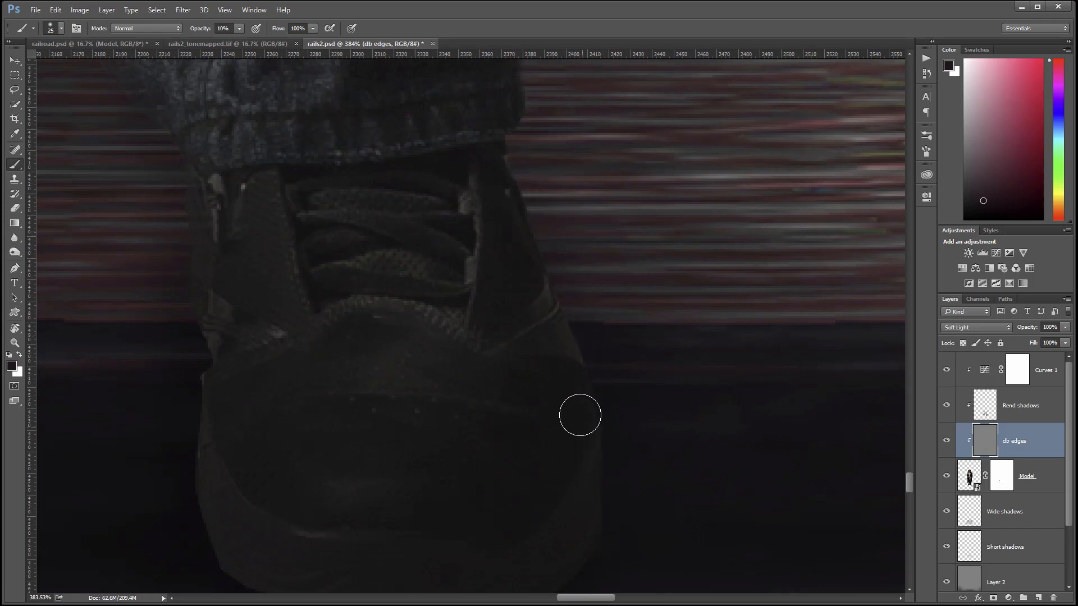
{"action": "left_click_drag", "start_coordinate": [713, 499], "coordinate": [736, 315]}
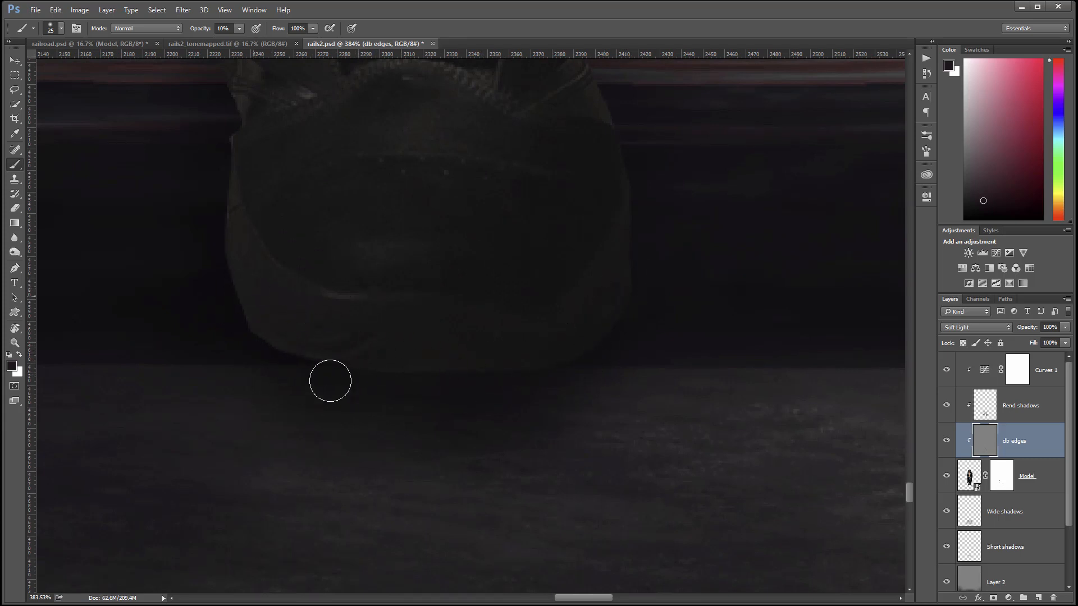
Zoom out to about 22% and pan to centre the whole railroad composite, hat included.
{"action": "scroll", "coordinate": [442, 418], "scroll_direction": "down", "scroll_amount": 5}
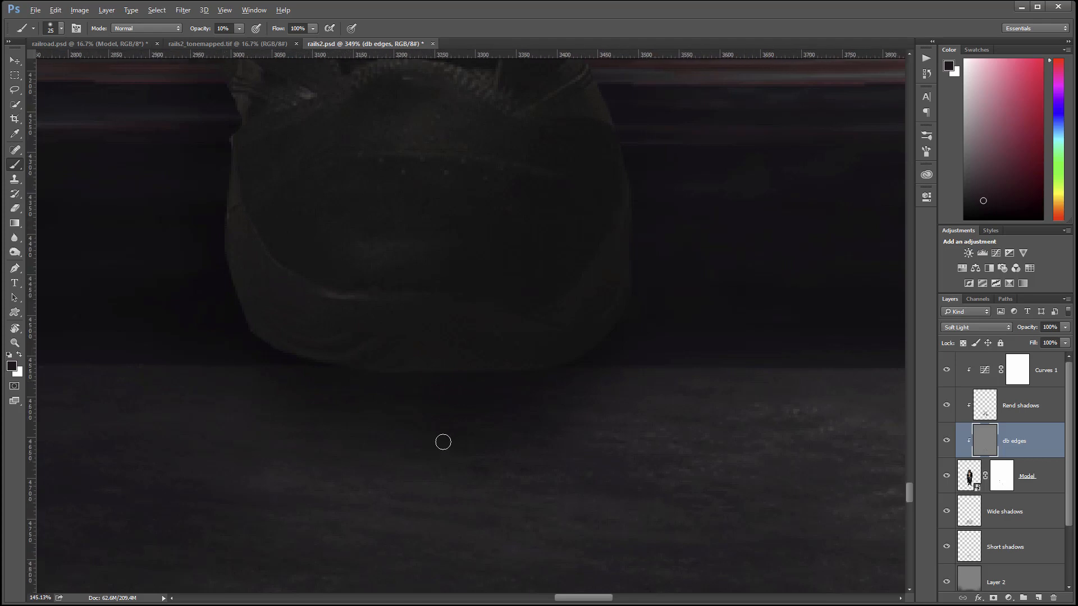
{"action": "scroll", "coordinate": [447, 438], "scroll_direction": "down", "scroll_amount": 4}
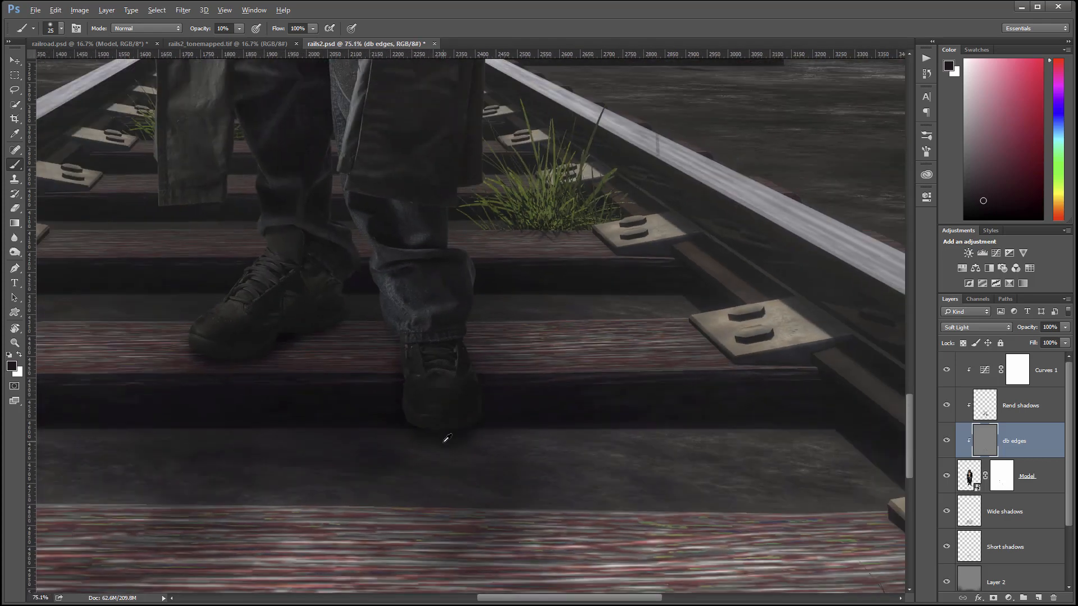
{"action": "scroll", "coordinate": [362, 365], "scroll_direction": "down", "scroll_amount": 3}
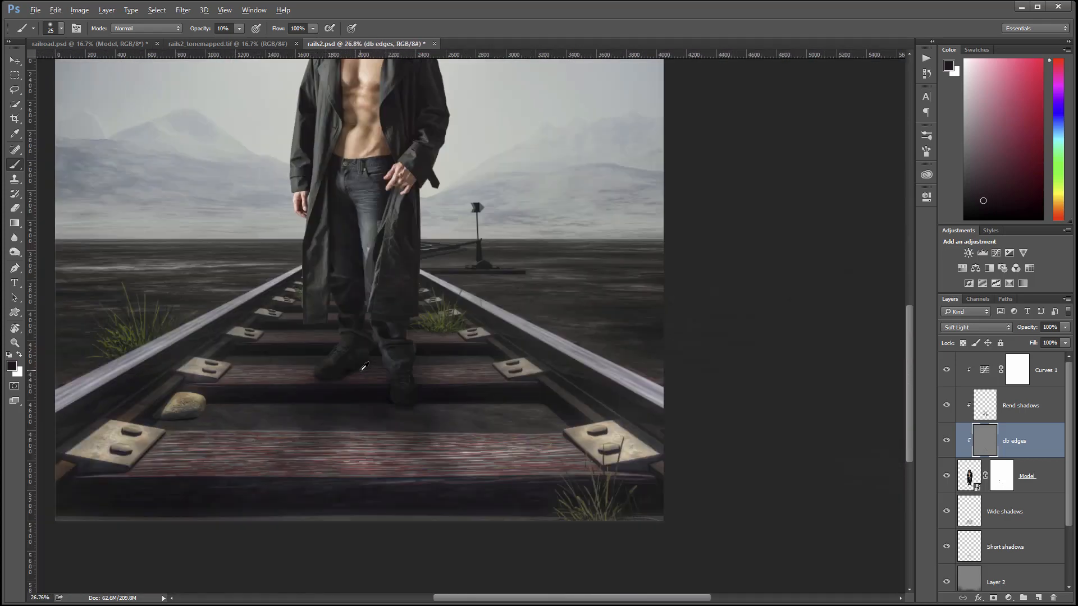
{"action": "scroll", "coordinate": [391, 310], "scroll_direction": "down", "scroll_amount": 1}
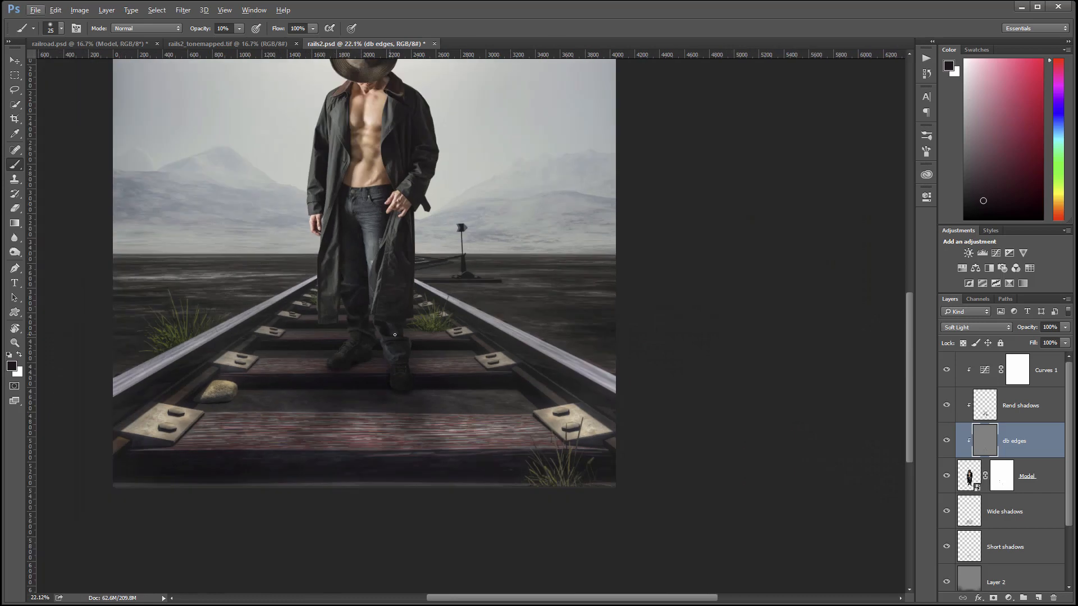
{"action": "left_click_drag", "start_coordinate": [398, 328], "coordinate": [457, 402]}
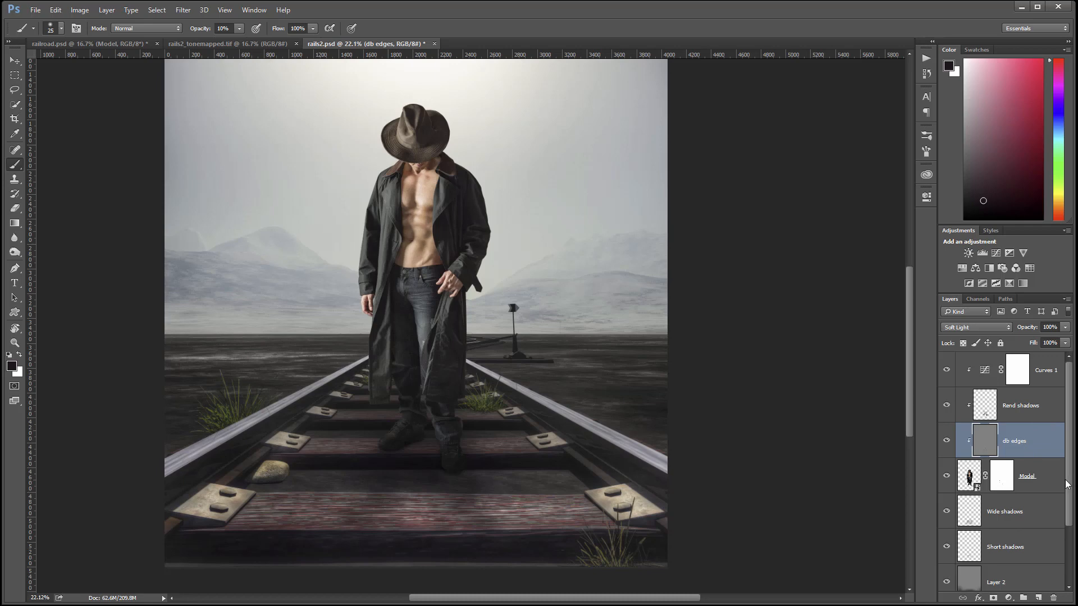
{"action": "scroll", "coordinate": [1022, 510], "scroll_direction": "down", "scroll_amount": 2}
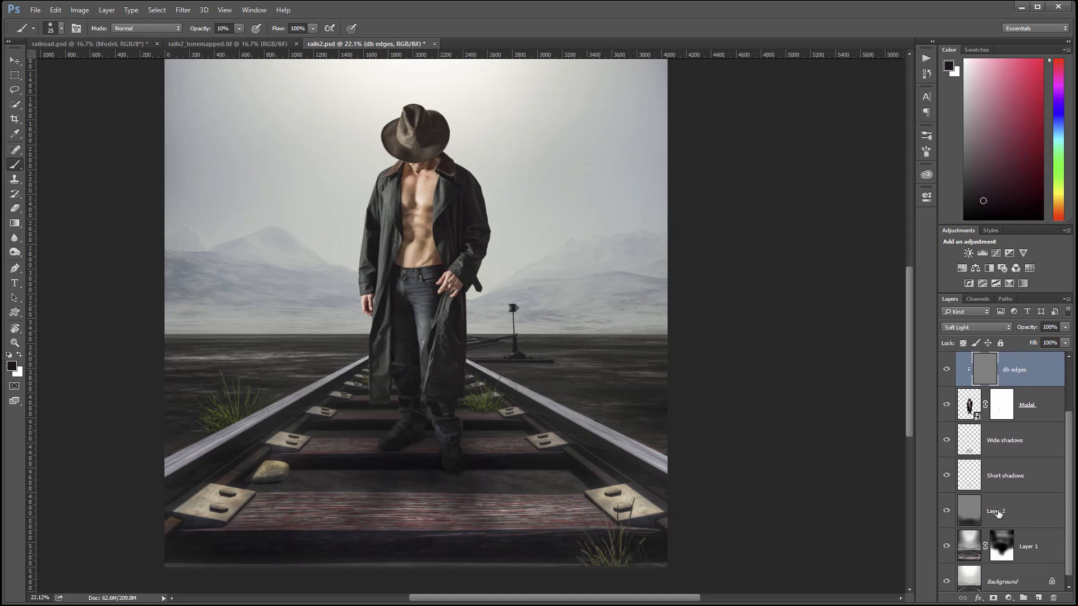
Rename Layer 2 to db, then add a new layer named Tonal shadows with Multiply blending.
{"action": "double_click", "coordinate": [998, 511]}
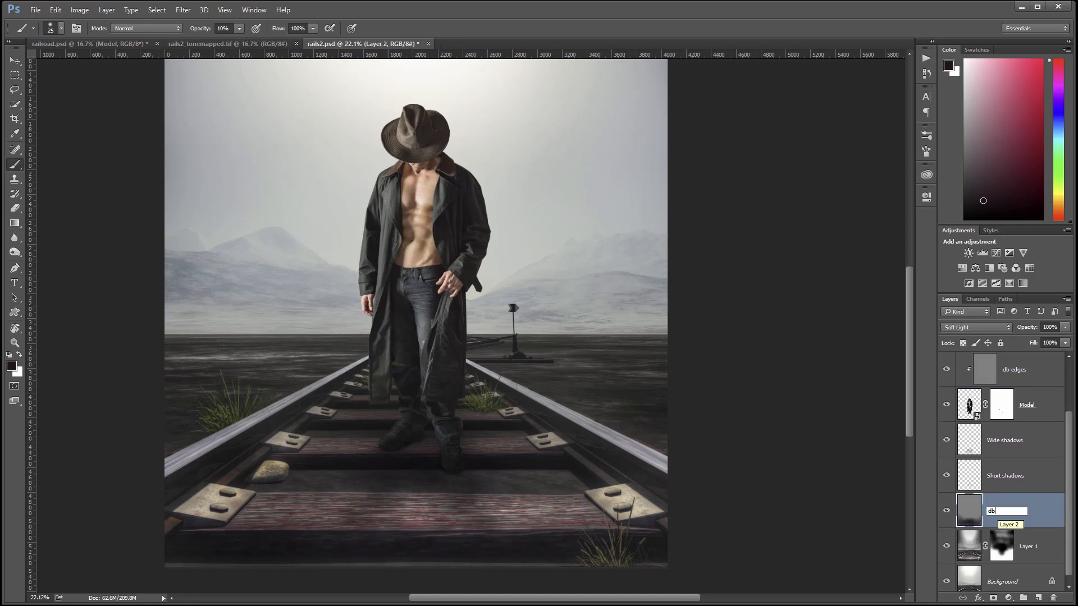
{"action": "key", "text": "Return"}
{"action": "left_click", "coordinate": [1038, 598]}
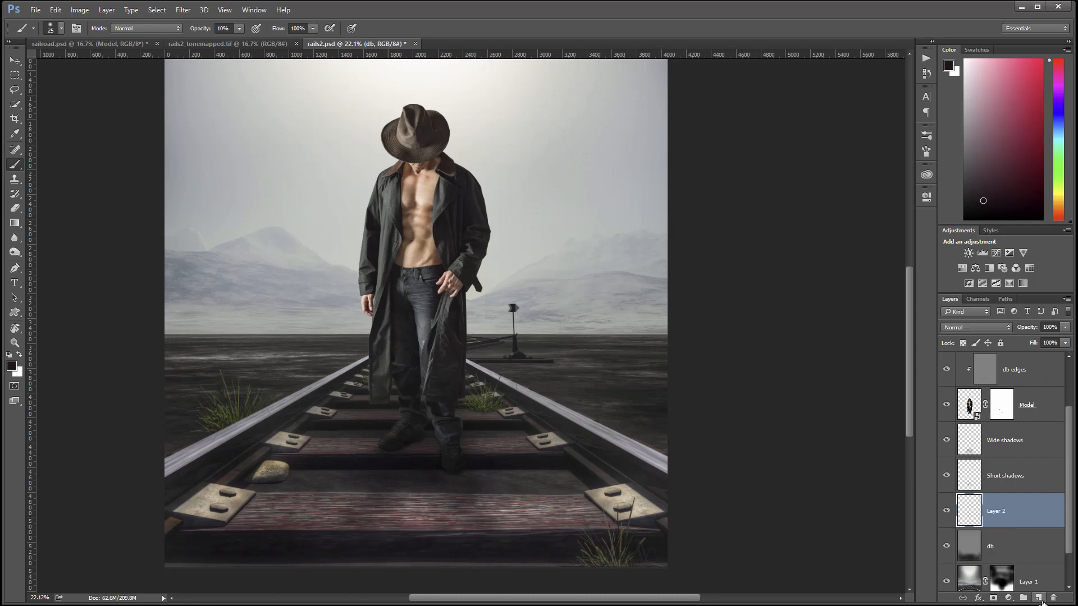
{"action": "double_click", "coordinate": [1006, 513]}
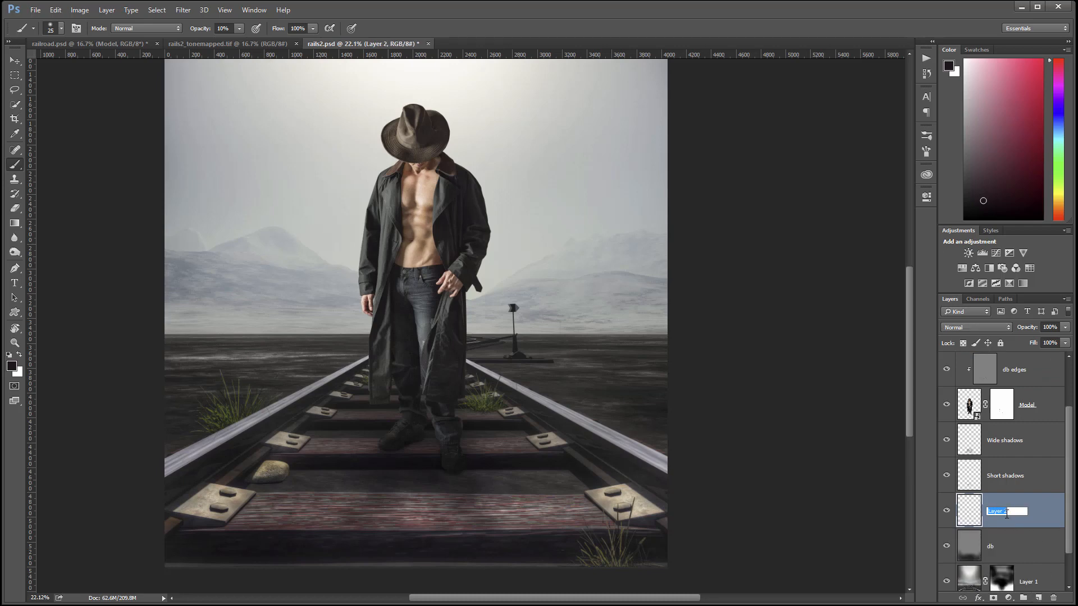
{"action": "type", "text": "Tonal shadows"}
{"action": "key", "text": "Return"}
{"action": "left_click", "coordinate": [984, 327]}
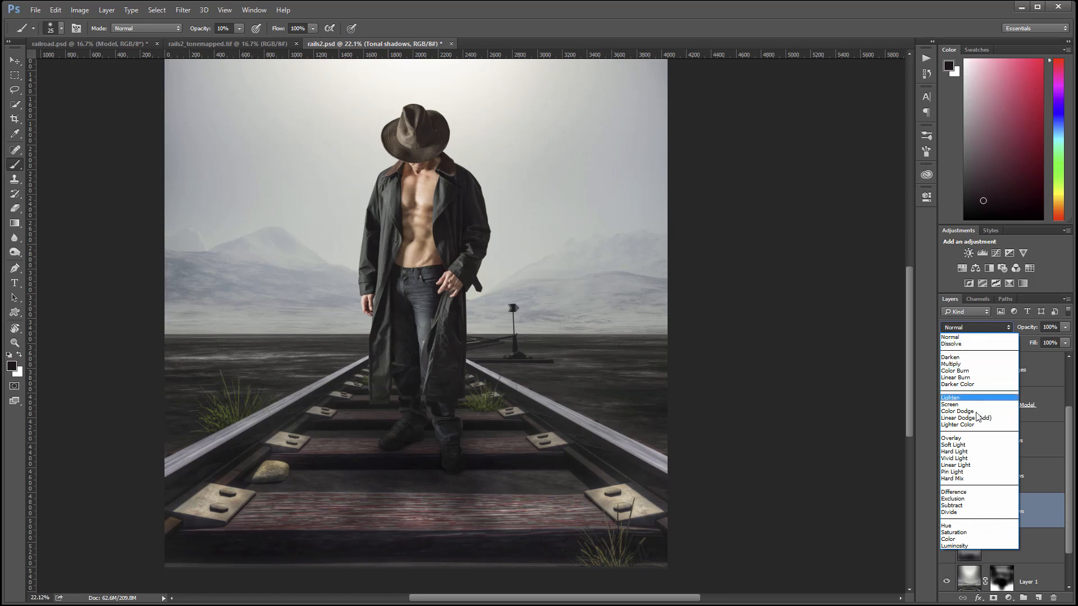
{"action": "left_click", "coordinate": [984, 365]}
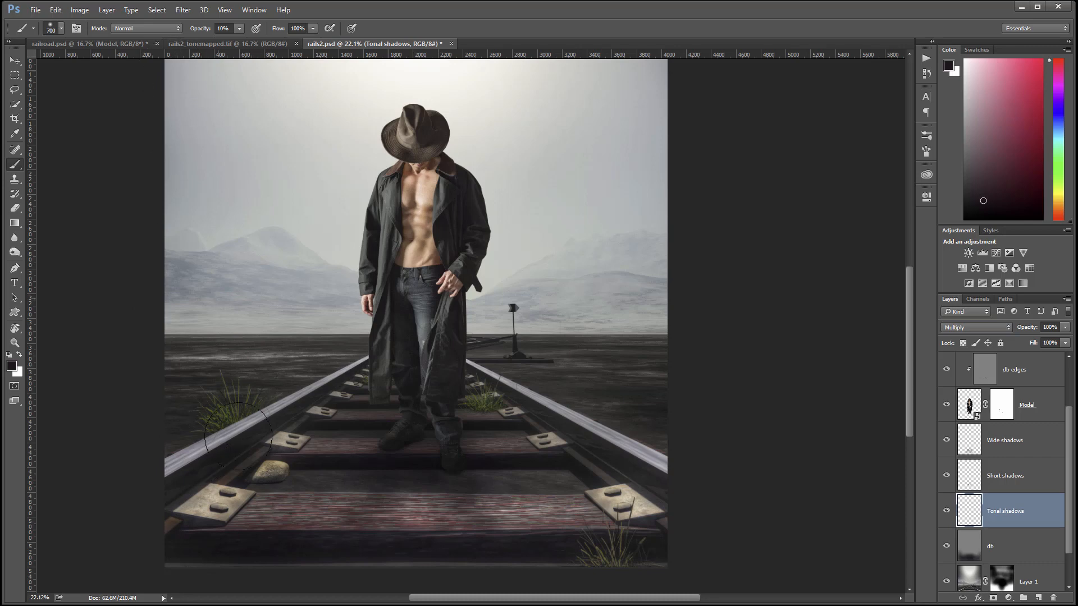
With an 800 px brush, paint black at 10% over the rail plates, lower corners, rock and front ties.
{"action": "key", "text": "bracketright"}
{"action": "key", "text": "bracketright"}
{"action": "key", "text": "bracketright"}
{"action": "mouse_move", "coordinate": [210, 516]}
{"action": "left_mouse_down"}
{"action": "mouse_move", "coordinate": [225, 556]}
{"action": "mouse_move", "coordinate": [252, 484]}
{"action": "mouse_move", "coordinate": [218, 458]}
{"action": "mouse_move", "coordinate": [269, 431]}
{"action": "mouse_move", "coordinate": [199, 500]}
{"action": "mouse_move", "coordinate": [299, 539]}
{"action": "left_mouse_up"}
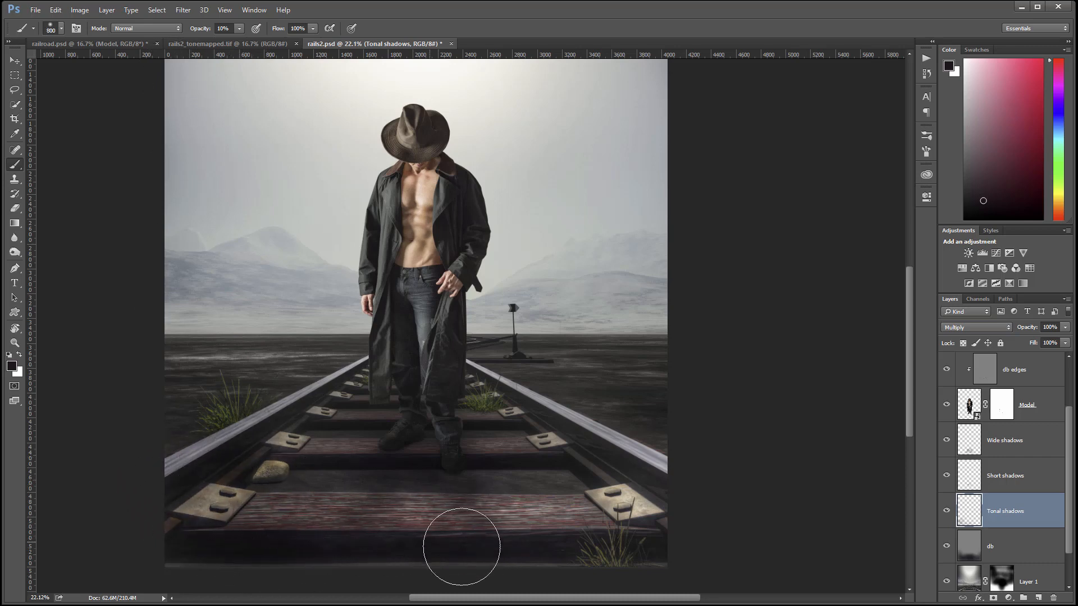
{"action": "mouse_move", "coordinate": [648, 498]}
{"action": "left_mouse_down"}
{"action": "mouse_move", "coordinate": [388, 467]}
{"action": "mouse_move", "coordinate": [202, 508]}
{"action": "mouse_move", "coordinate": [456, 486]}
{"action": "mouse_move", "coordinate": [515, 493]}
{"action": "mouse_move", "coordinate": [431, 496]}
{"action": "mouse_move", "coordinate": [472, 502]}
{"action": "mouse_move", "coordinate": [482, 488]}
{"action": "mouse_move", "coordinate": [529, 515]}
{"action": "mouse_move", "coordinate": [381, 499]}
{"action": "mouse_move", "coordinate": [513, 521]}
{"action": "mouse_move", "coordinate": [332, 546]}
{"action": "mouse_move", "coordinate": [403, 511]}
{"action": "mouse_move", "coordinate": [245, 514]}
{"action": "mouse_move", "coordinate": [192, 526]}
{"action": "mouse_move", "coordinate": [651, 523]}
{"action": "mouse_move", "coordinate": [546, 527]}
{"action": "mouse_move", "coordinate": [648, 522]}
{"action": "mouse_move", "coordinate": [539, 508]}
{"action": "mouse_move", "coordinate": [580, 486]}
{"action": "mouse_move", "coordinate": [597, 538]}
{"action": "mouse_move", "coordinate": [572, 543]}
{"action": "mouse_move", "coordinate": [595, 559]}
{"action": "mouse_move", "coordinate": [628, 551]}
{"action": "mouse_move", "coordinate": [606, 541]}
{"action": "left_mouse_up"}
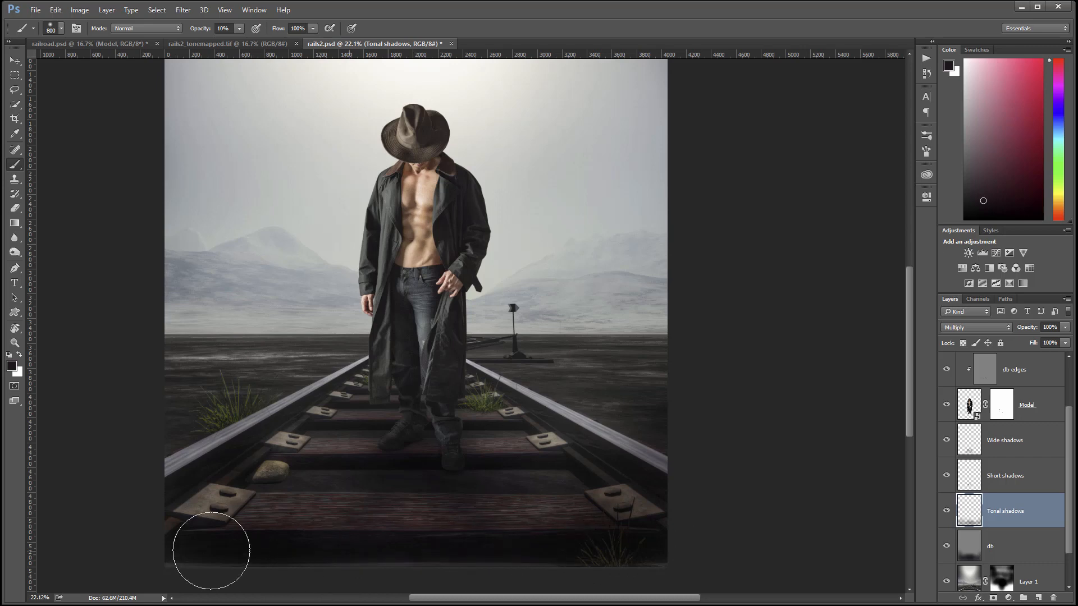
{"action": "left_click_drag", "start_coordinate": [151, 530], "coordinate": [190, 533]}
{"action": "mouse_move", "coordinate": [193, 465]}
{"action": "left_mouse_down"}
{"action": "mouse_move", "coordinate": [135, 481]}
{"action": "mouse_move", "coordinate": [487, 528]}
{"action": "mouse_move", "coordinate": [264, 527]}
{"action": "mouse_move", "coordinate": [505, 537]}
{"action": "mouse_move", "coordinate": [399, 511]}
{"action": "mouse_move", "coordinate": [456, 540]}
{"action": "mouse_move", "coordinate": [303, 502]}
{"action": "mouse_move", "coordinate": [255, 518]}
{"action": "mouse_move", "coordinate": [654, 501]}
{"action": "mouse_move", "coordinate": [633, 494]}
{"action": "mouse_move", "coordinate": [297, 502]}
{"action": "mouse_move", "coordinate": [494, 509]}
{"action": "mouse_move", "coordinate": [293, 452]}
{"action": "mouse_move", "coordinate": [537, 527]}
{"action": "mouse_move", "coordinate": [604, 530]}
{"action": "mouse_move", "coordinate": [182, 545]}
{"action": "mouse_move", "coordinate": [701, 551]}
{"action": "mouse_move", "coordinate": [722, 494]}
{"action": "mouse_move", "coordinate": [705, 470]}
{"action": "mouse_move", "coordinate": [706, 443]}
{"action": "mouse_move", "coordinate": [619, 474]}
{"action": "mouse_move", "coordinate": [540, 458]}
{"action": "mouse_move", "coordinate": [523, 477]}
{"action": "mouse_move", "coordinate": [371, 487]}
{"action": "mouse_move", "coordinate": [378, 465]}
{"action": "mouse_move", "coordinate": [332, 477]}
{"action": "mouse_move", "coordinate": [442, 484]}
{"action": "mouse_move", "coordinate": [430, 498]}
{"action": "mouse_move", "coordinate": [462, 496]}
{"action": "mouse_move", "coordinate": [348, 463]}
{"action": "mouse_move", "coordinate": [508, 491]}
{"action": "mouse_move", "coordinate": [419, 519]}
{"action": "mouse_move", "coordinate": [298, 526]}
{"action": "mouse_move", "coordinate": [516, 547]}
{"action": "mouse_move", "coordinate": [350, 540]}
{"action": "mouse_move", "coordinate": [701, 534]}
{"action": "mouse_move", "coordinate": [534, 568]}
{"action": "mouse_move", "coordinate": [290, 491]}
{"action": "mouse_move", "coordinate": [217, 410]}
{"action": "mouse_move", "coordinate": [260, 415]}
{"action": "mouse_move", "coordinate": [180, 386]}
{"action": "mouse_move", "coordinate": [185, 464]}
{"action": "mouse_move", "coordinate": [470, 518]}
{"action": "mouse_move", "coordinate": [378, 525]}
{"action": "mouse_move", "coordinate": [517, 448]}
{"action": "mouse_move", "coordinate": [718, 423]}
{"action": "mouse_move", "coordinate": [633, 502]}
{"action": "mouse_move", "coordinate": [313, 556]}
{"action": "mouse_move", "coordinate": [332, 551]}
{"action": "mouse_move", "coordinate": [254, 494]}
{"action": "mouse_move", "coordinate": [137, 546]}
{"action": "mouse_move", "coordinate": [620, 551]}
{"action": "mouse_move", "coordinate": [655, 540]}
{"action": "mouse_move", "coordinate": [677, 487]}
{"action": "mouse_move", "coordinate": [663, 463]}
{"action": "mouse_move", "coordinate": [617, 451]}
{"action": "mouse_move", "coordinate": [669, 437]}
{"action": "mouse_move", "coordinate": [859, 501]}
{"action": "left_mouse_up"}
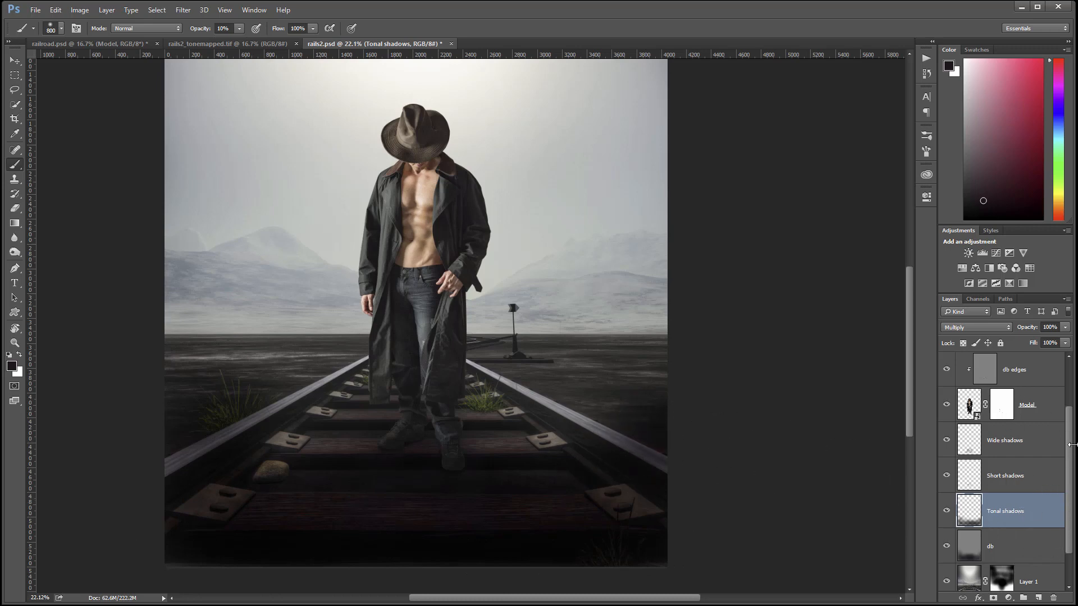
{"action": "left_click_drag", "start_coordinate": [1074, 442], "coordinate": [1070, 387]}
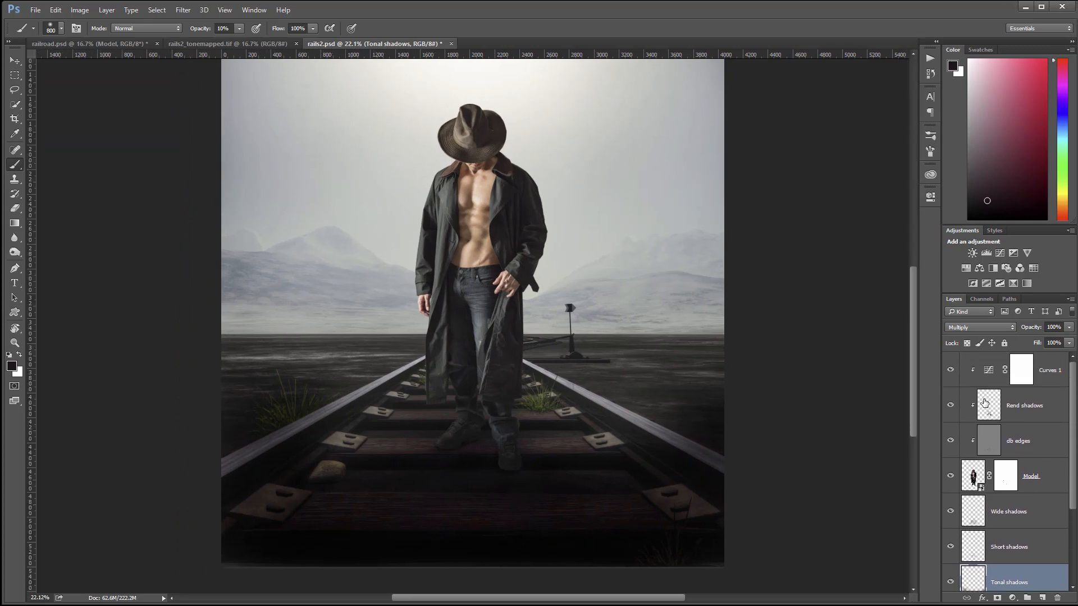
Select Rend shadows, set a 175 px brush, sample a near-black colour, and target the Curves 1 mask.
{"action": "left_click", "coordinate": [1036, 410]}
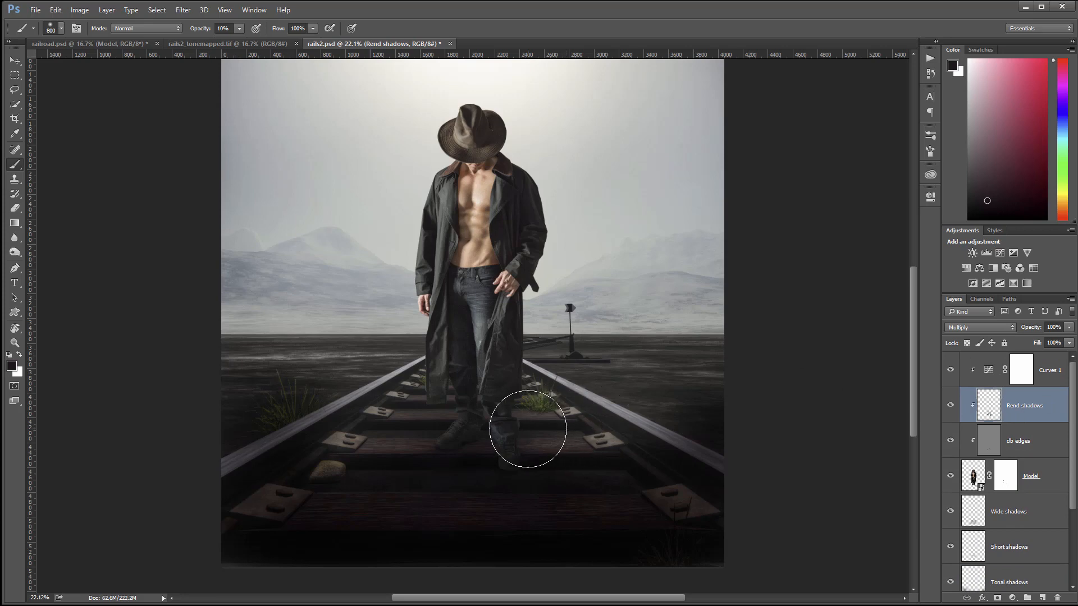
{"action": "key", "text": "bracketleft"}
{"action": "key", "text": "bracketleft"}
{"action": "key", "text": "bracketleft"}
{"action": "left_click", "coordinate": [403, 469], "text": "alt"}
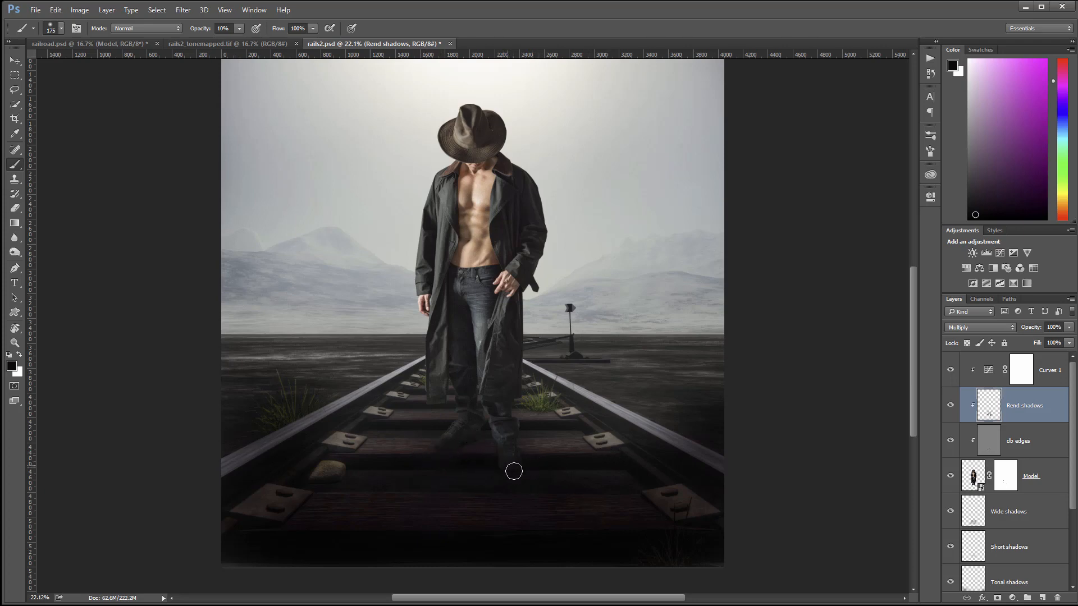
{"action": "left_click", "coordinate": [560, 464], "text": "alt"}
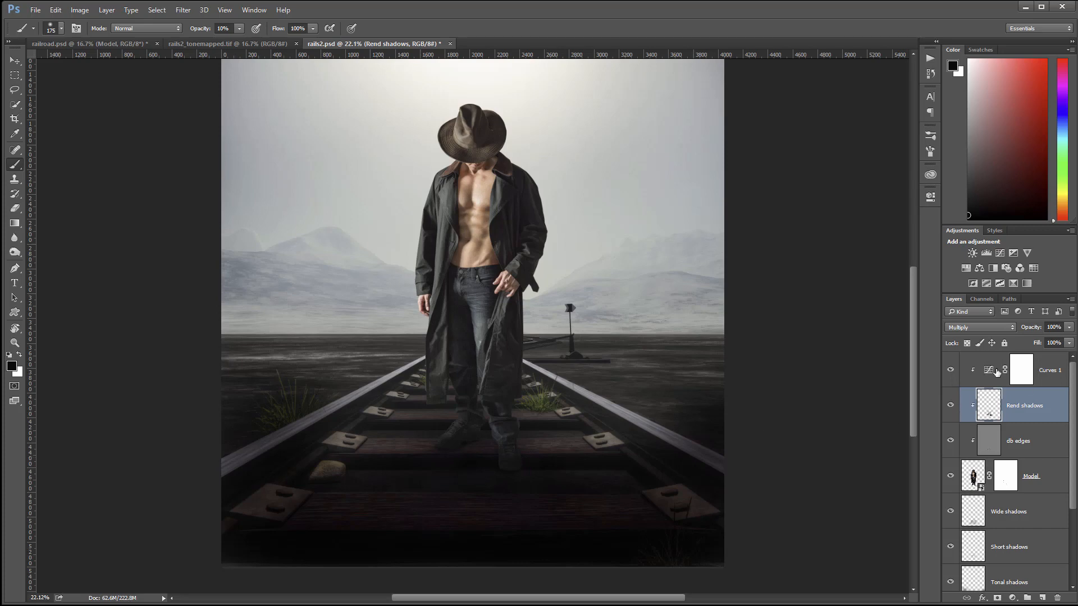
{"action": "left_click", "coordinate": [1027, 374]}
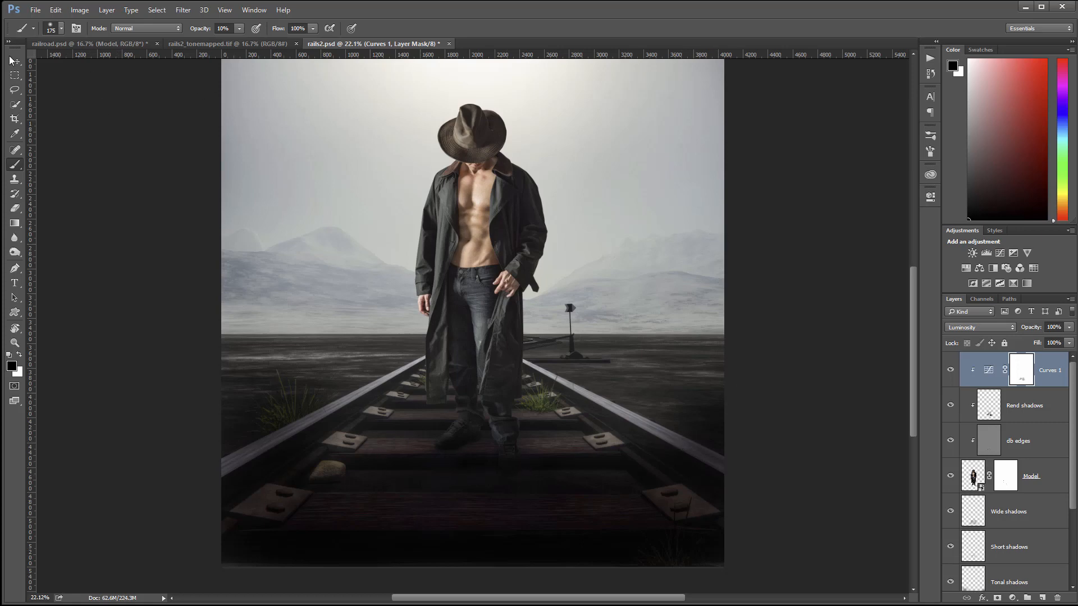
Switch to the Move tool, zoom out to 11%, and scroll the Layers panel to Tonal shadows, db and Layer 1.
{"action": "key", "text": "v"}
{"action": "scroll", "coordinate": [501, 375], "scroll_direction": "down", "scroll_amount": 2}
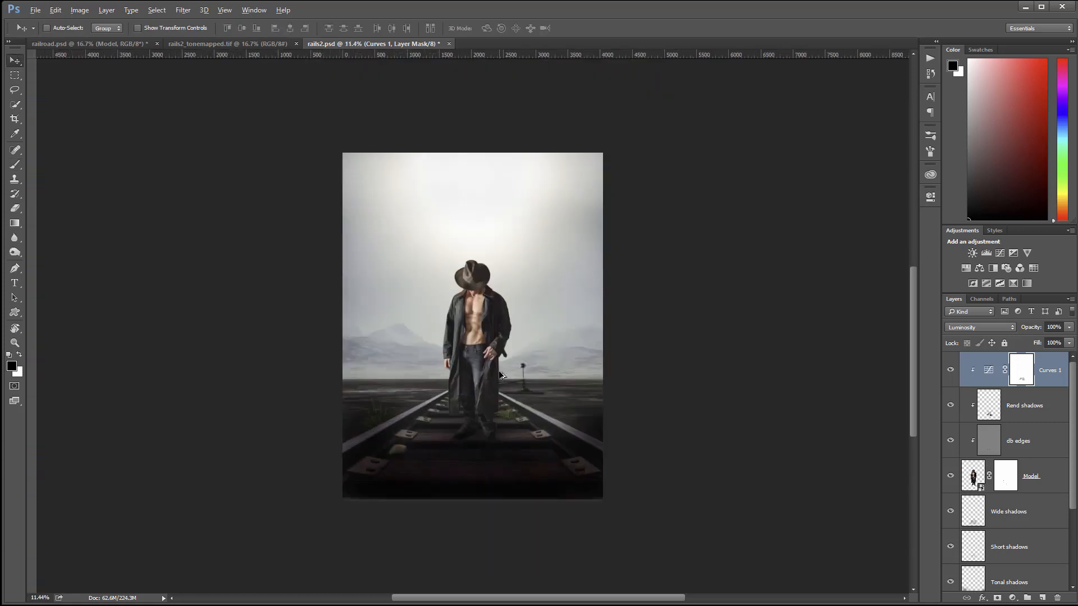
{"action": "scroll", "coordinate": [502, 375], "scroll_direction": "down", "scroll_amount": 1}
{"action": "scroll", "coordinate": [502, 375], "scroll_direction": "up", "scroll_amount": 1}
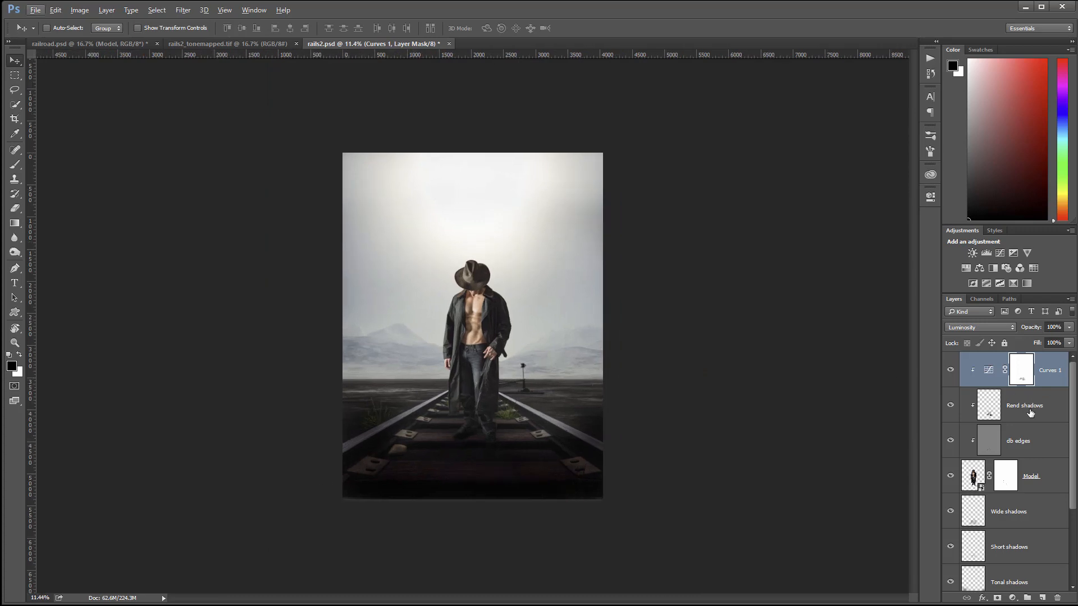
{"action": "left_click_drag", "start_coordinate": [1073, 447], "coordinate": [1073, 488]}
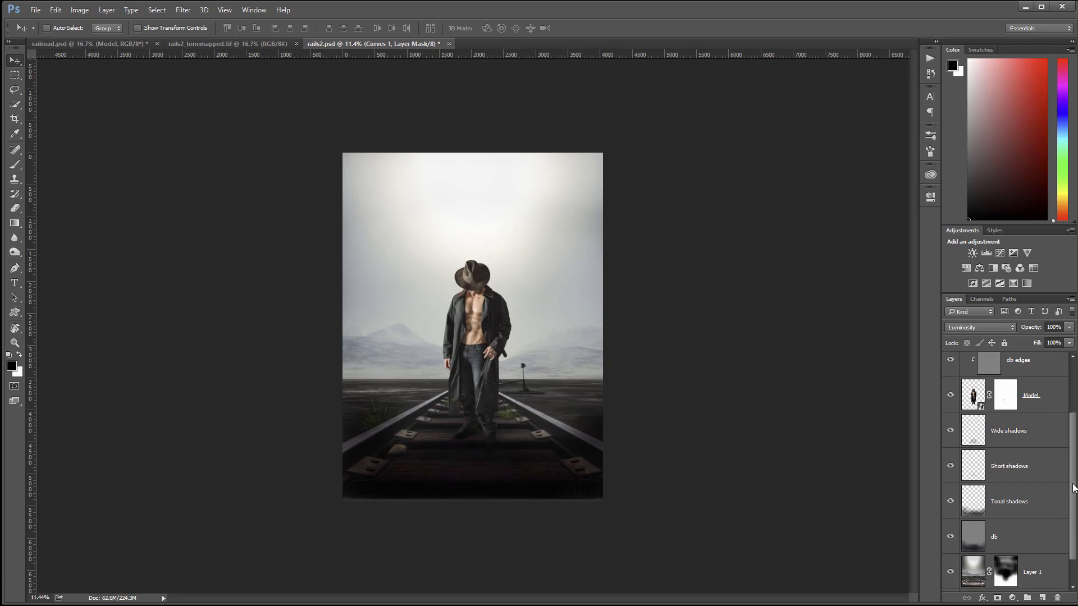
With Tonal shadows selected, add a new empty layer above it named Smoke.
{"action": "left_click", "coordinate": [1046, 461]}
{"action": "left_click", "coordinate": [1037, 497]}
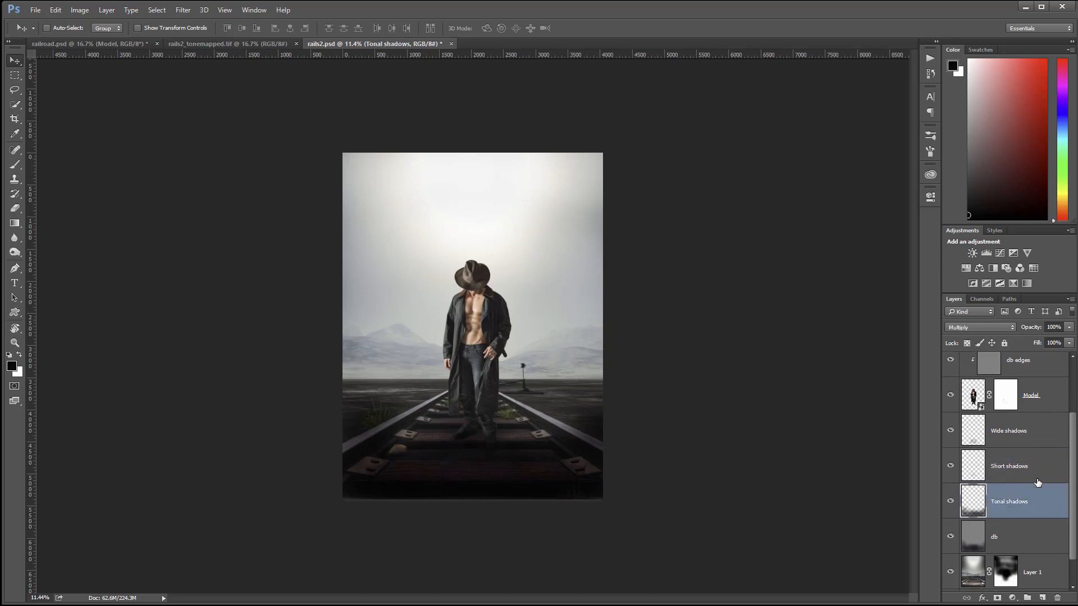
{"action": "left_click", "coordinate": [1039, 600]}
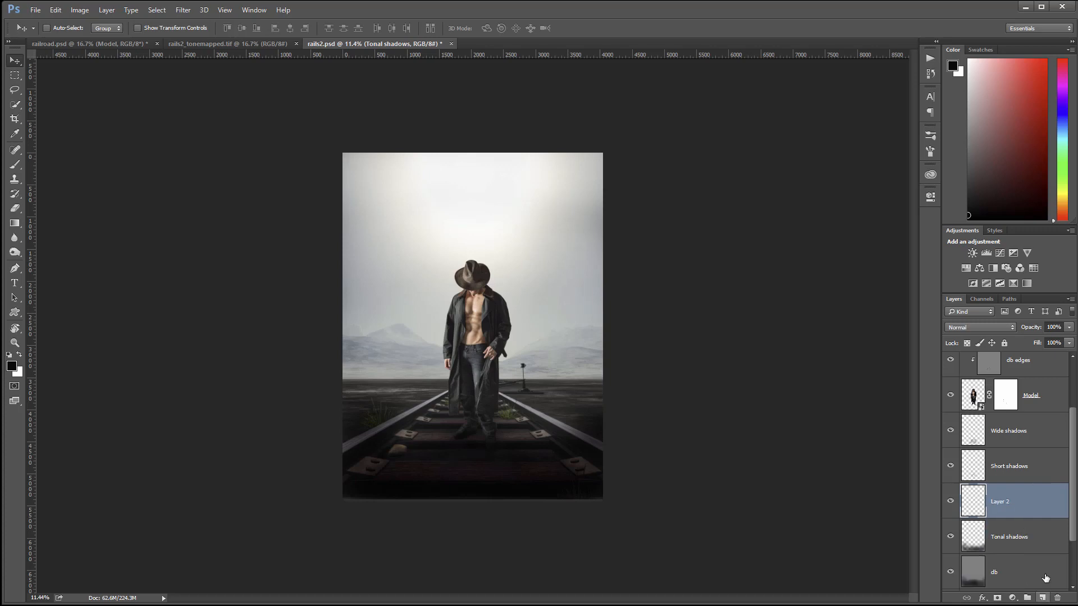
{"action": "double_click", "coordinate": [1001, 505]}
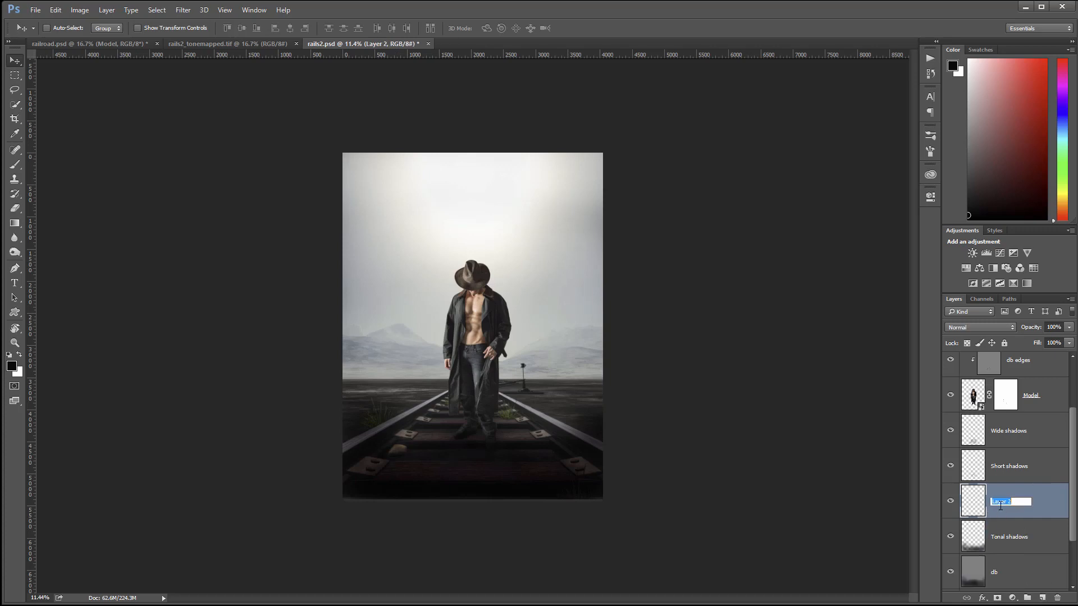
{"action": "type", "text": "Smoke"}
{"action": "left_click", "coordinate": [1053, 501]}
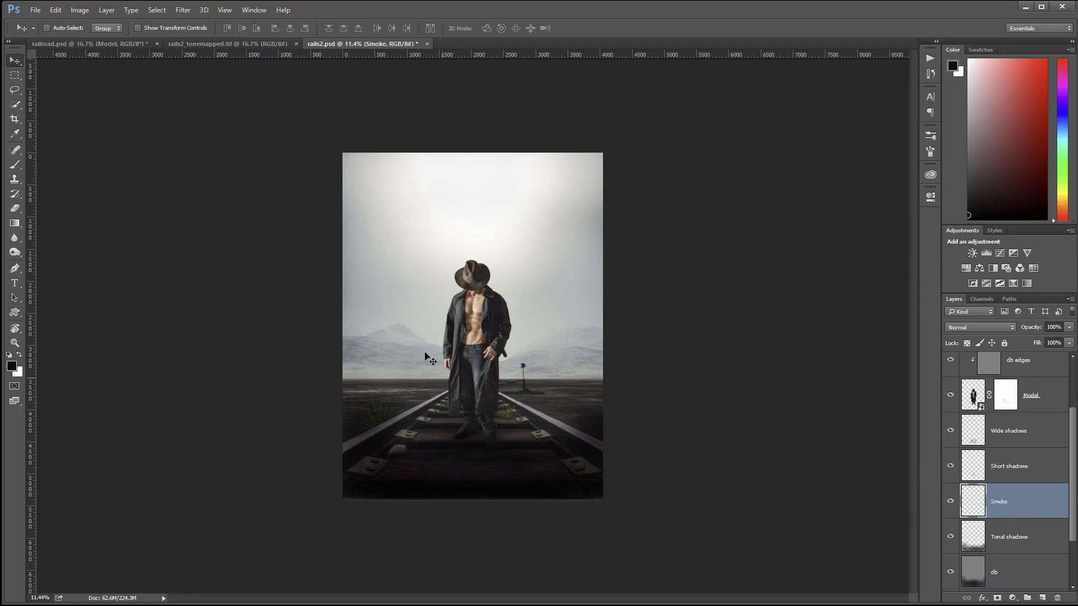